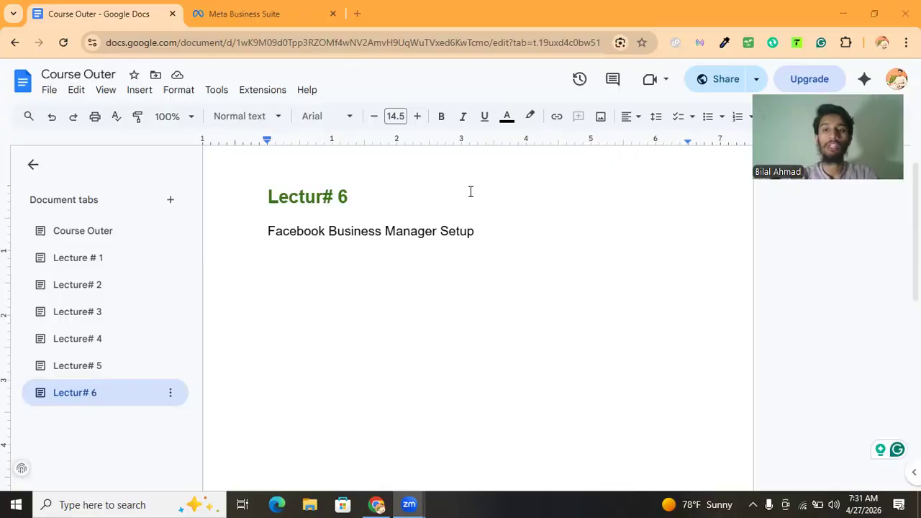
Start a bulleted list under 'Facebook Business Manager Setup' with the first item Fcebook Id Old
double_click(493, 228)
left_click(457, 255)
double_click(444, 273)
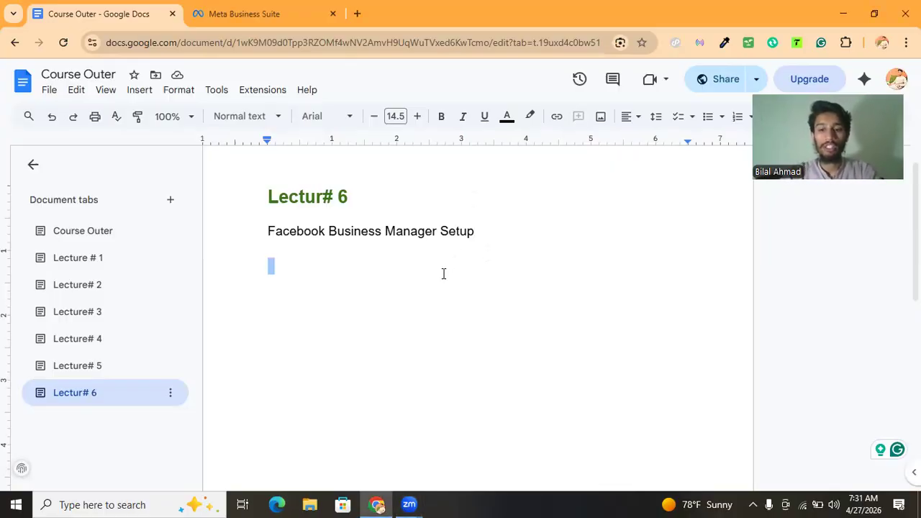
key("BackSpace")
key("BackSpace")
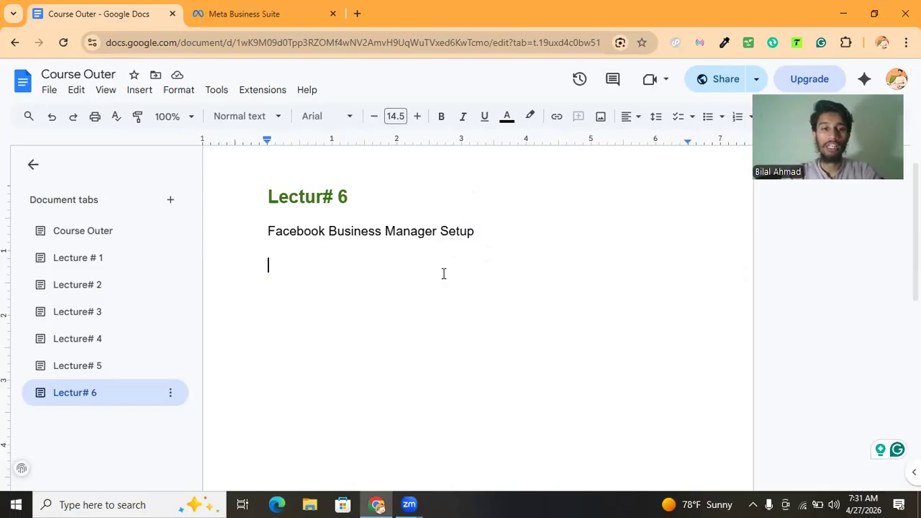
left_click(708, 116)
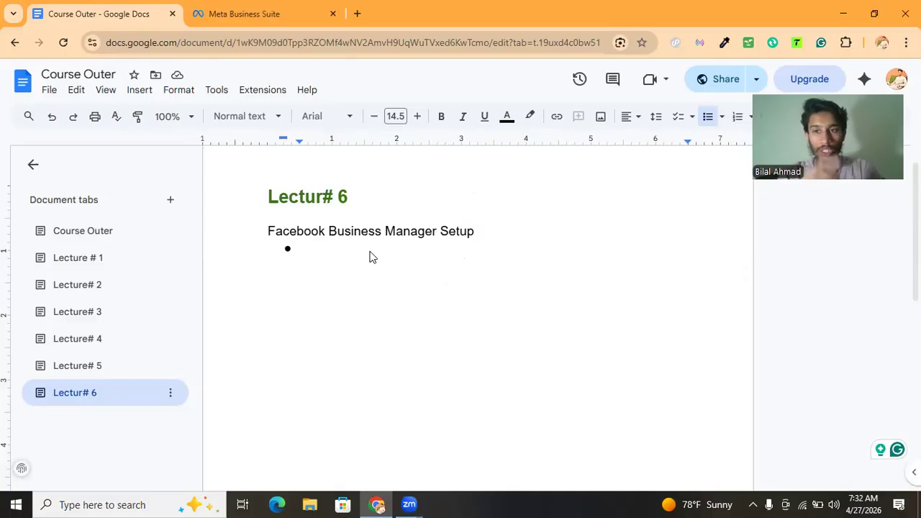
type("Fcebook")
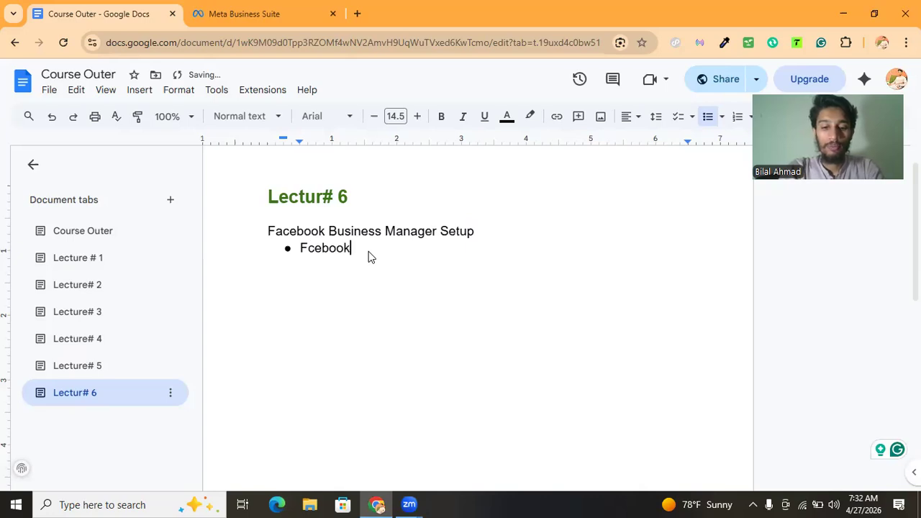
type(" Id Old")
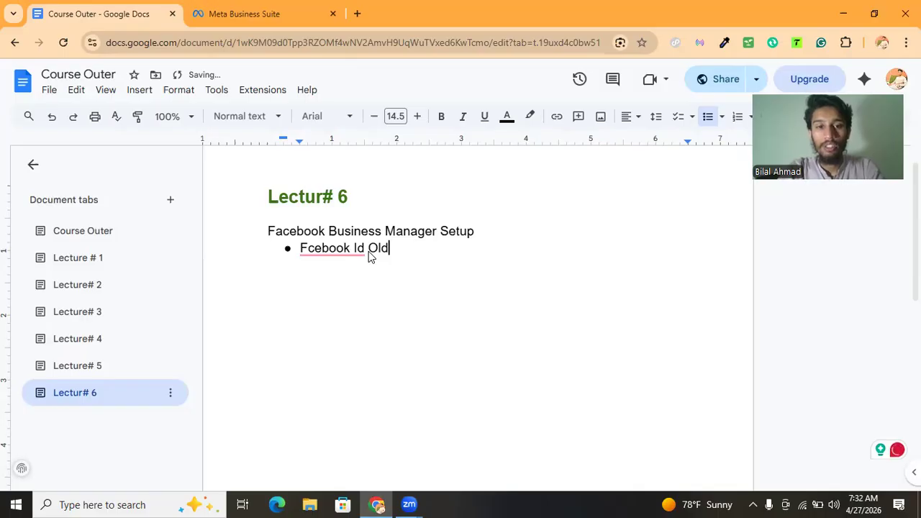
Correct the first bullet's spelling so it reads Facebook ID Old
left_click(331, 248)
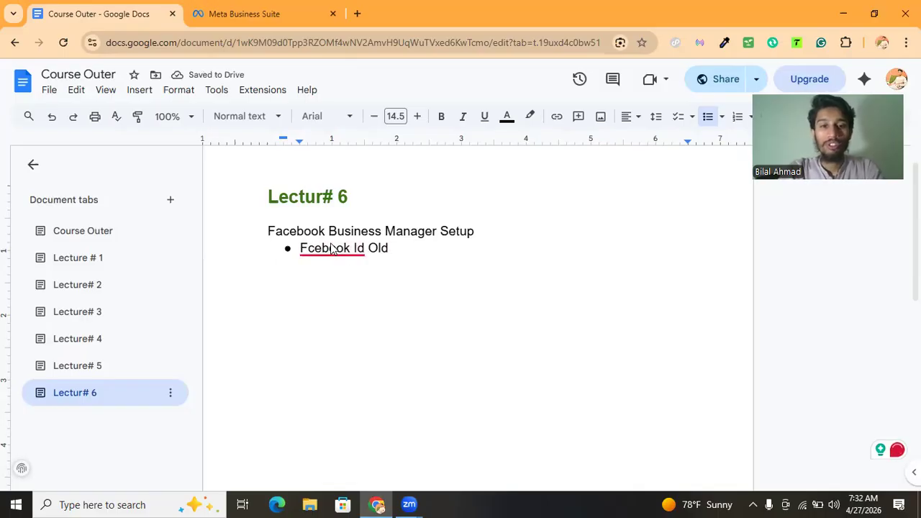
left_click(375, 286)
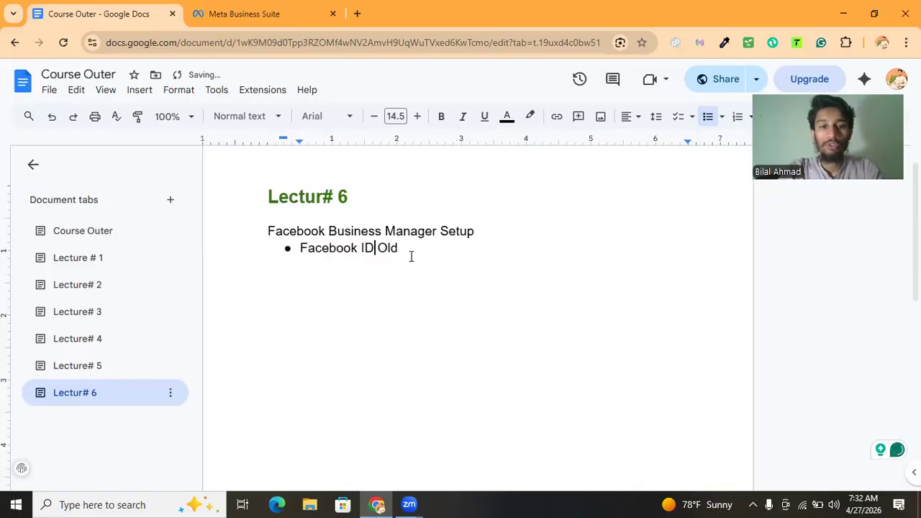
left_click(408, 248)
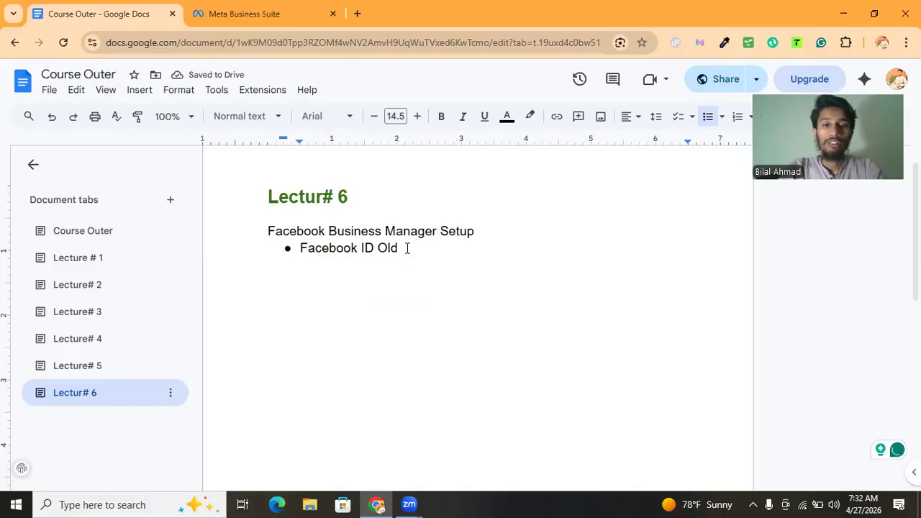
Add a second bullet reading ID Card
key("Return")
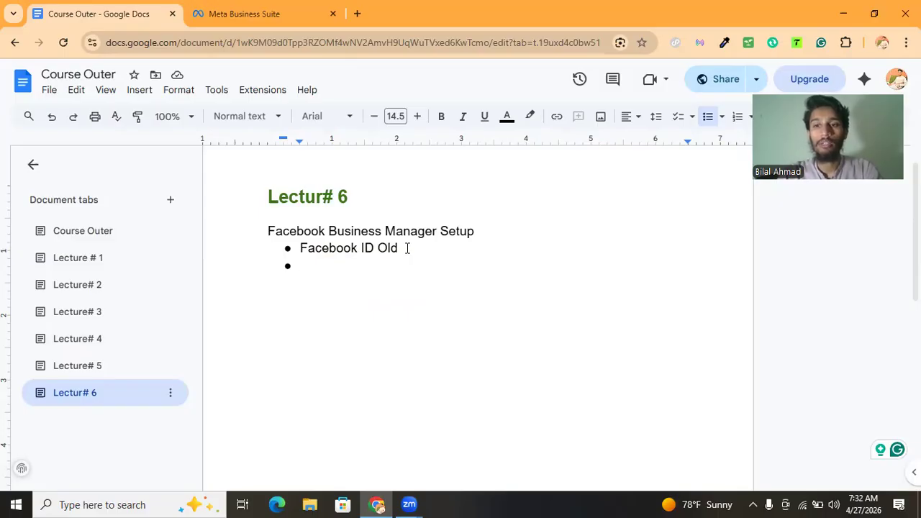
type("ID c")
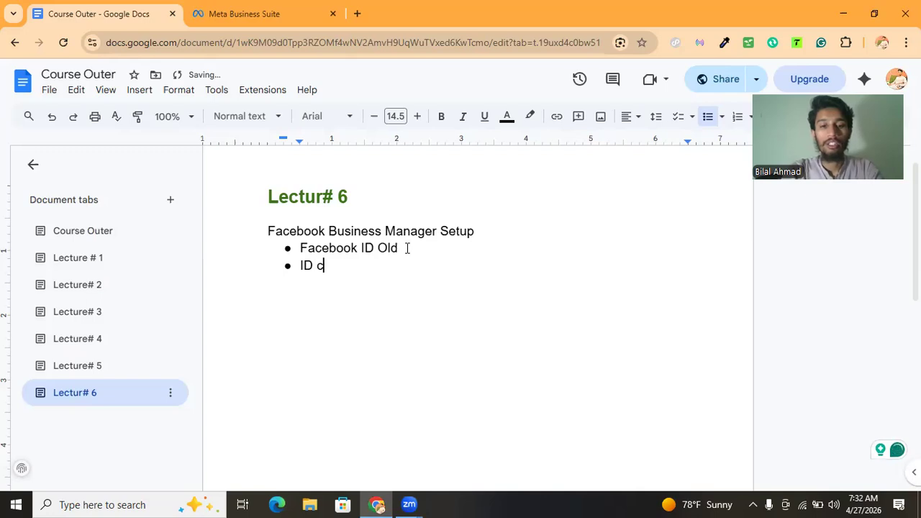
key("BackSpace")
type("Card")
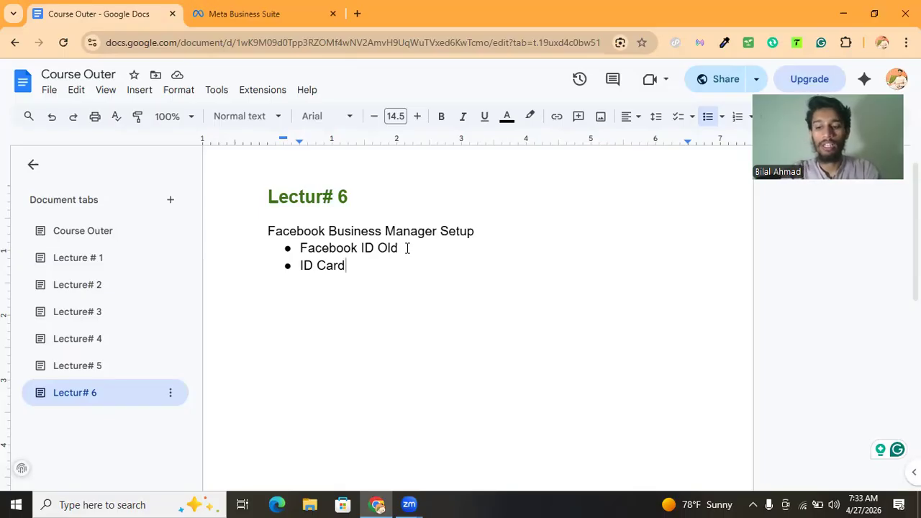
End the bulleted list and add a new line reading For Setup: below it
key("Return")
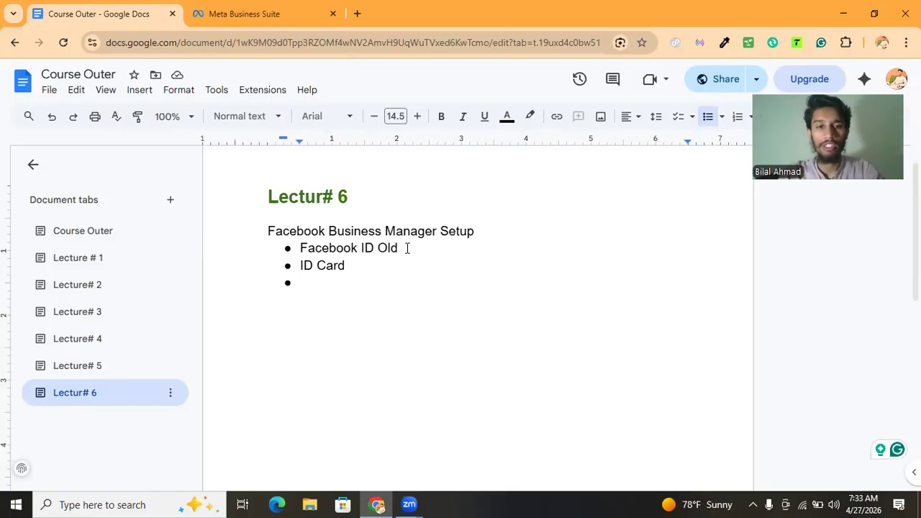
key("Return")
key("Return")
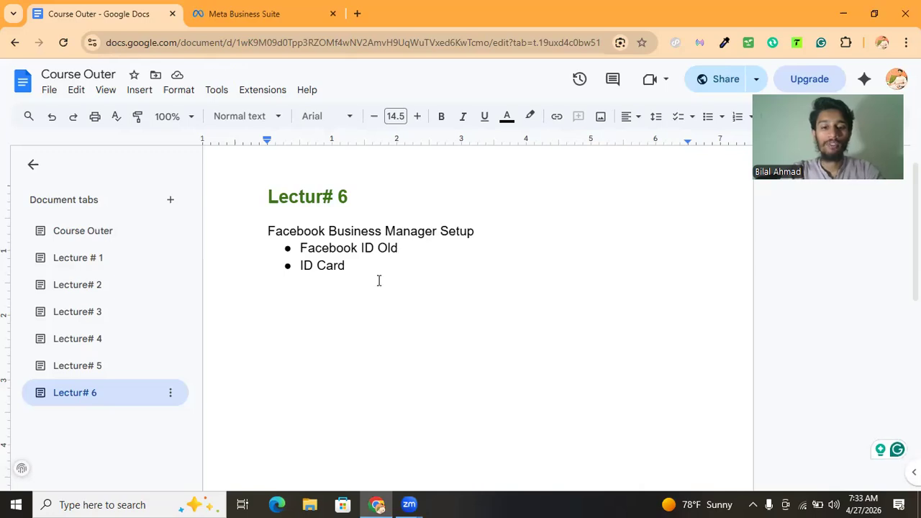
type("Fo")
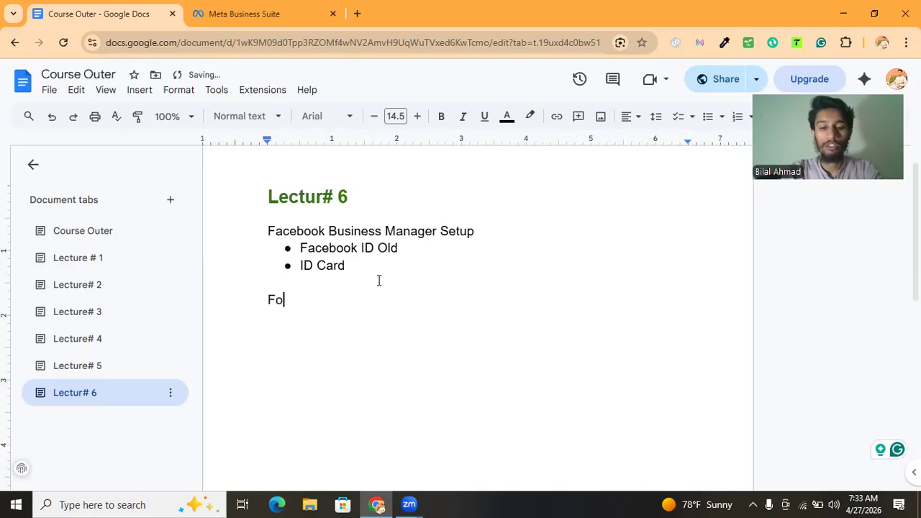
type("r Setup:")
key("Return")
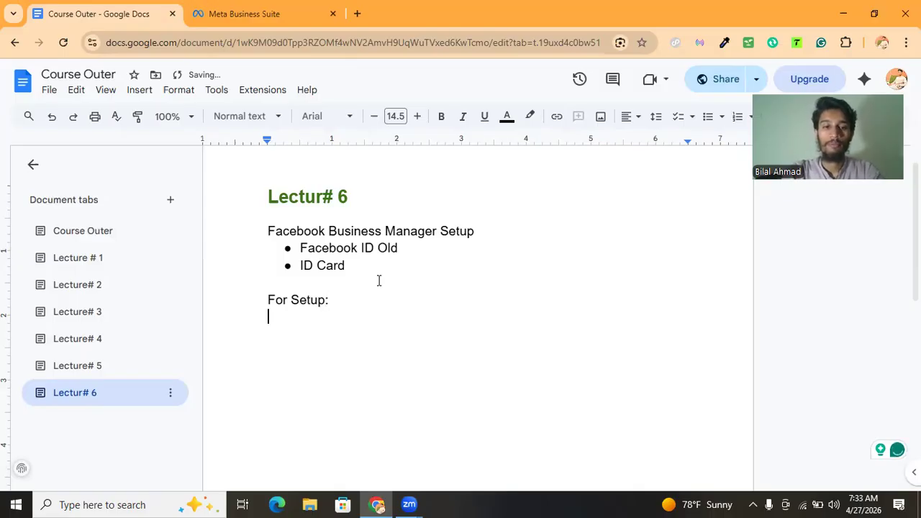
Start a numbered list under 'For Setup:' with the first item Page (xyz)
left_click(737, 116)
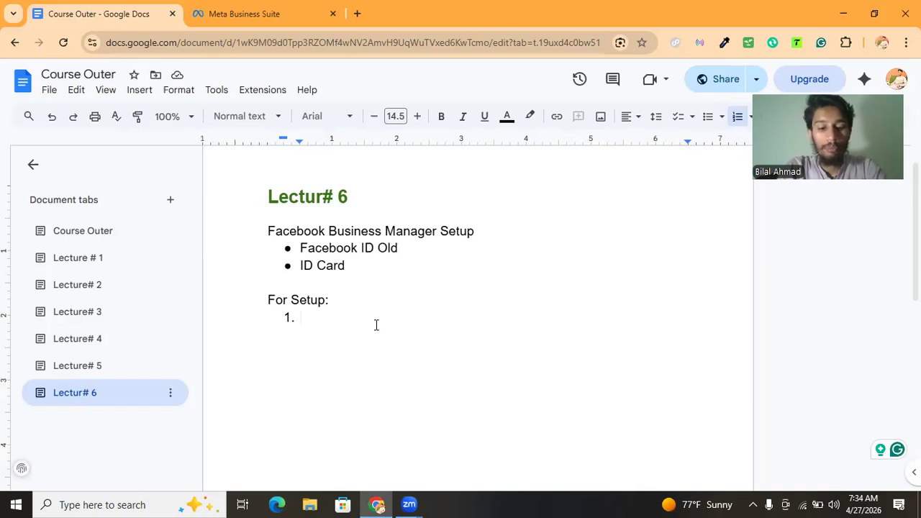
type("Page")
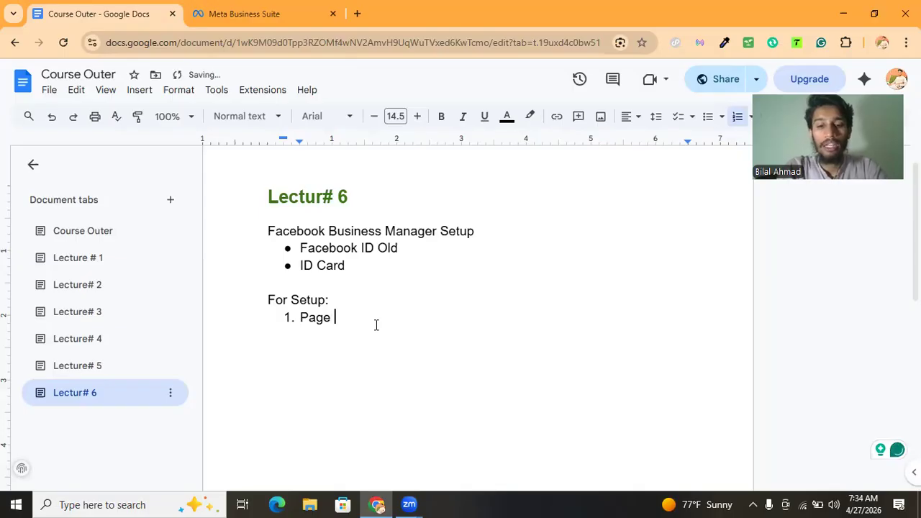
type("()")
key("Left")
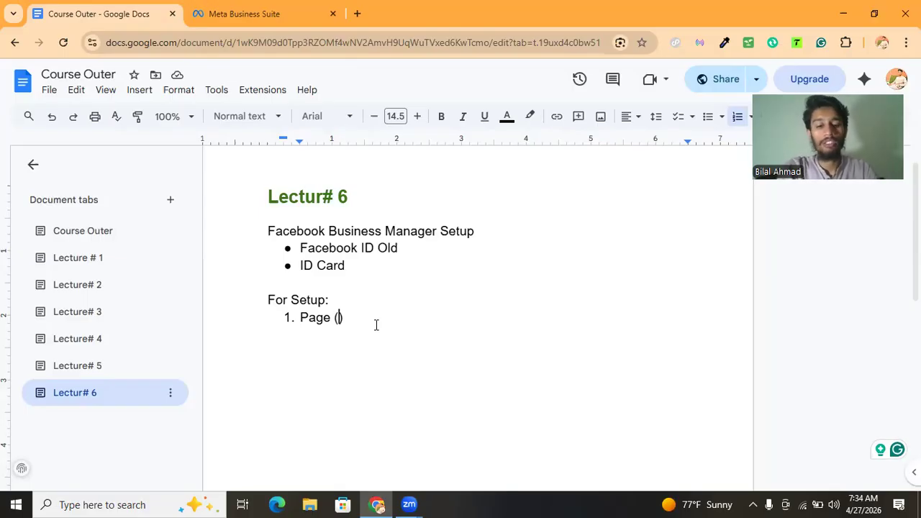
type("xyz")
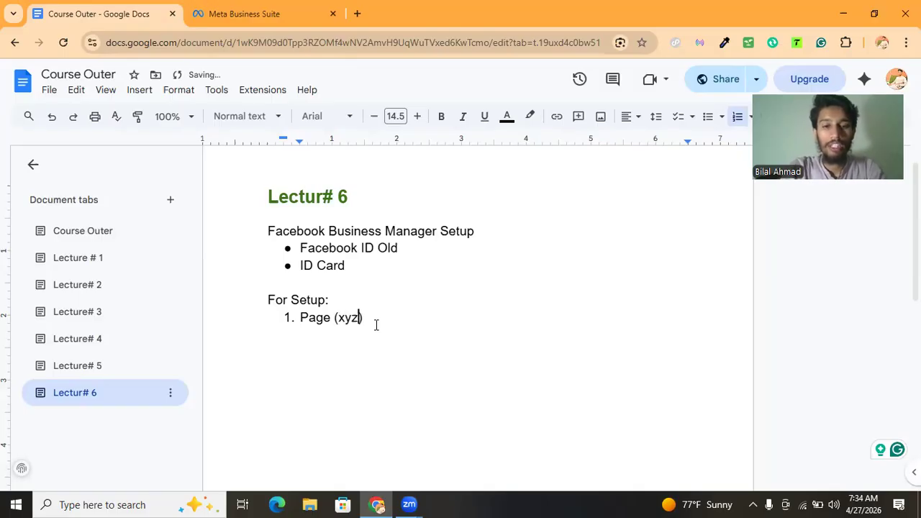
left_click(378, 313)
key("Return")
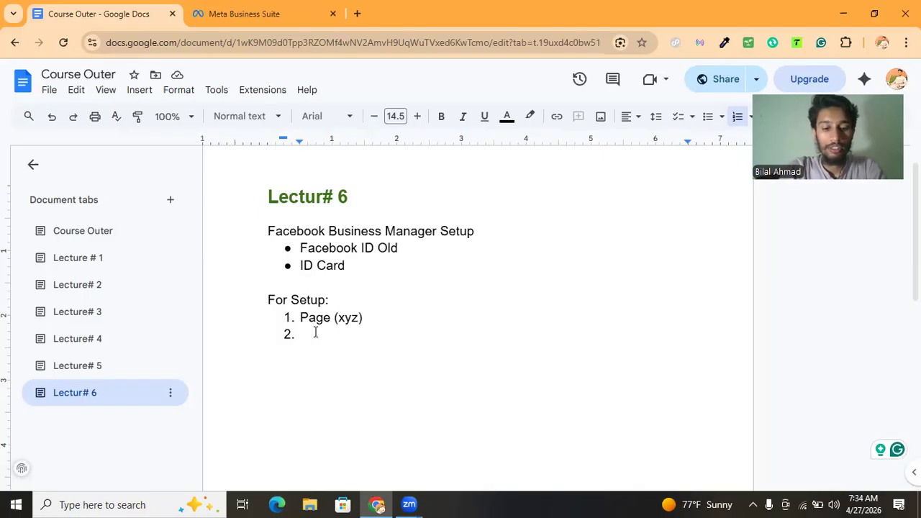
Add the numbered items Ad Account and Pixel
type("Ad Account")
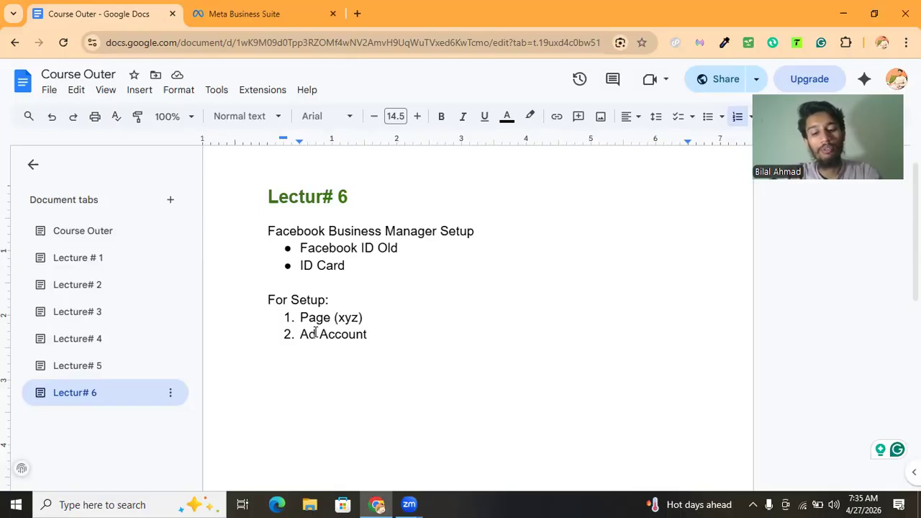
key("Return")
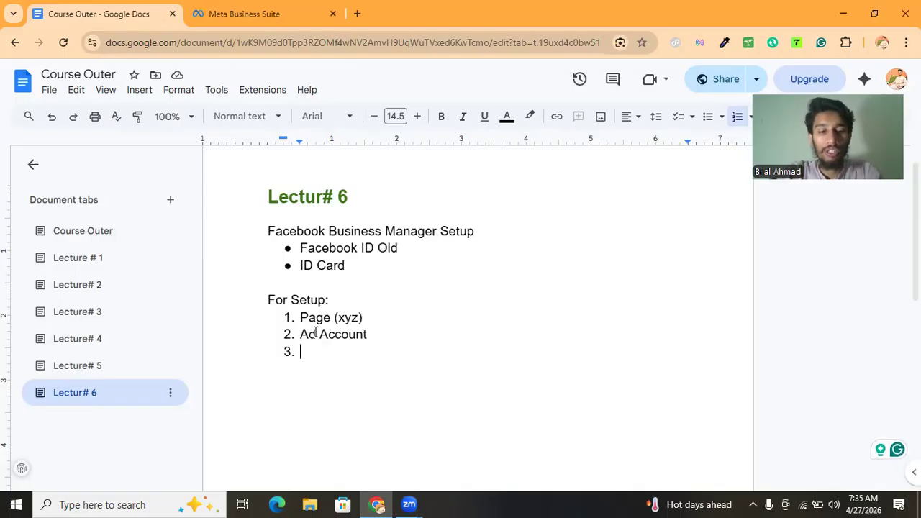
type("Pixel")
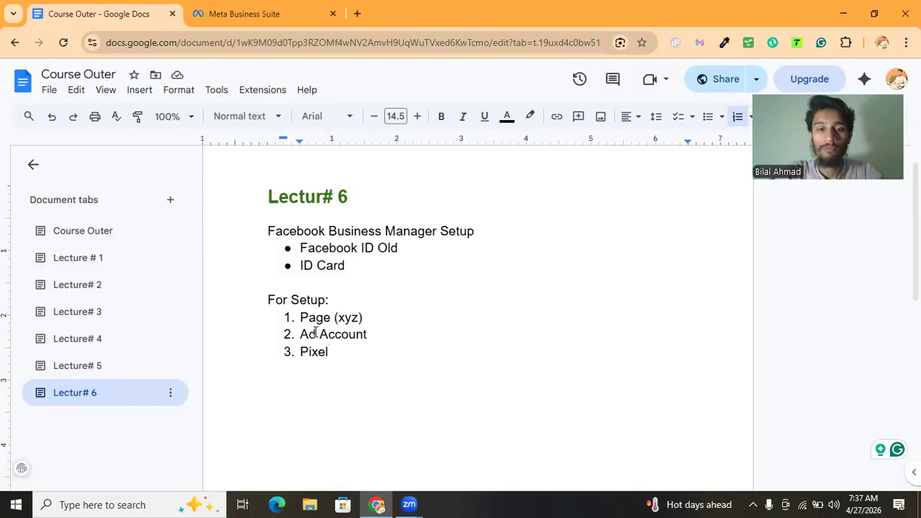
key("Return")
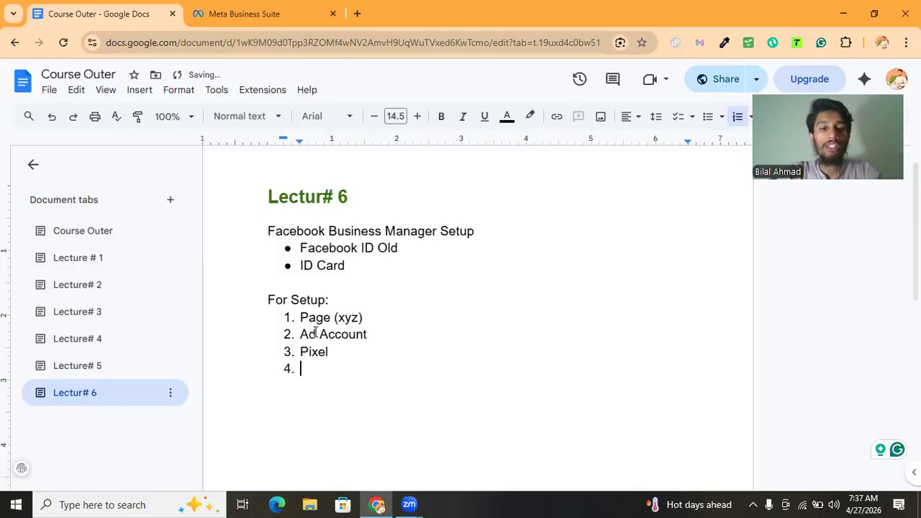
Add a fourth numbered item Domain Verification, correcting the misspelled word
type("Domain")
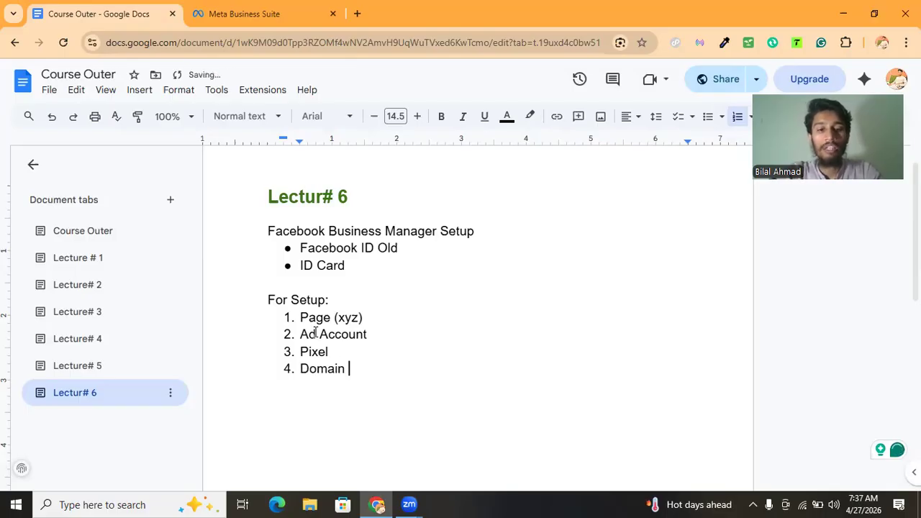
type(" Ver")
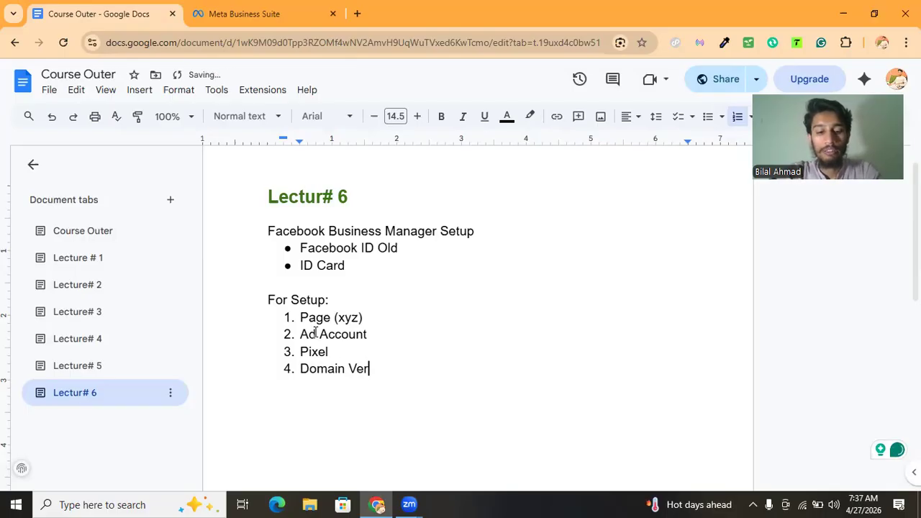
type("fication")
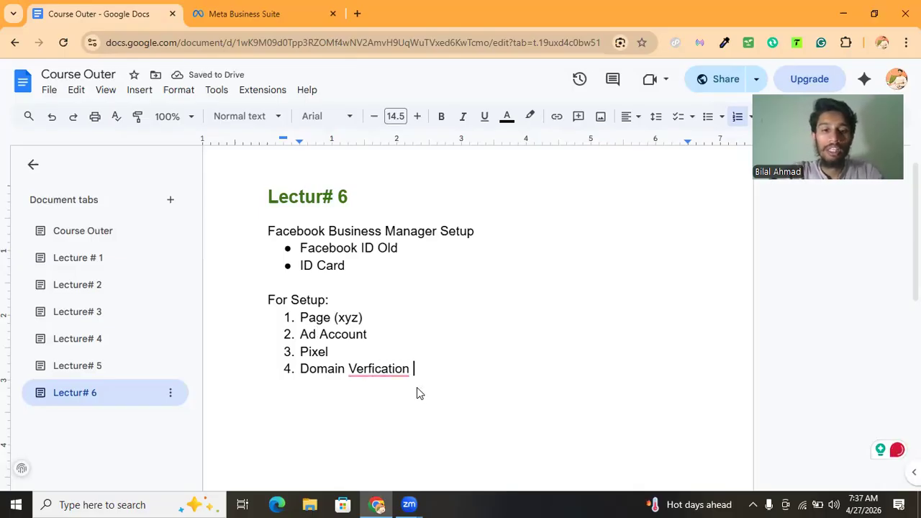
left_click(382, 368)
left_click(380, 281)
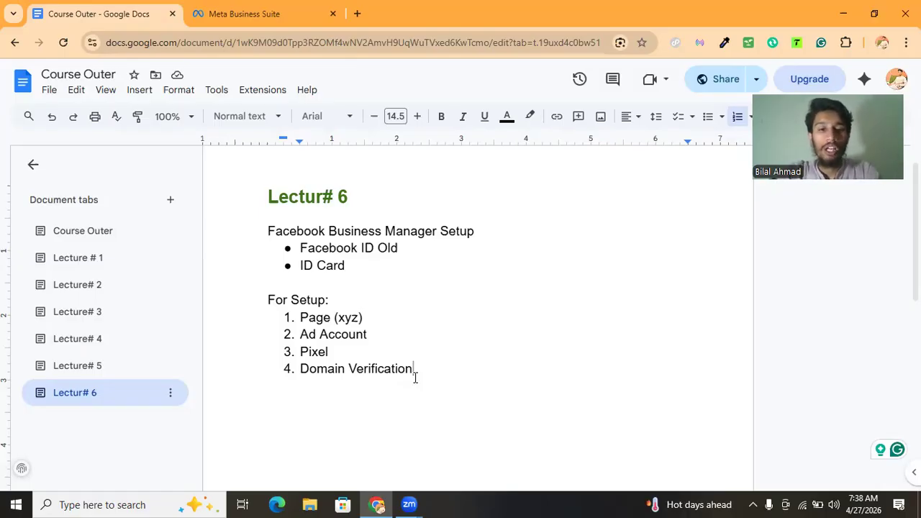
Switch to the Meta Business Suite tab
left_click_drag(356, 264, 305, 247)
left_click(308, 247)
left_click_drag(311, 300, 346, 368)
left_click(345, 368)
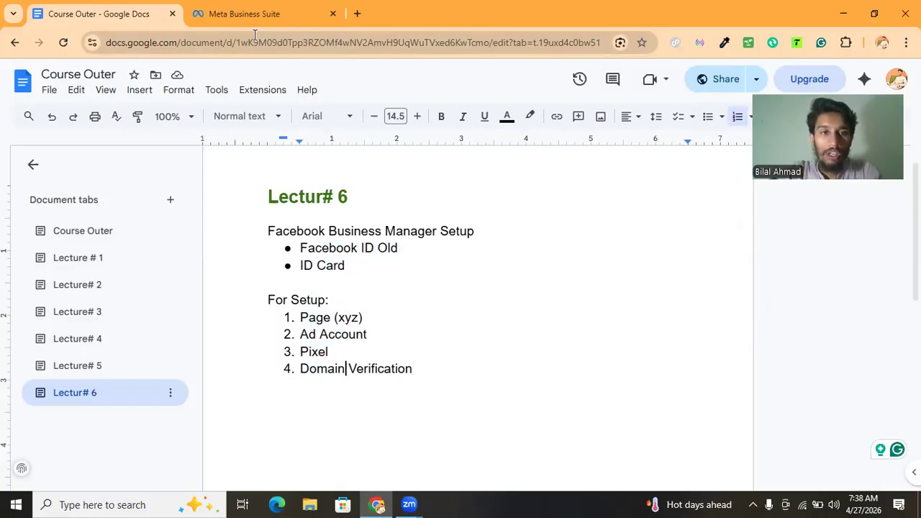
mouse_move(255, 35)
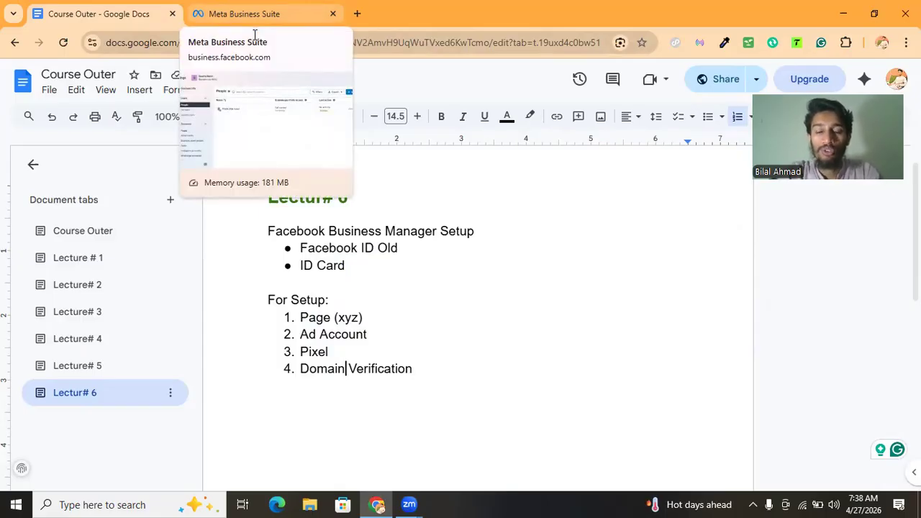
key("ctrl+Tab")
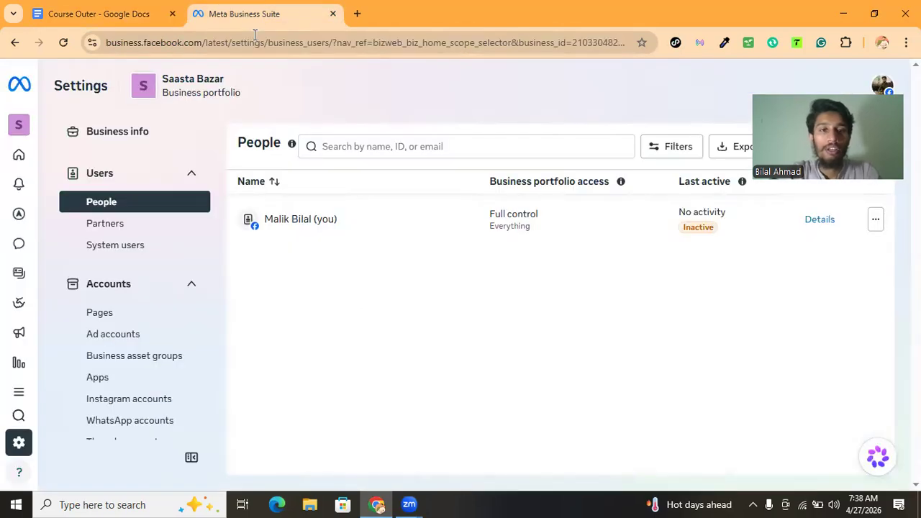
Open business.facebook.com in a new browser tab
left_click(357, 14)
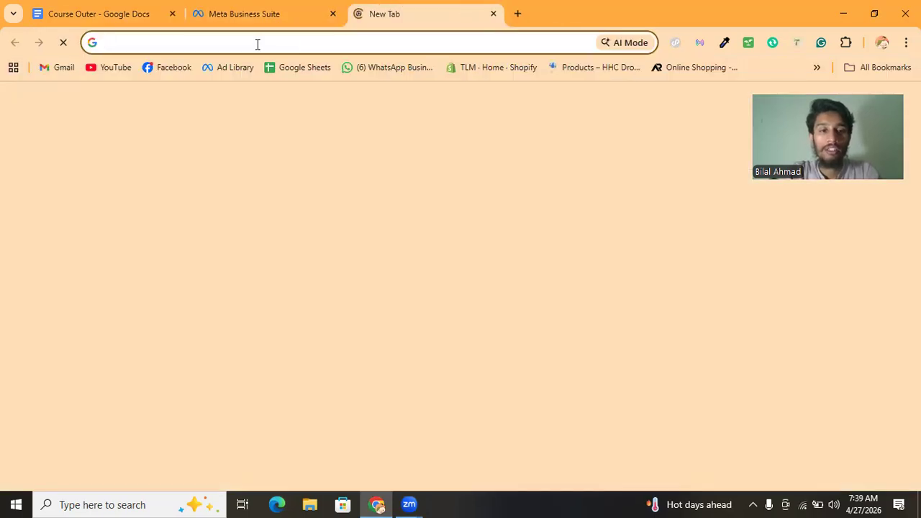
type("bus")
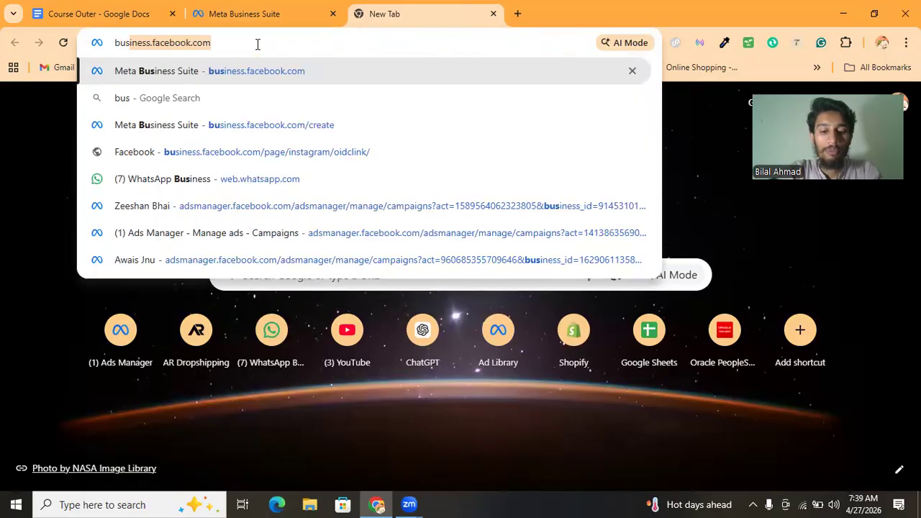
type("ness")
key("BackSpace")
key("BackSpace")
key("BackSpace")
key("BackSpace")
type("ine")
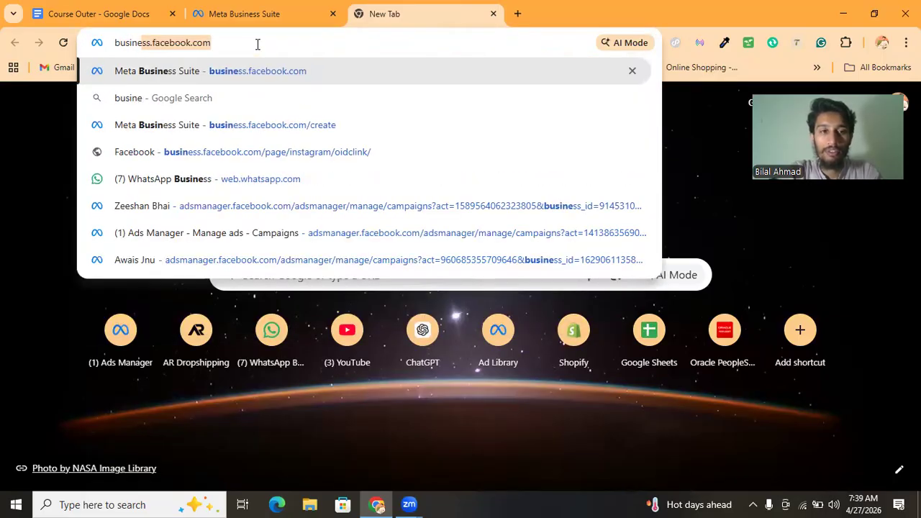
type("ss.fac")
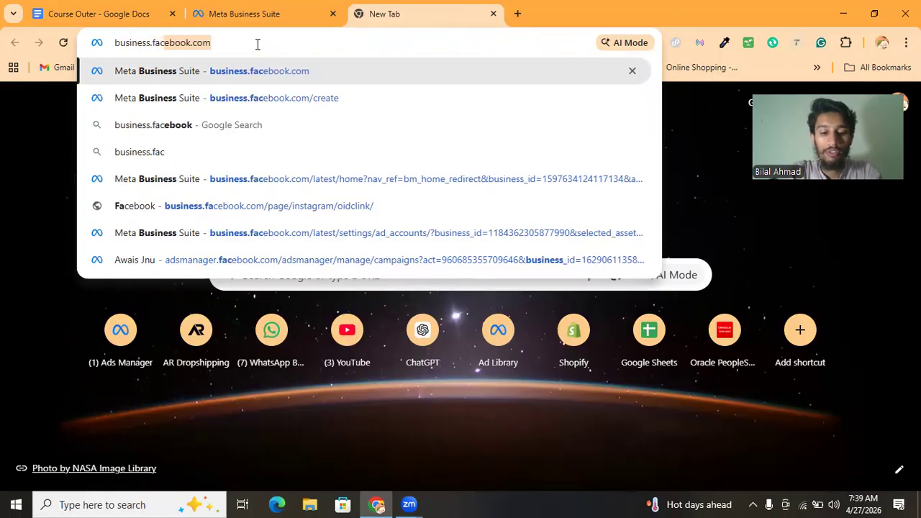
type("ebook.com")
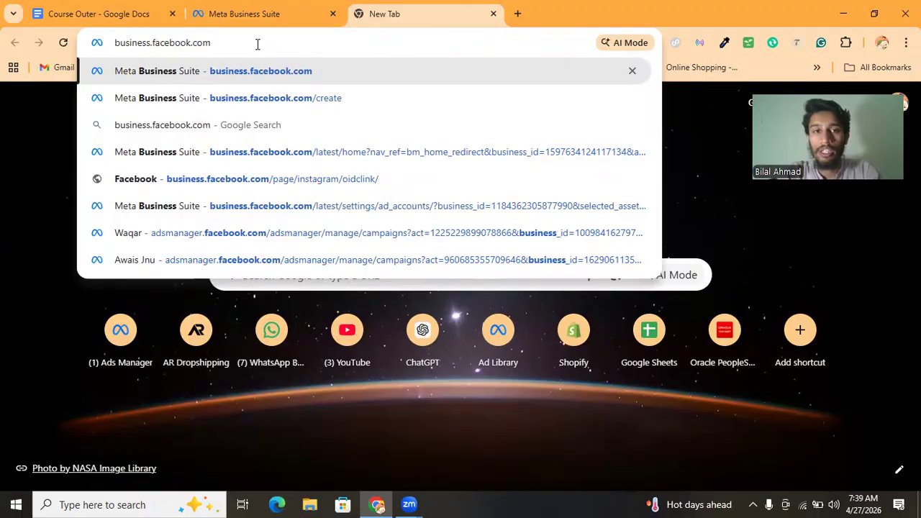
left_click(261, 19)
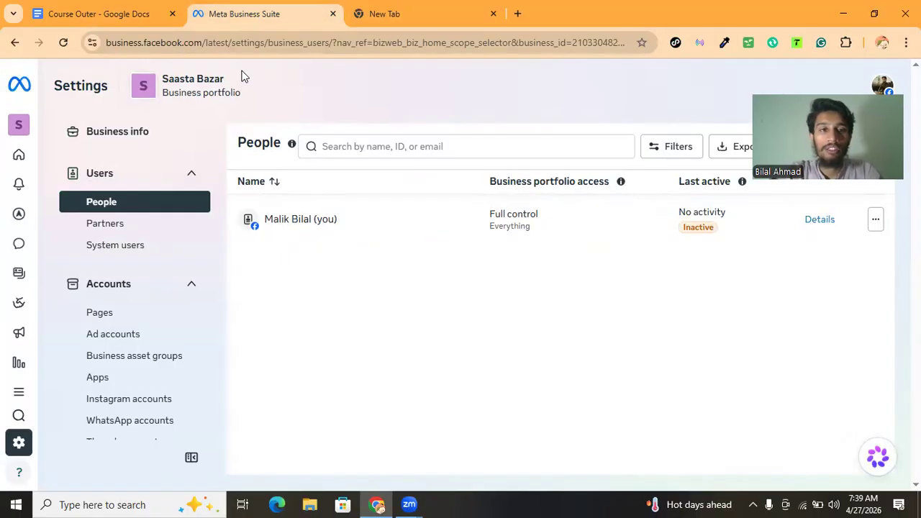
left_click(45, 127)
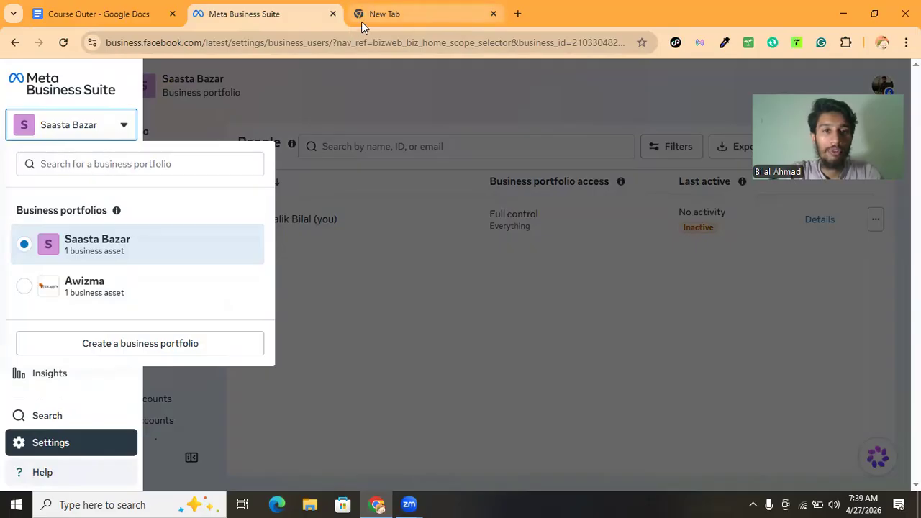
left_click(188, 74)
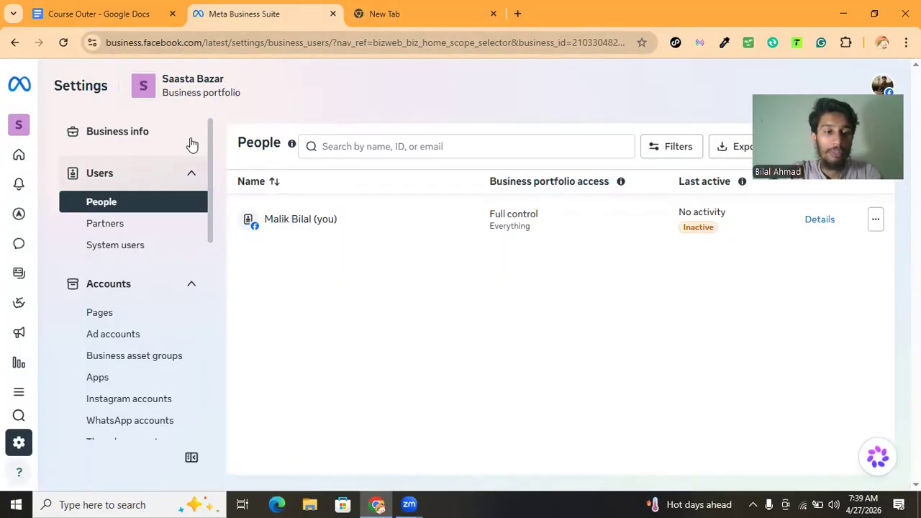
left_click(366, 21)
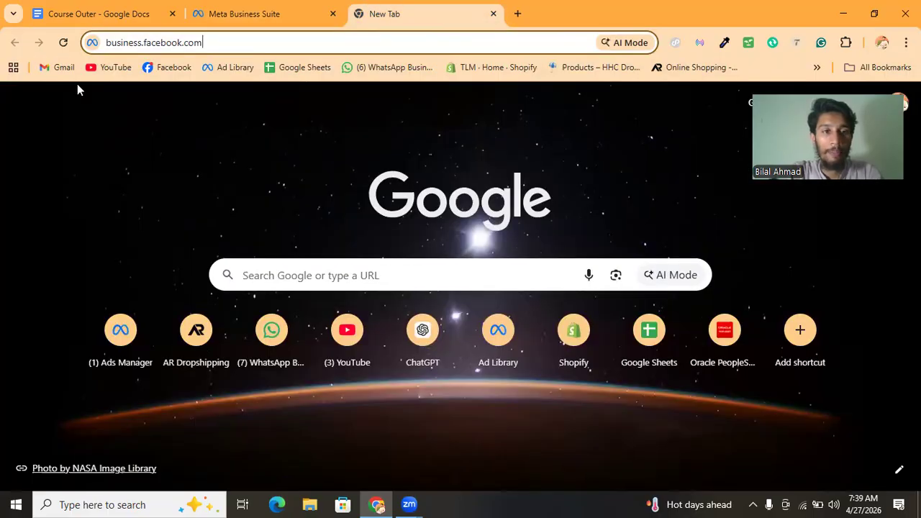
key("Return")
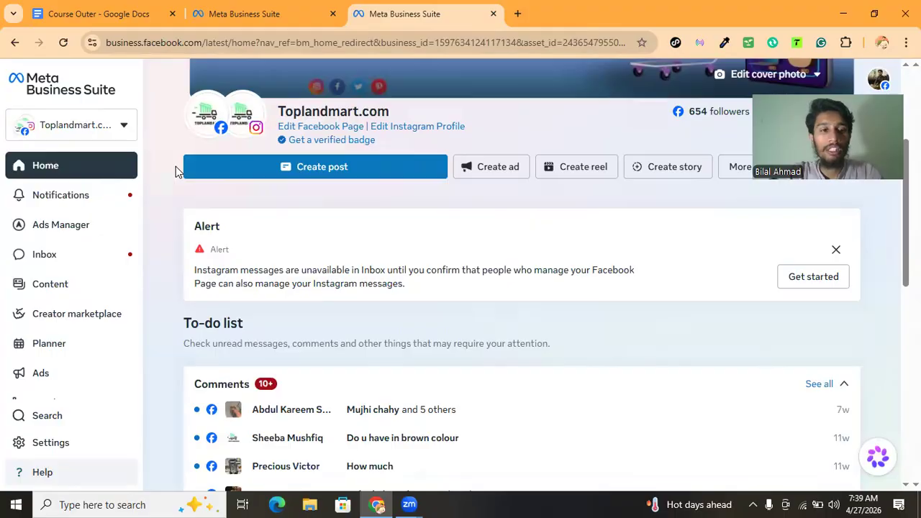
Browse the business portfolio switcher and the Facebook Pages listed under your personal account
scroll(172, 207, "down", 2)
scroll(172, 207, "up", 3)
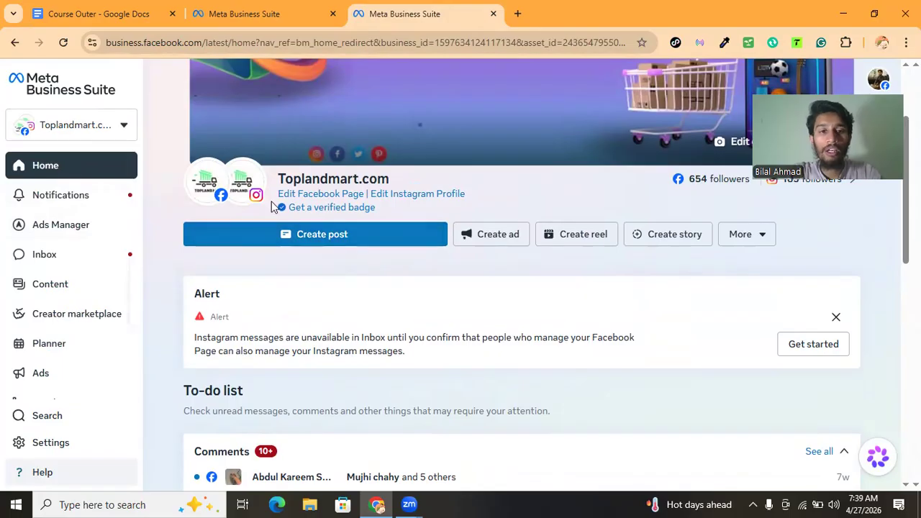
mouse_move(255, 199)
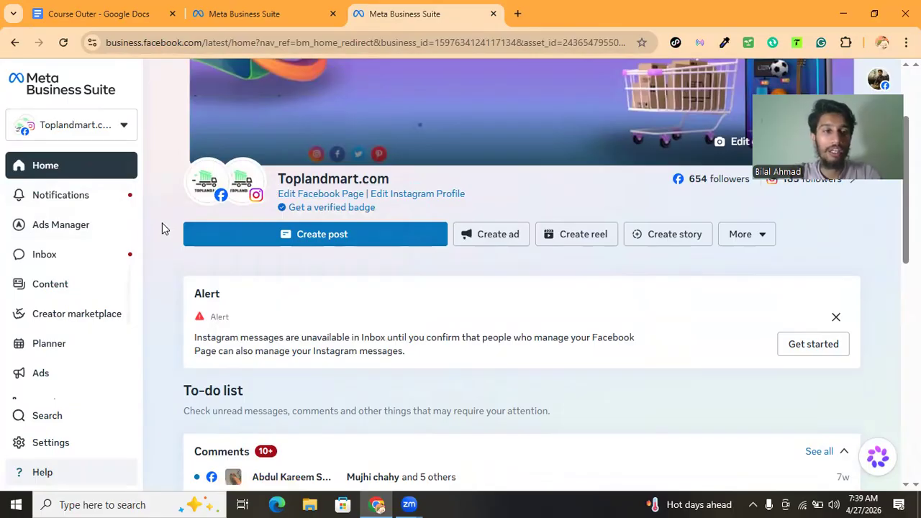
left_click(110, 125)
scroll(138, 315, "down", 3)
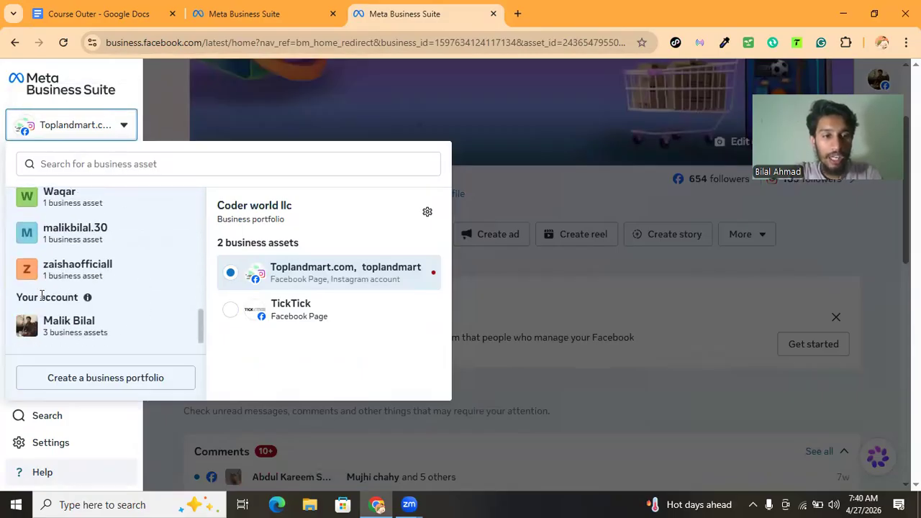
left_click_drag(22, 298, 67, 295)
left_click(67, 295)
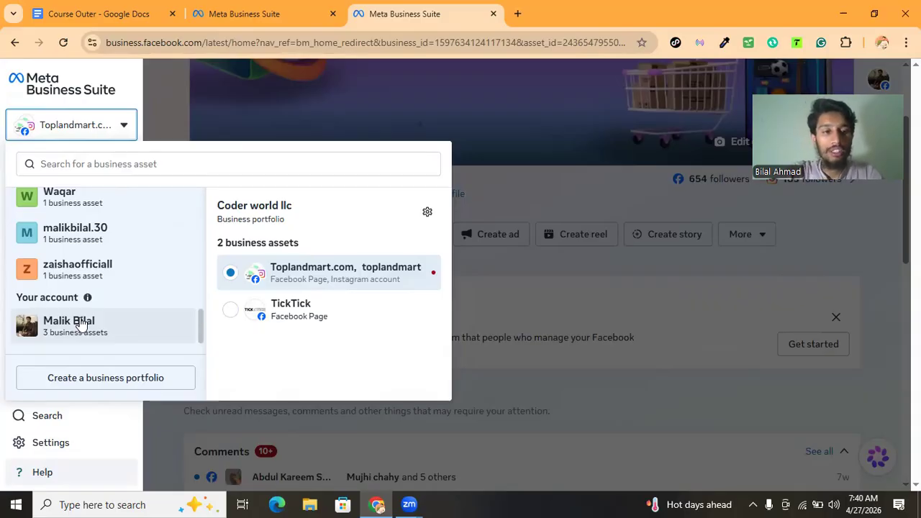
left_click_drag(69, 299, 22, 299)
left_click(22, 299)
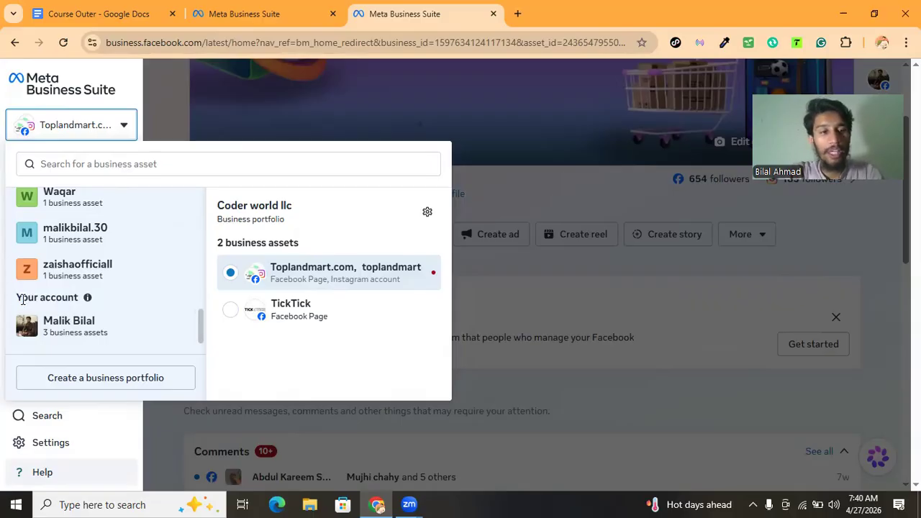
scroll(22, 299, "up", 10)
scroll(63, 233, "up", 1)
left_click_drag(41, 212, 81, 205)
scroll(81, 205, "down", 7)
scroll(81, 204, "down", 1)
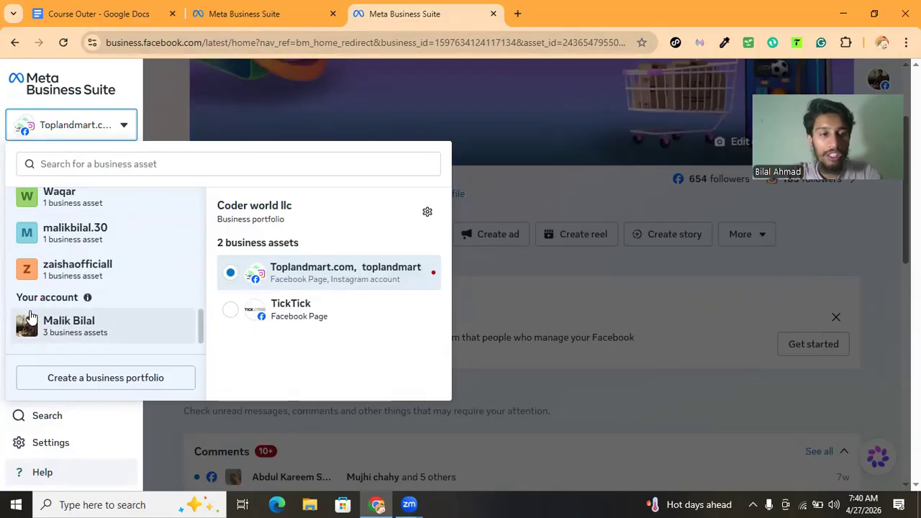
left_click(85, 330)
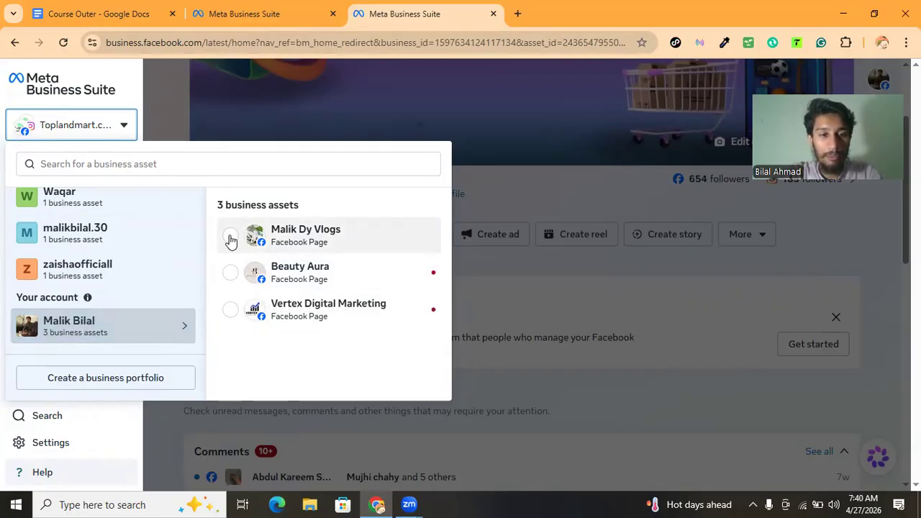
left_click_drag(236, 201, 282, 202)
left_click(285, 205)
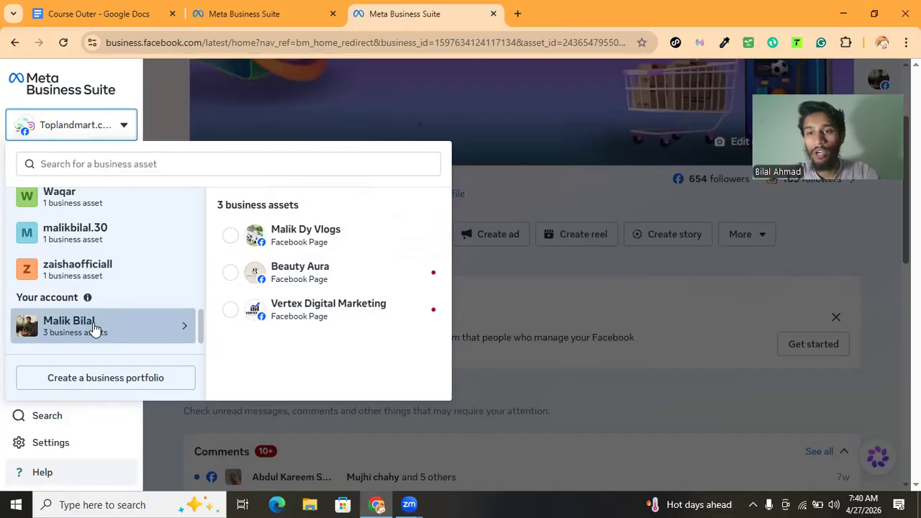
Start creating a business portfolio named xyx and enter the contact's first and last name
left_click(103, 381)
left_click(310, 188)
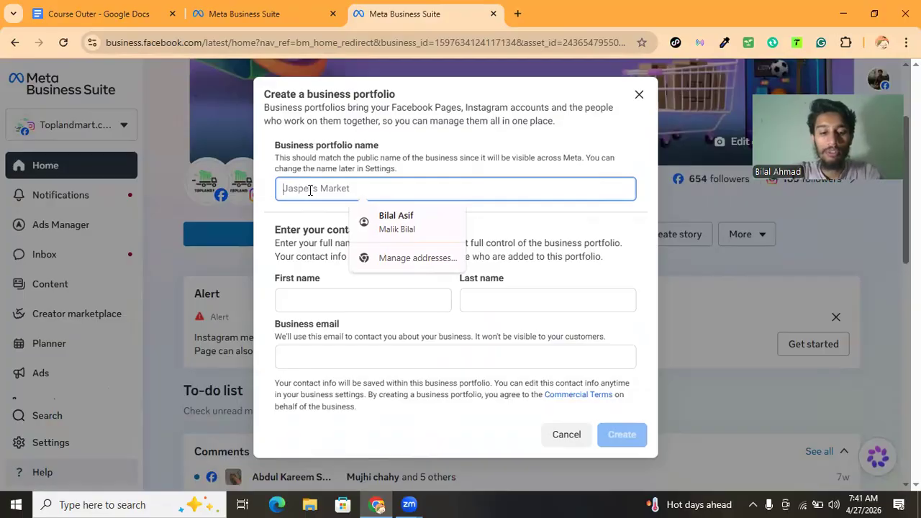
type("xyx")
left_click(302, 299)
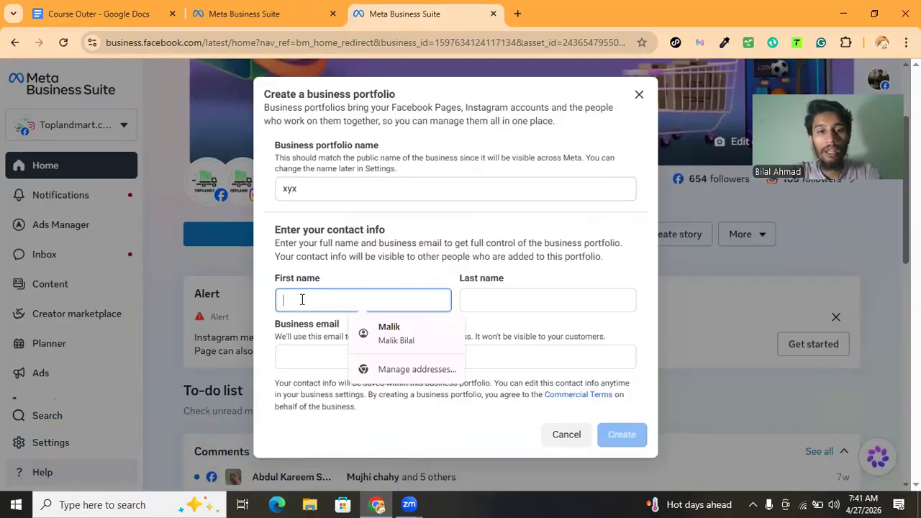
type("Buia")
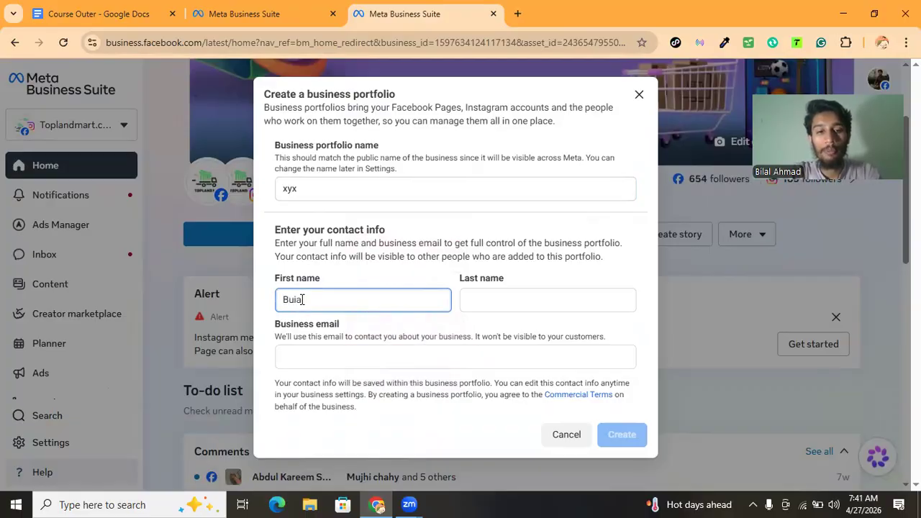
key("BackSpace")
key("BackSpace")
key("BackSpace")
type("ilal")
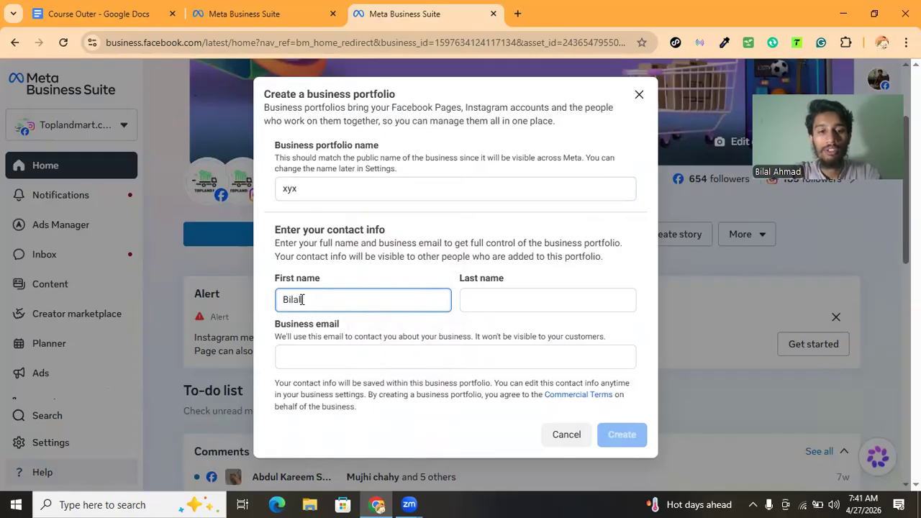
key("Tab")
type("Ahmad")
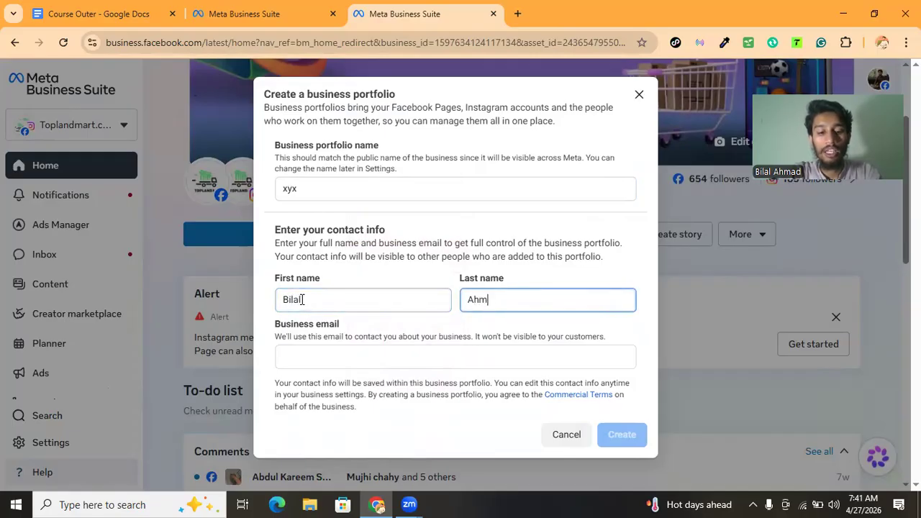
Leave the business email empty and cancel the new business portfolio dialog
left_click(312, 357)
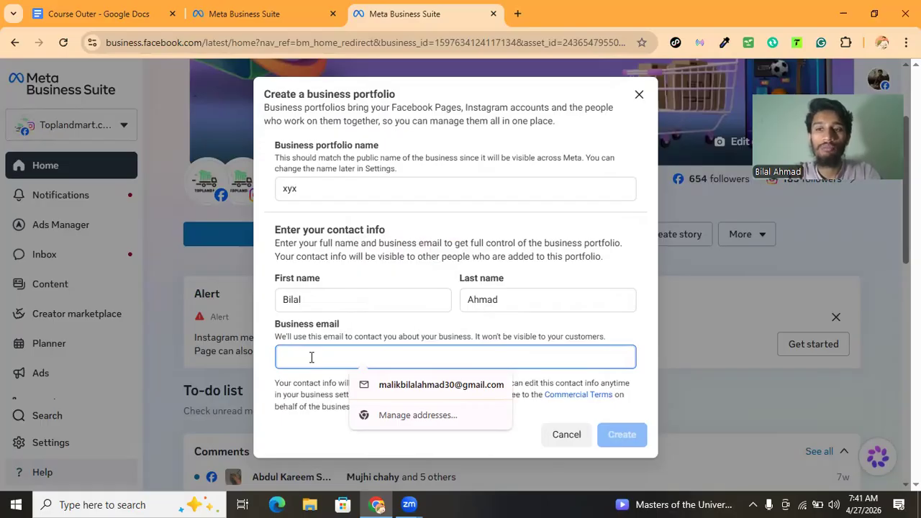
left_click(370, 333)
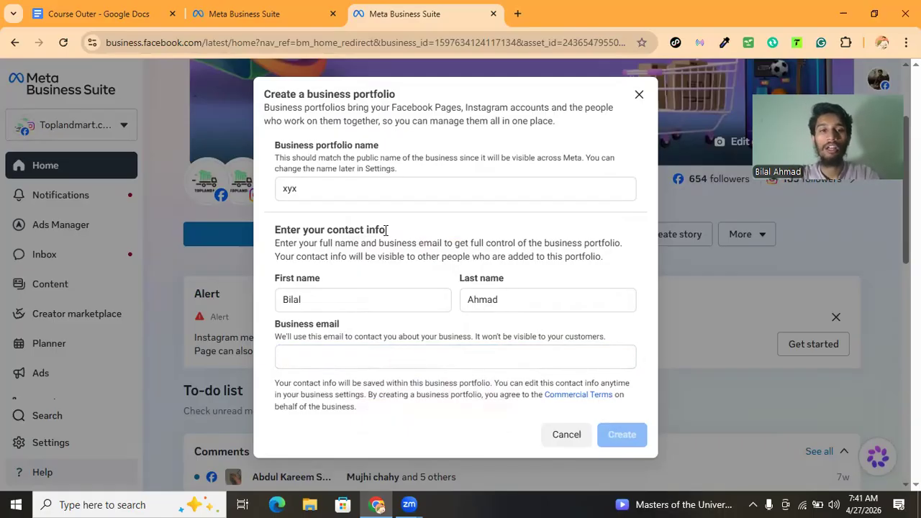
left_click(266, 13)
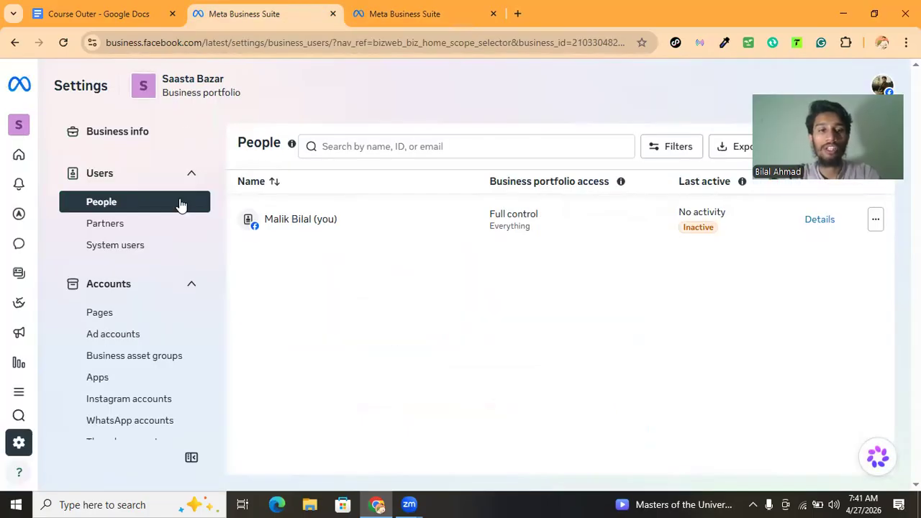
left_click(380, 25)
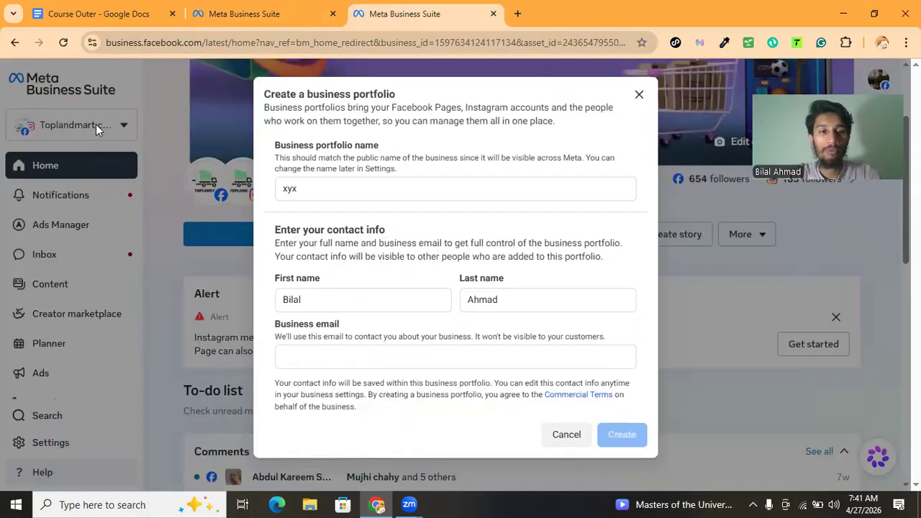
left_click(558, 434)
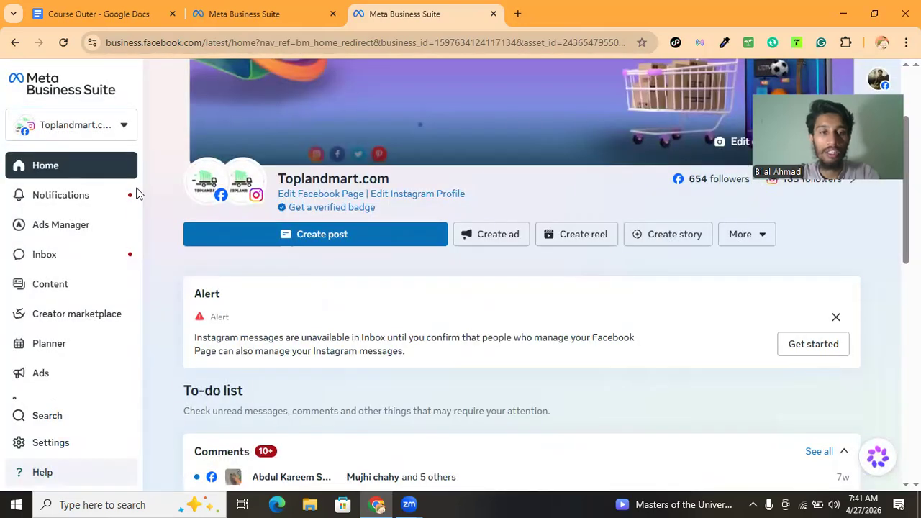
Review the portfolios in the business switcher, including the zaishaofficiall portfolio and its asset
left_click(79, 125)
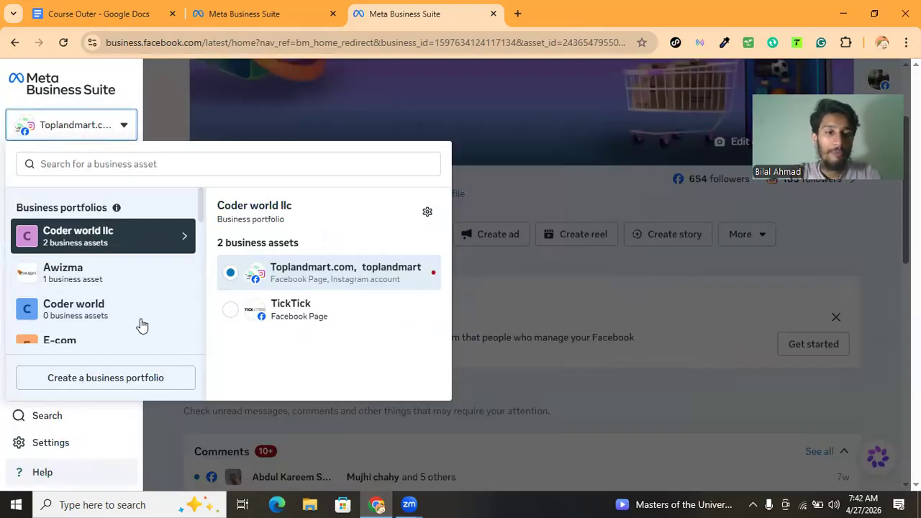
scroll(112, 308, "down", 5)
scroll(115, 309, "down", 2)
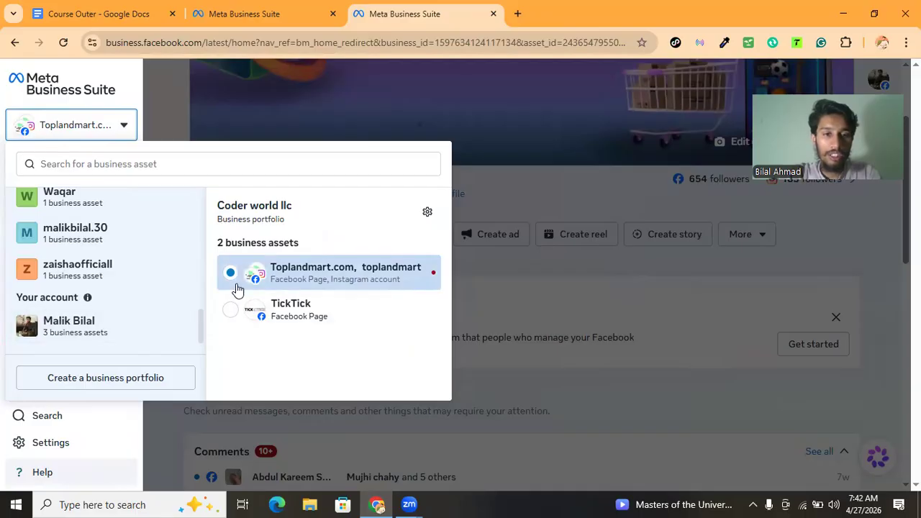
left_click(152, 330)
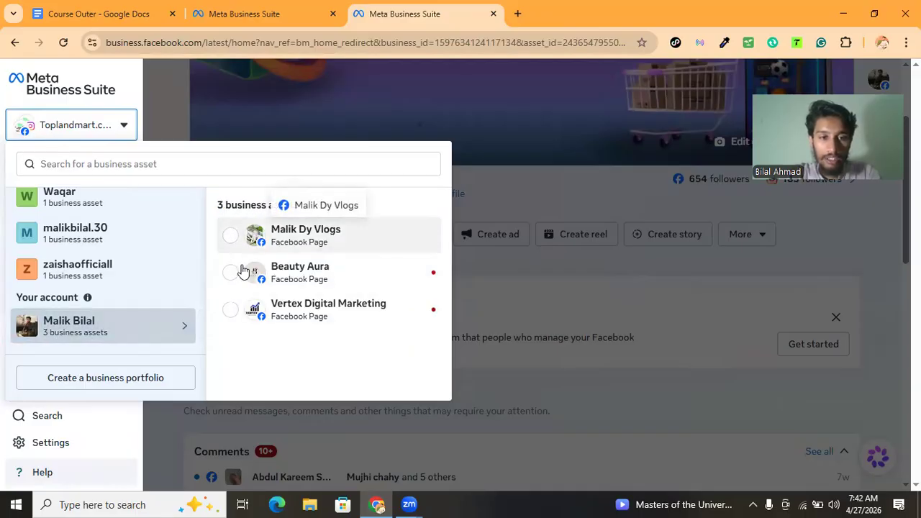
left_click(64, 272)
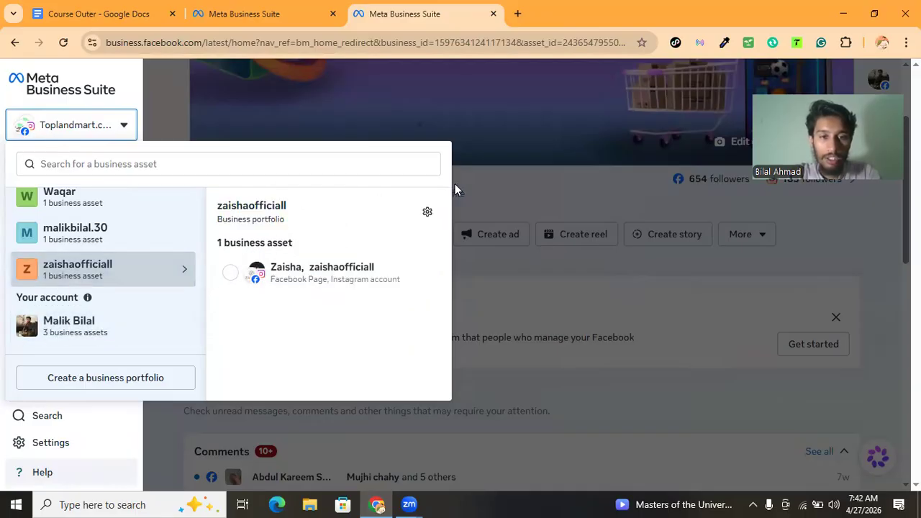
left_click(426, 216)
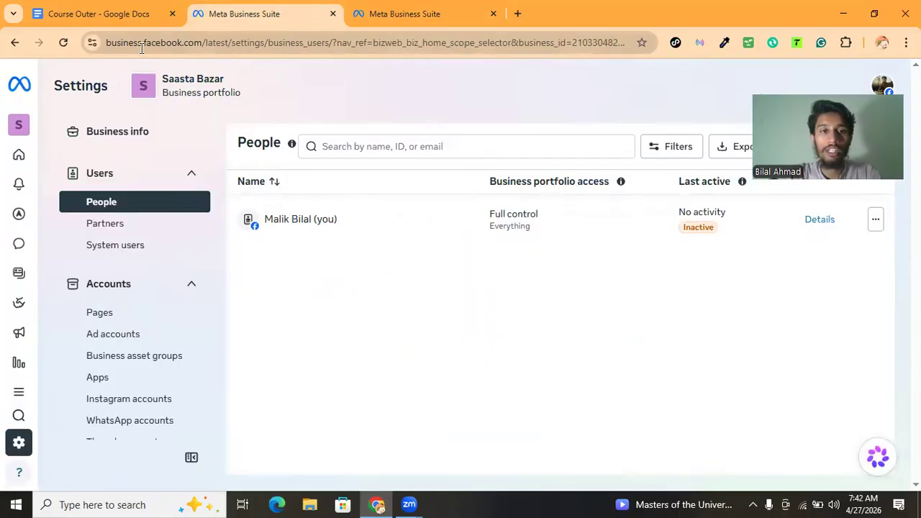
Examine the business settings address in the first tab and return to the second tab
left_click_drag(214, 43, 291, 41)
left_click(291, 41)
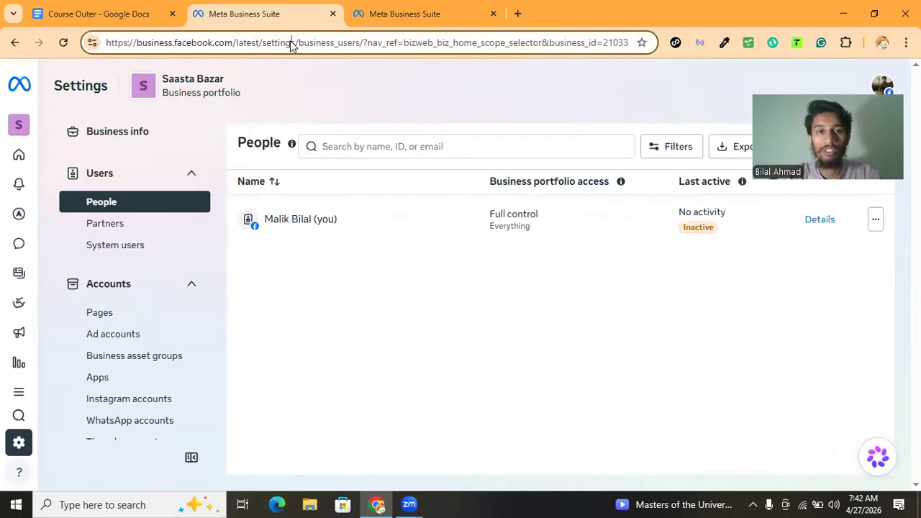
left_click(362, 27)
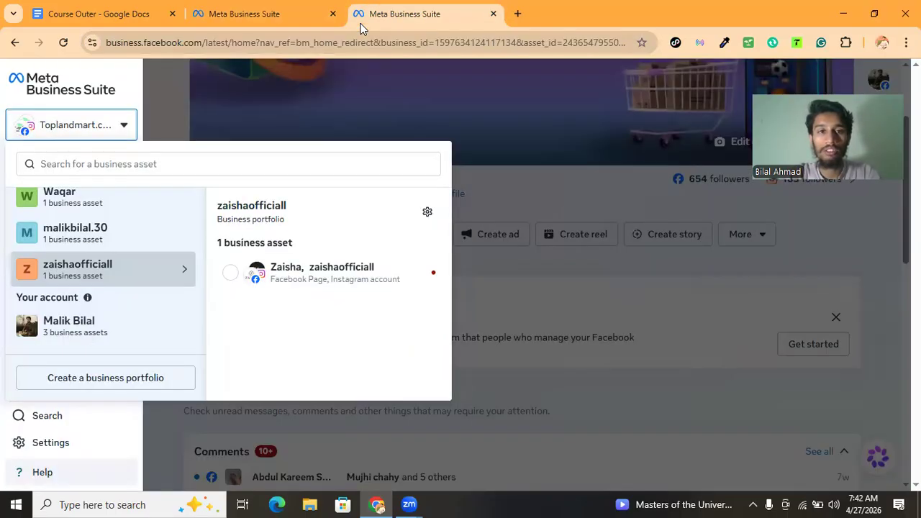
left_click(291, 22)
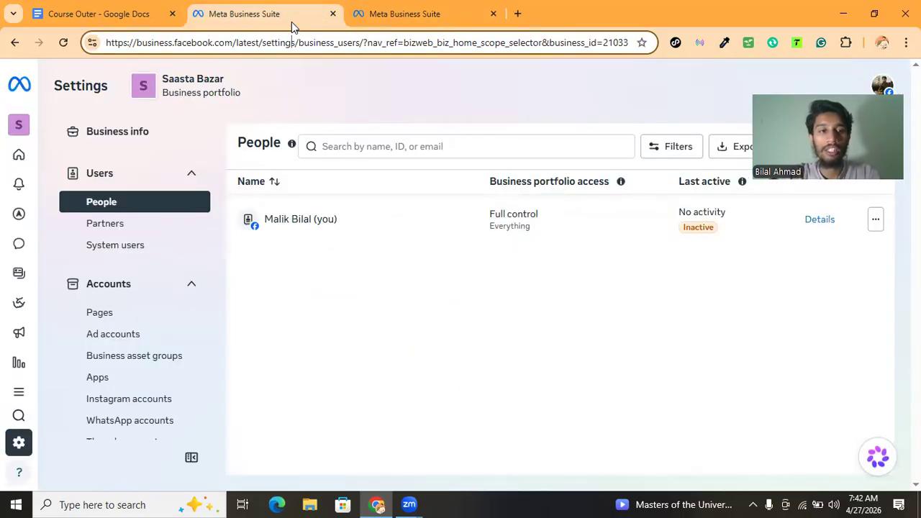
left_click(238, 314)
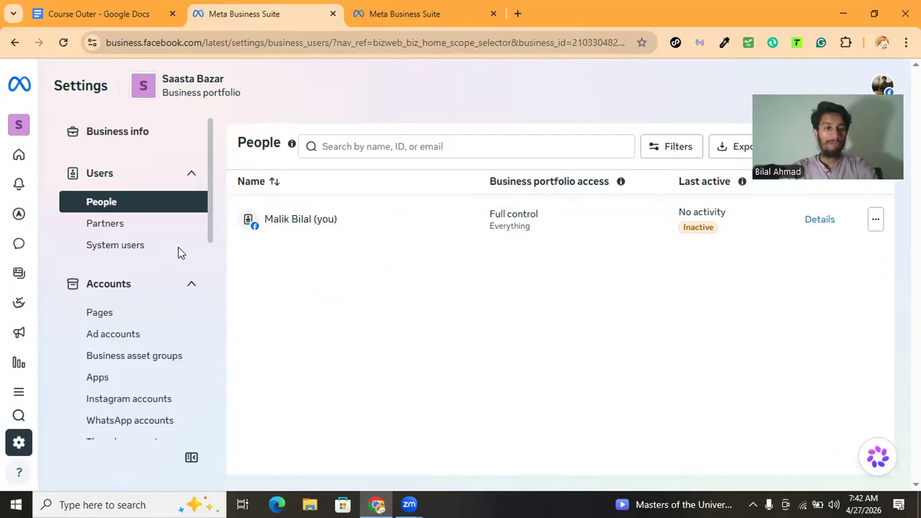
scroll(142, 243, "down", 4)
scroll(141, 243, "up", 4)
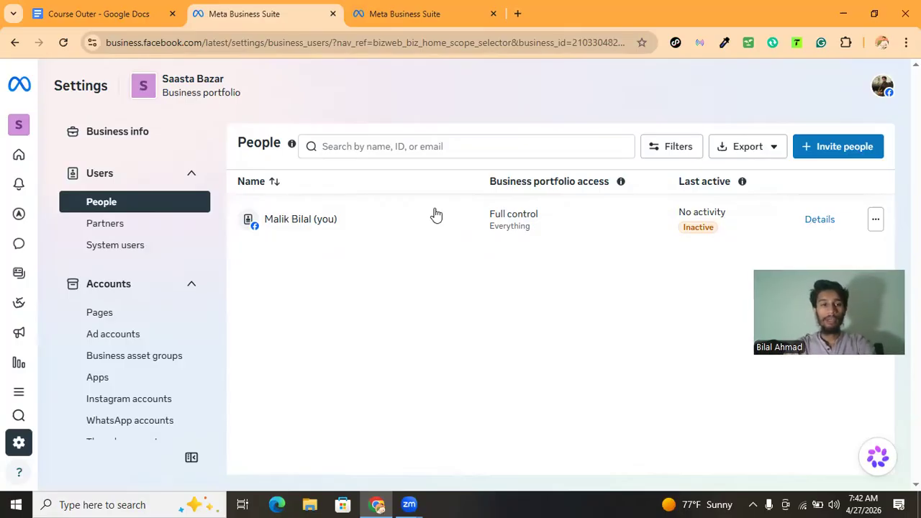
left_click(863, 160)
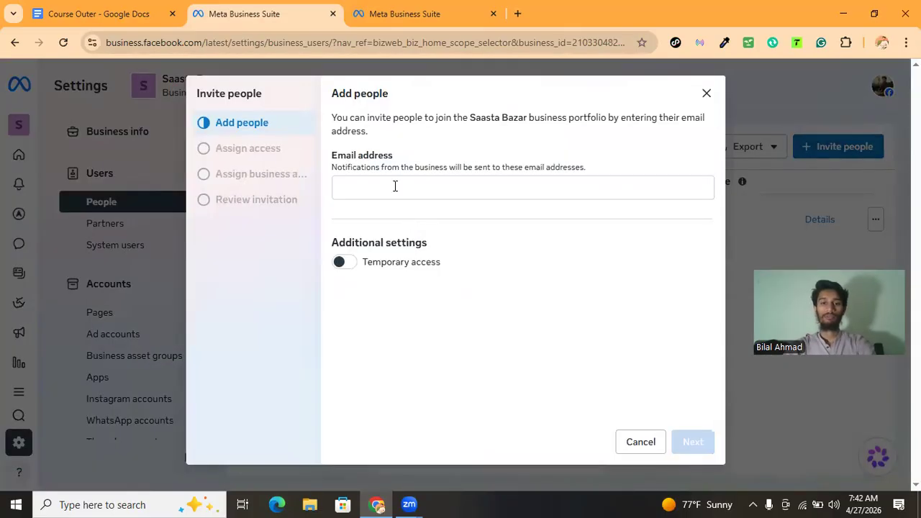
left_click(396, 187)
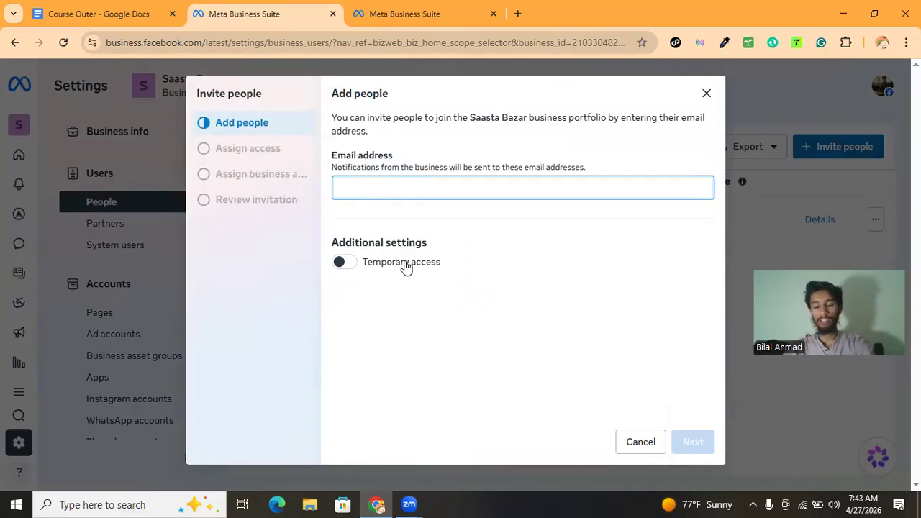
left_click(633, 443)
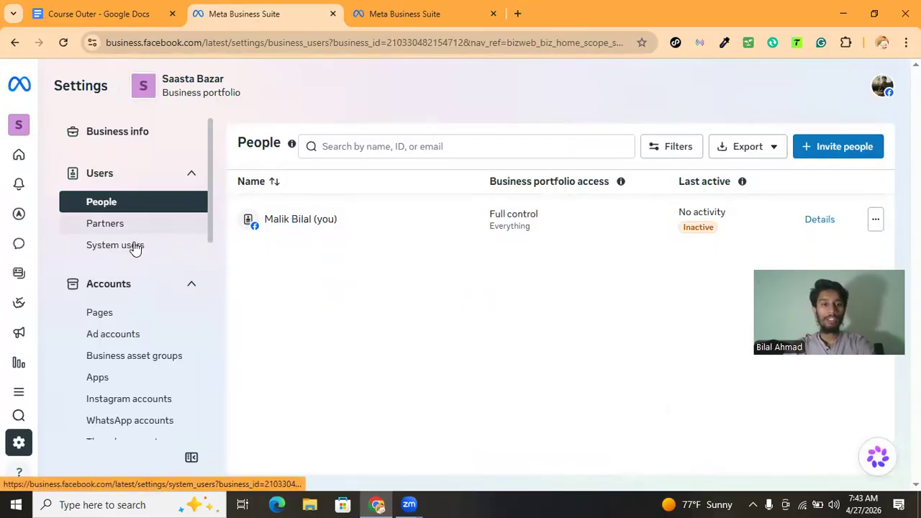
Open the Pages section of the Saasta Bazar portfolio settings
scroll(134, 248, "down", 2)
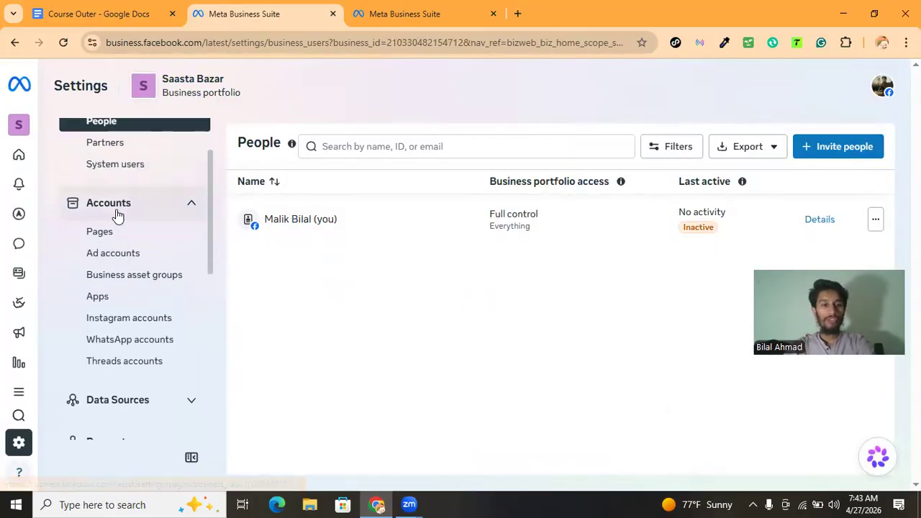
scroll(117, 214, "down", 1)
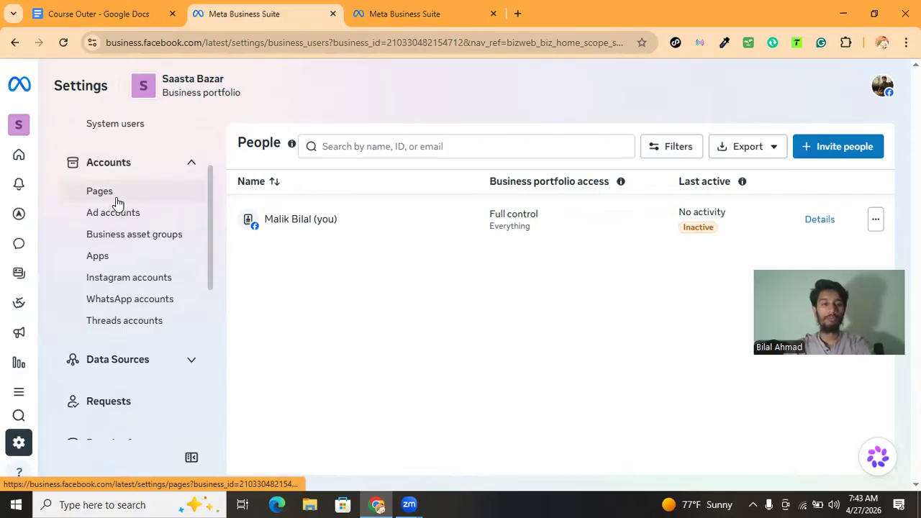
left_click(101, 192)
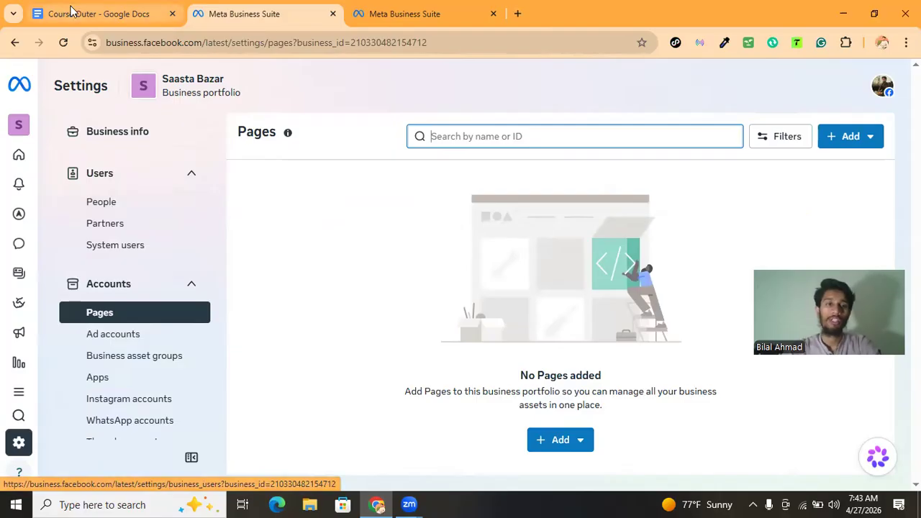
Add a second setup item reading Connect your Instagram after Page (xyz) in the Lecture 6 notes
left_click(101, 15)
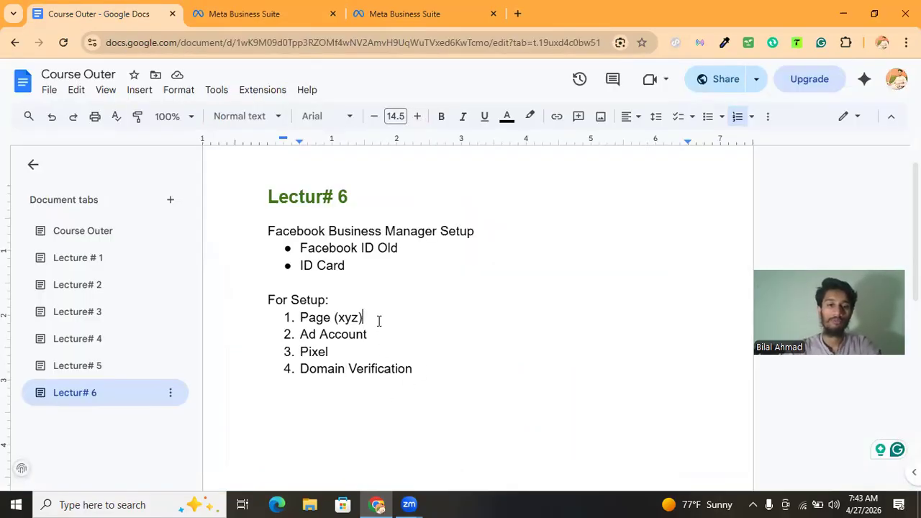
key("Return")
type("Instag")
key("BackSpace")
type("gram")
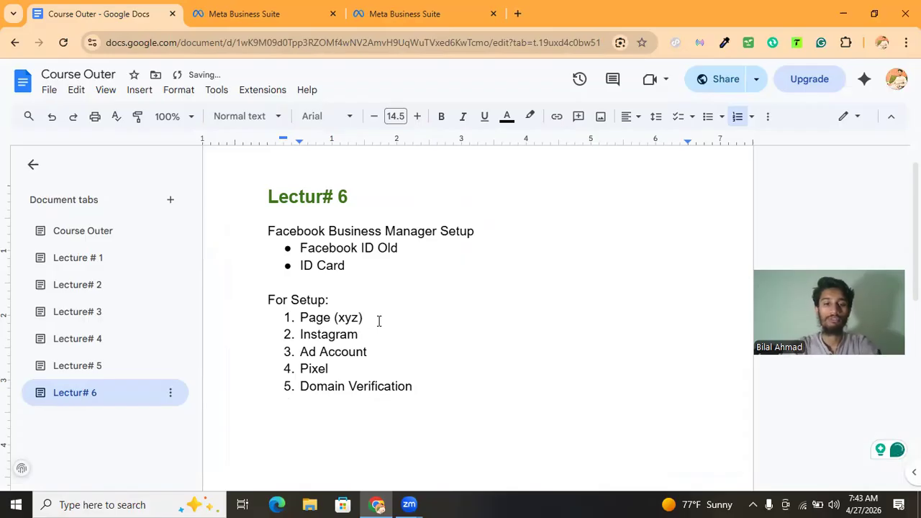
left_click(300, 334)
type("Conne")
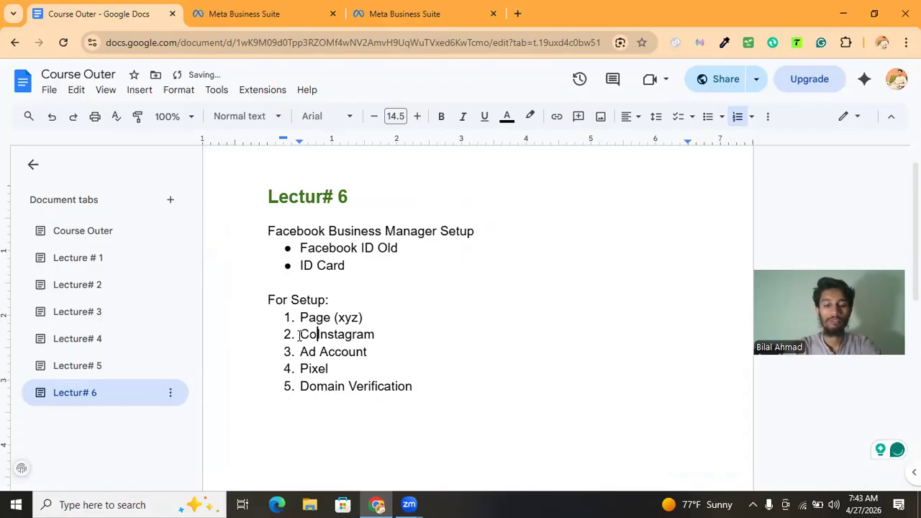
type("ct y")
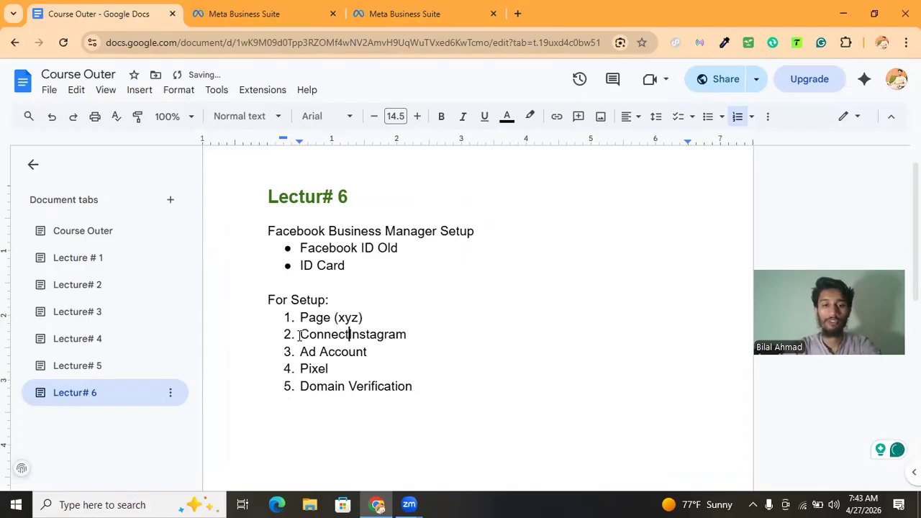
type("our")
key("BackSpace")
key("BackSpace")
type("r")
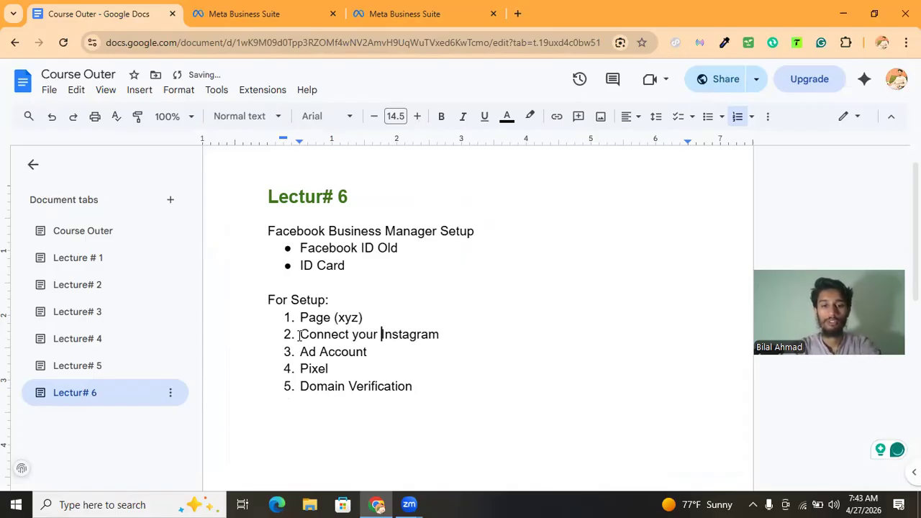
Start adding the existing Facebook Page Malik Dy Vlogs to the Saasta Bazar portfolio
left_click(270, 14)
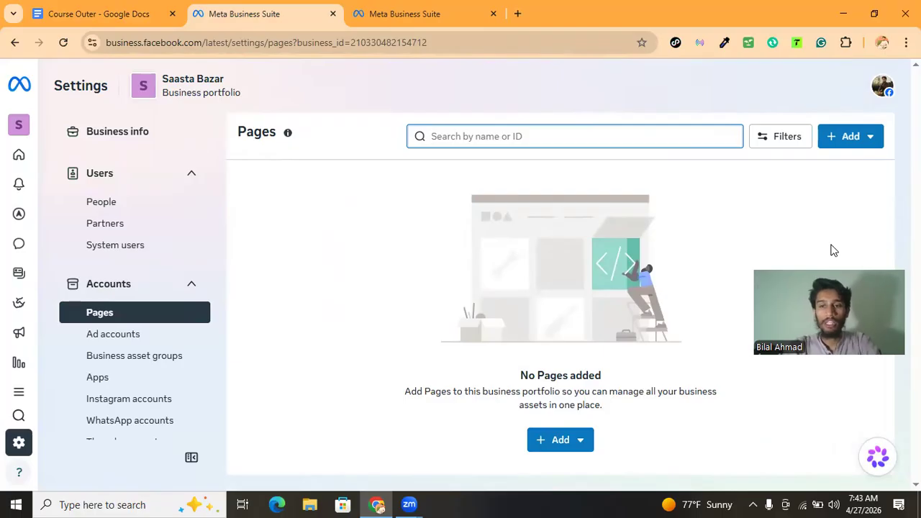
left_click(847, 136)
left_click(846, 136)
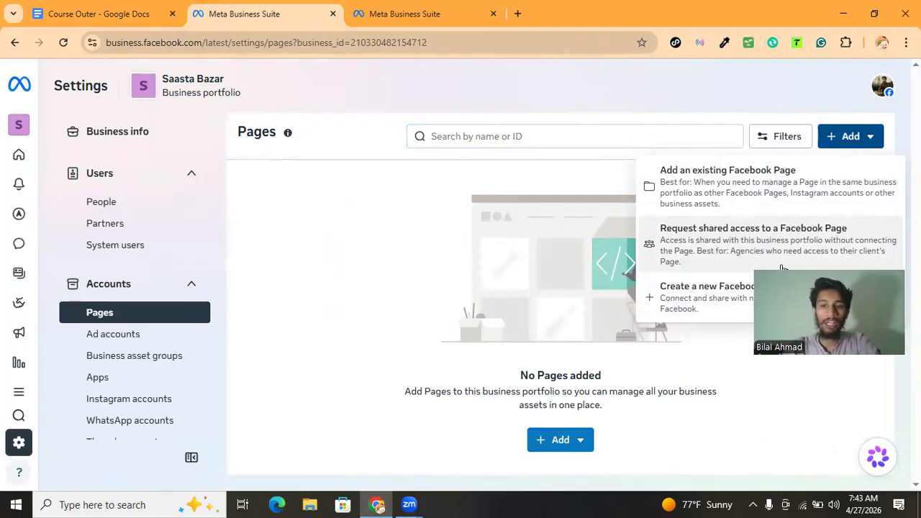
left_click(728, 197)
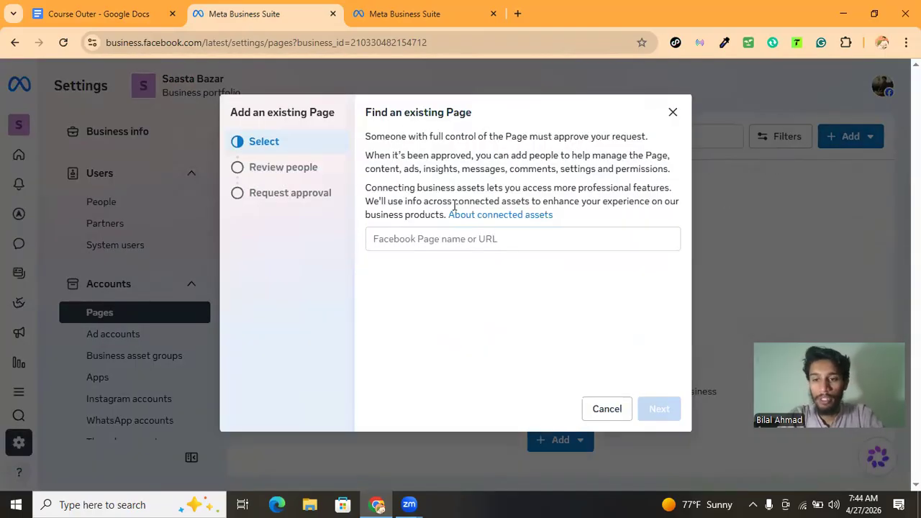
left_click(455, 237)
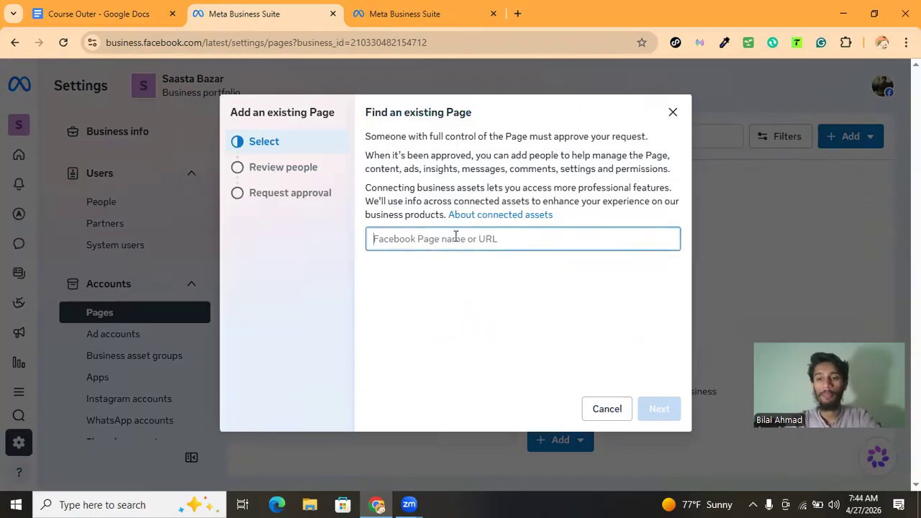
type("malik dy")
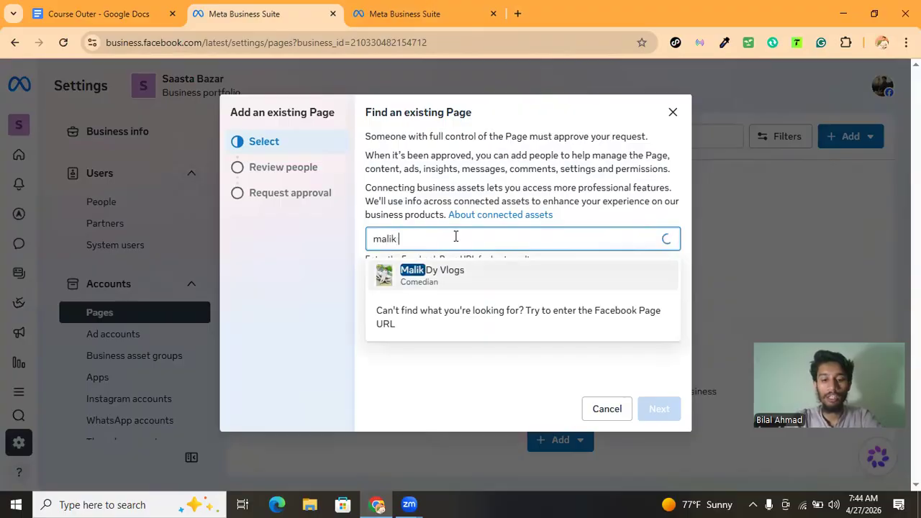
left_click(445, 280)
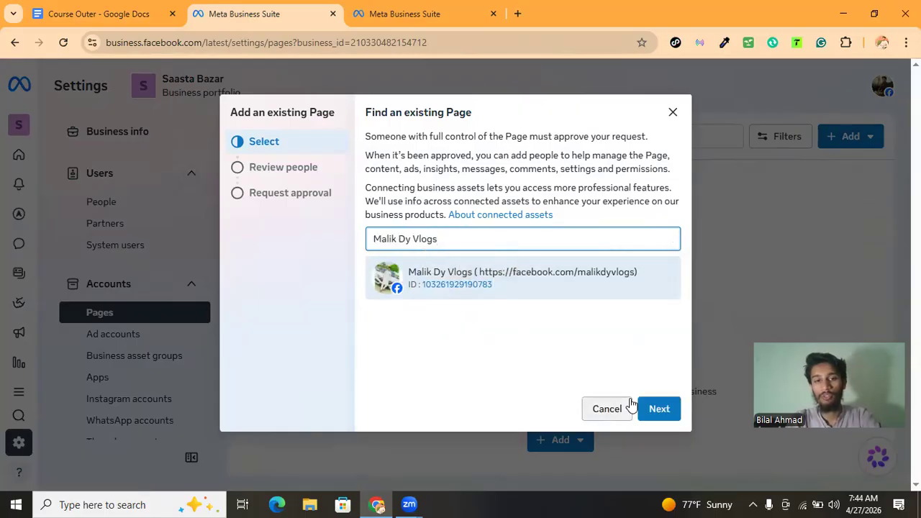
Step through the people review, accept the Meta Commercial Terms, then go back and close the add-page dialog
left_click(286, 169)
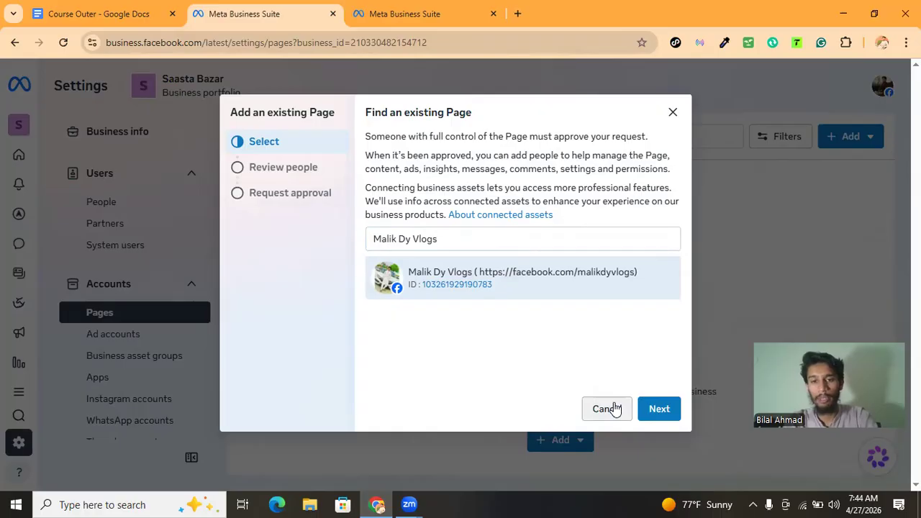
left_click(660, 410)
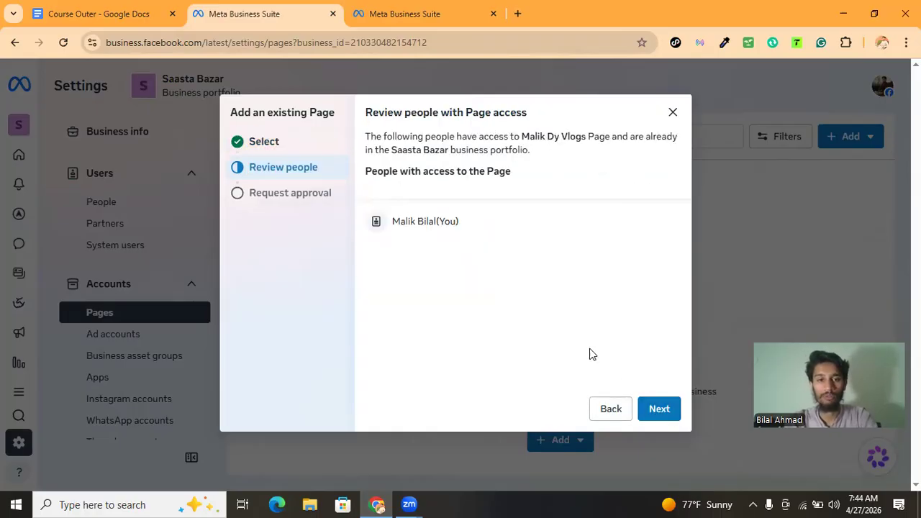
left_click(657, 408)
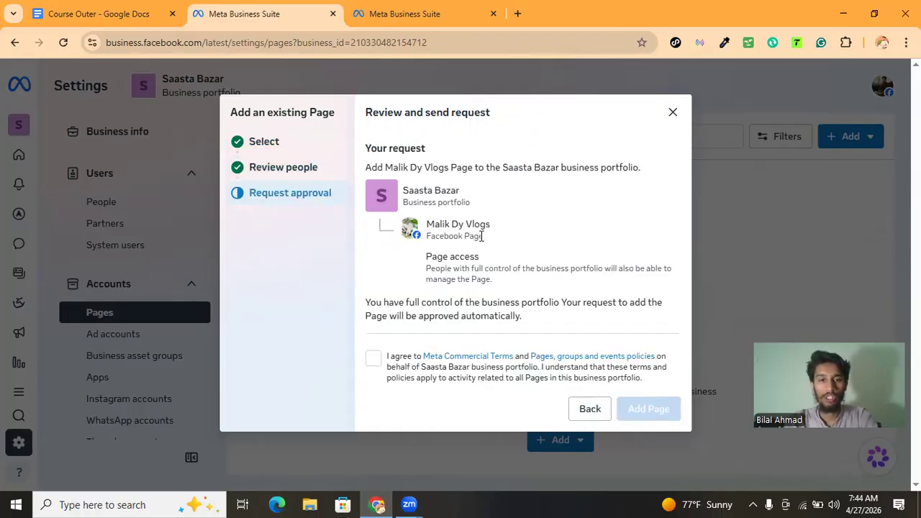
left_click(374, 359)
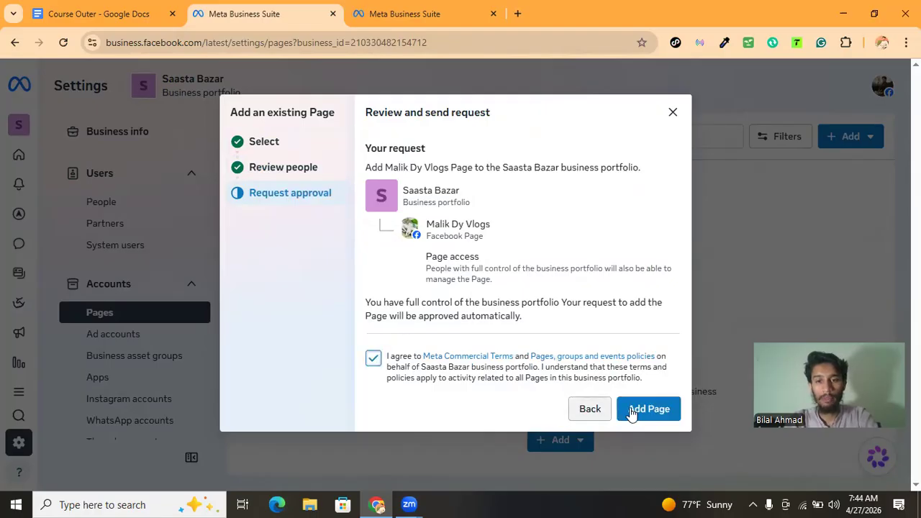
left_click(591, 412)
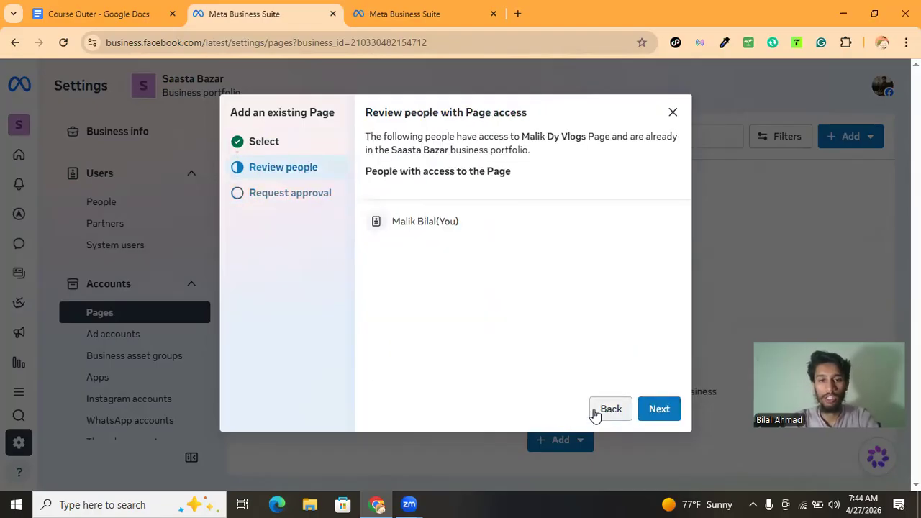
left_click(672, 113)
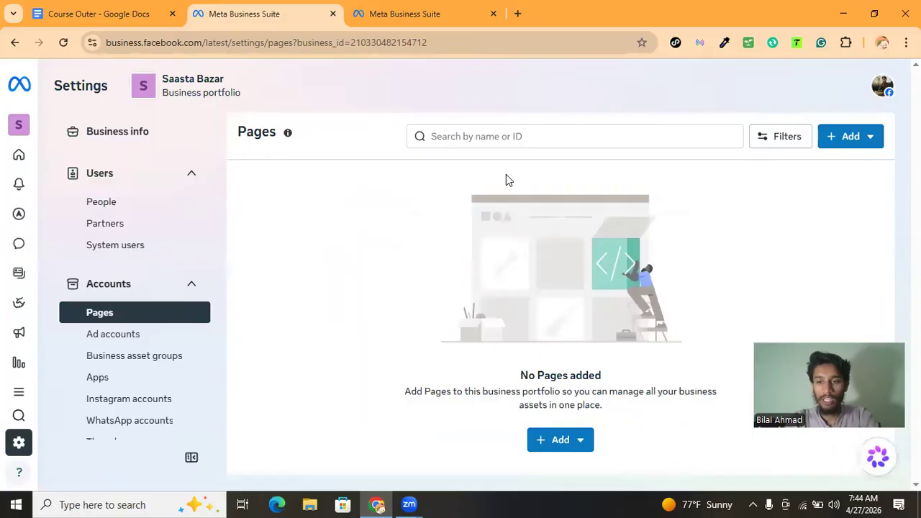
Open the Ad accounts section, view the Bundles account and the options for adding an ad account, then close that dialog
left_click(127, 341)
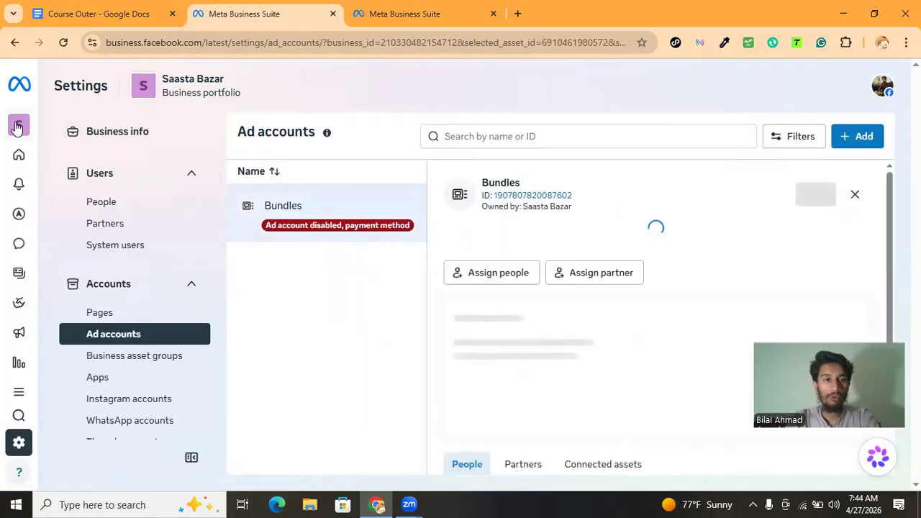
mouse_move(18, 126)
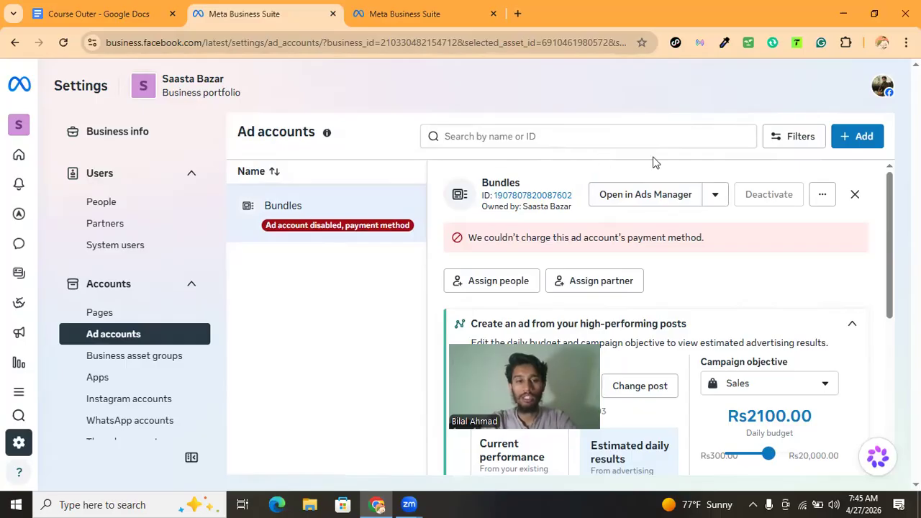
left_click(847, 142)
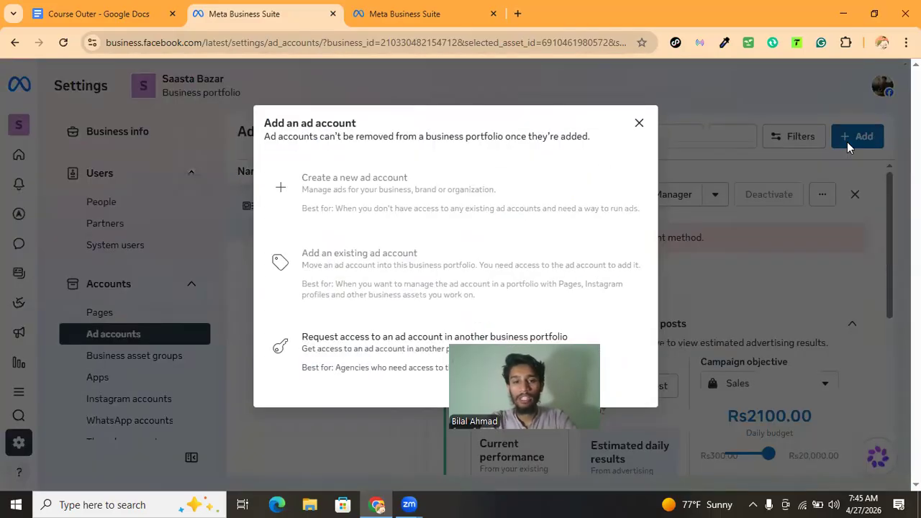
mouse_move(346, 190)
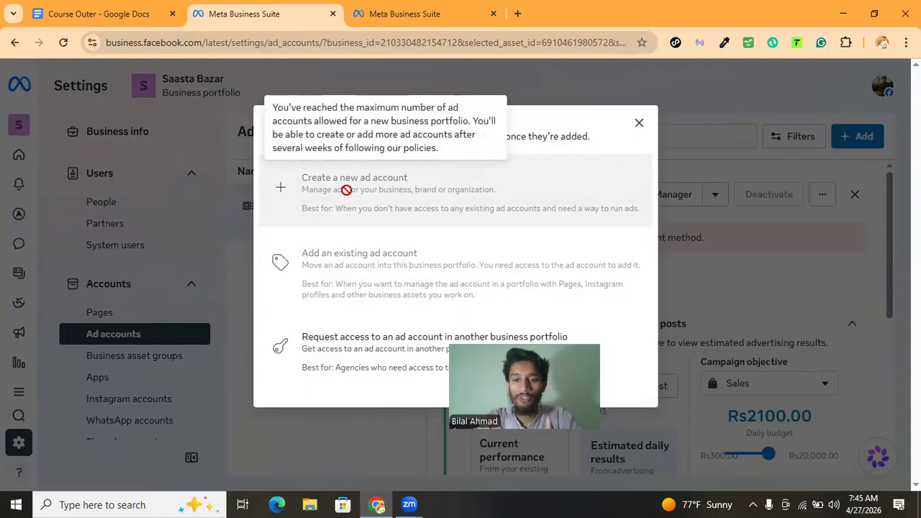
left_click(639, 124)
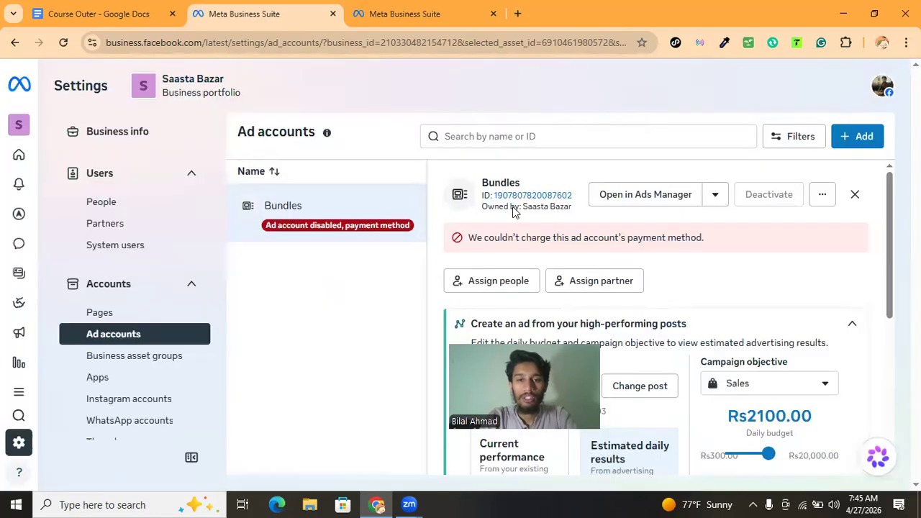
left_click_drag(489, 181, 517, 180)
left_click(517, 180)
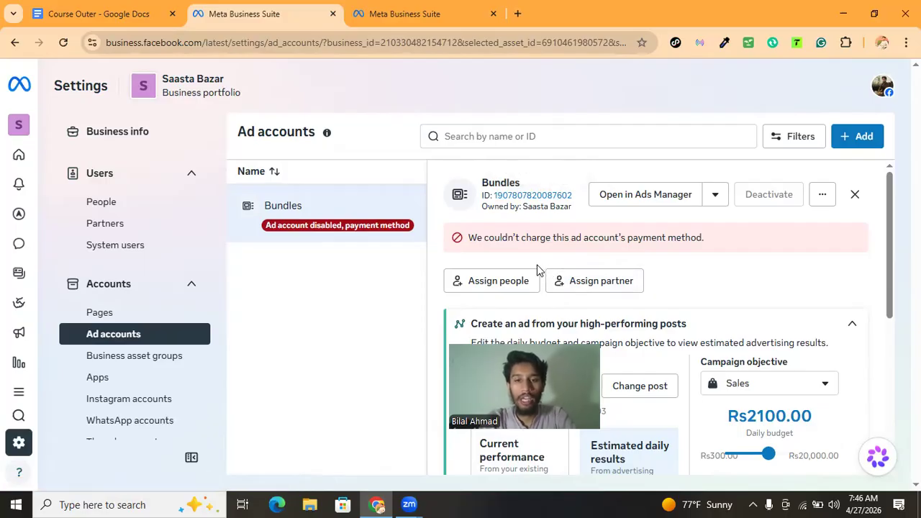
Assign yourself to the Bundles ad account with full control to manage ad accounts
left_click(493, 286)
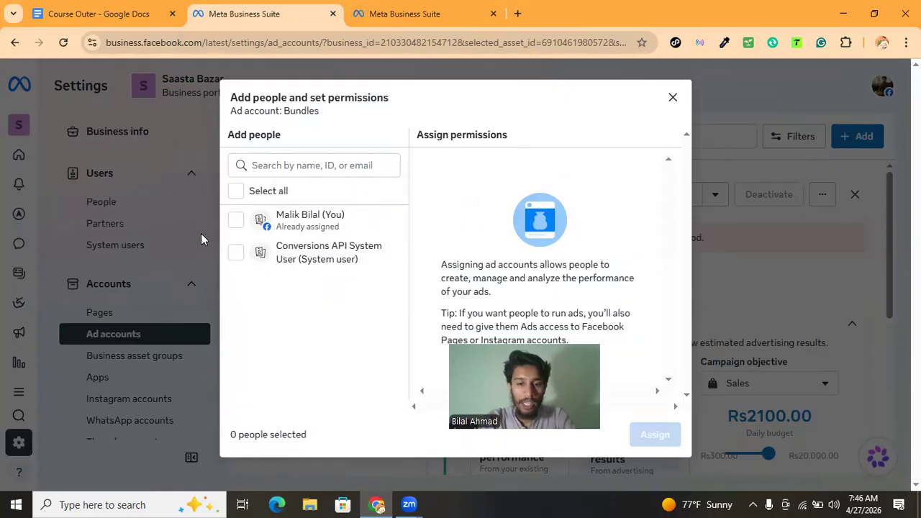
left_click(238, 222)
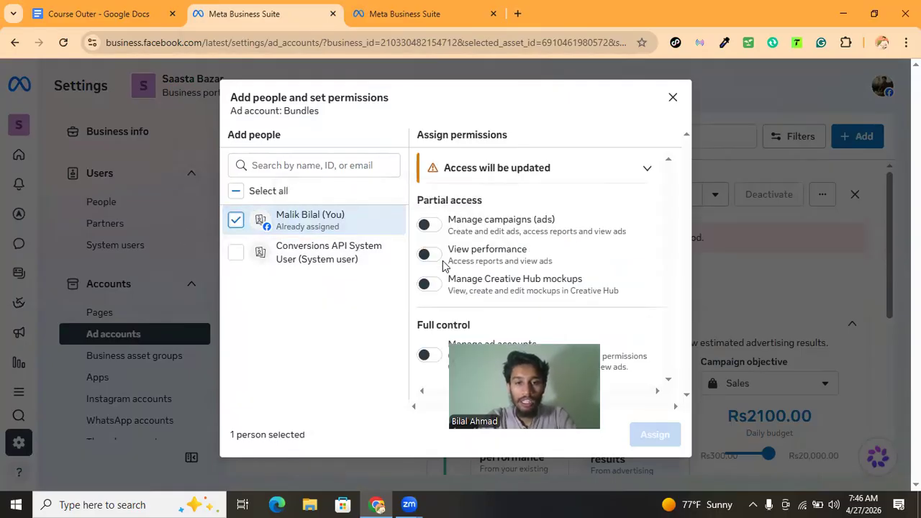
left_click(426, 354)
left_click(660, 439)
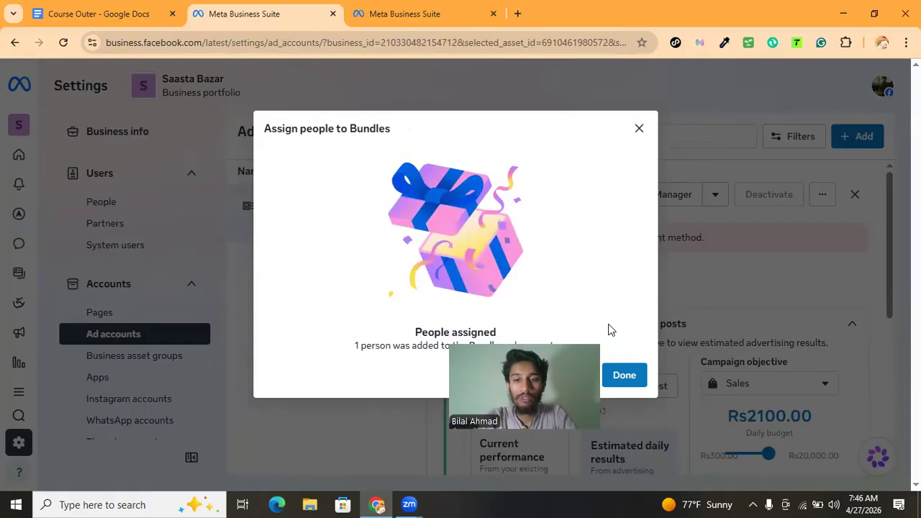
Finish the people assignment, open the partner-sharing options for the Bundles ad account, then close them
left_click(623, 375)
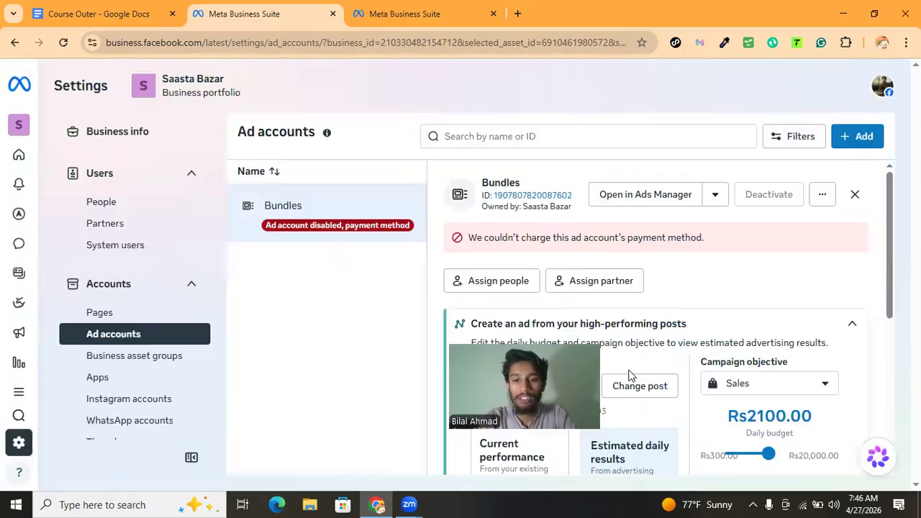
left_click(593, 281)
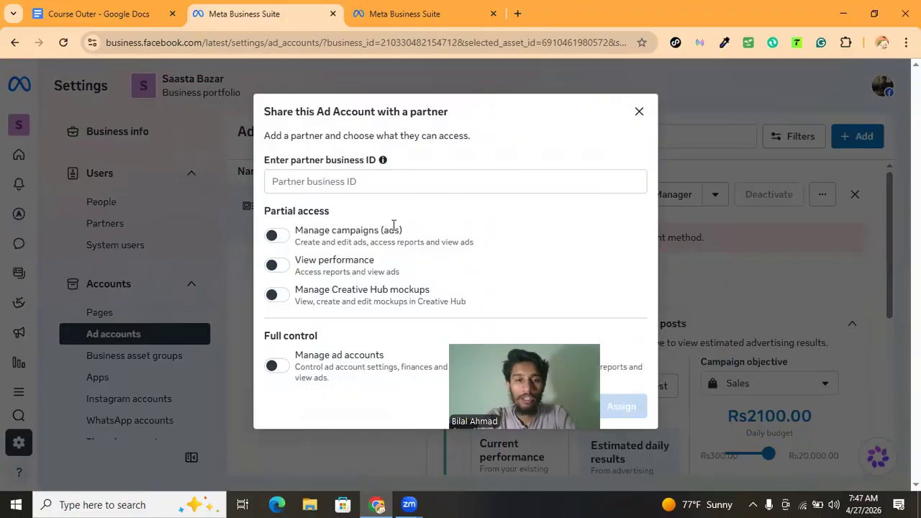
left_click(640, 110)
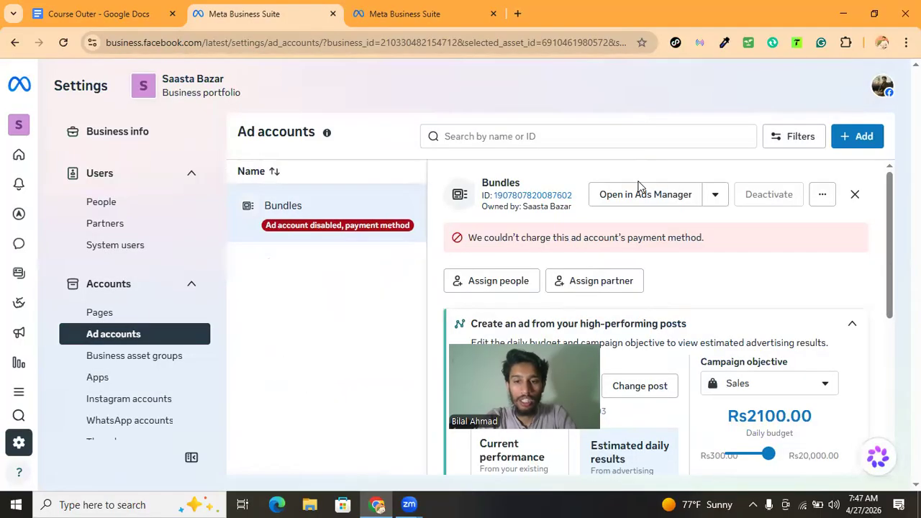
Review the Bundles ad account's assigned people and its Connected assets tab
scroll(638, 189, "down", 5)
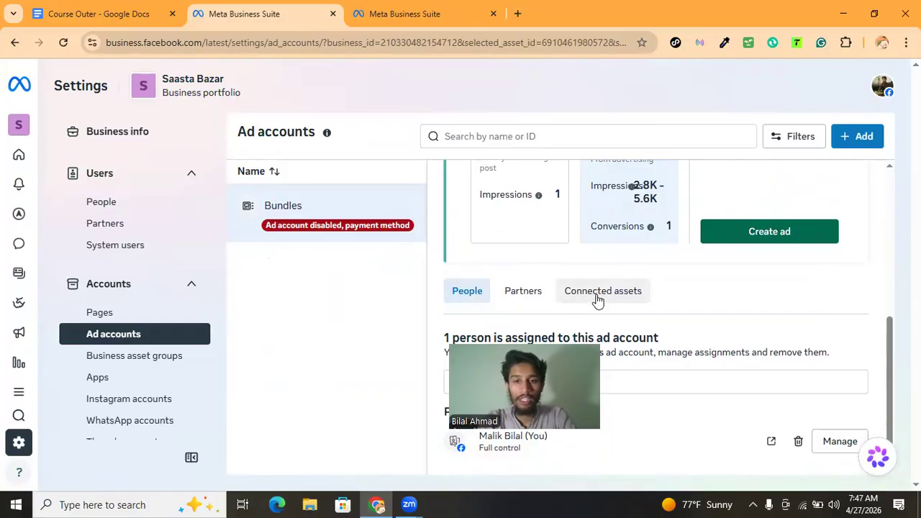
left_click(597, 300)
scroll(651, 399, "down", 1)
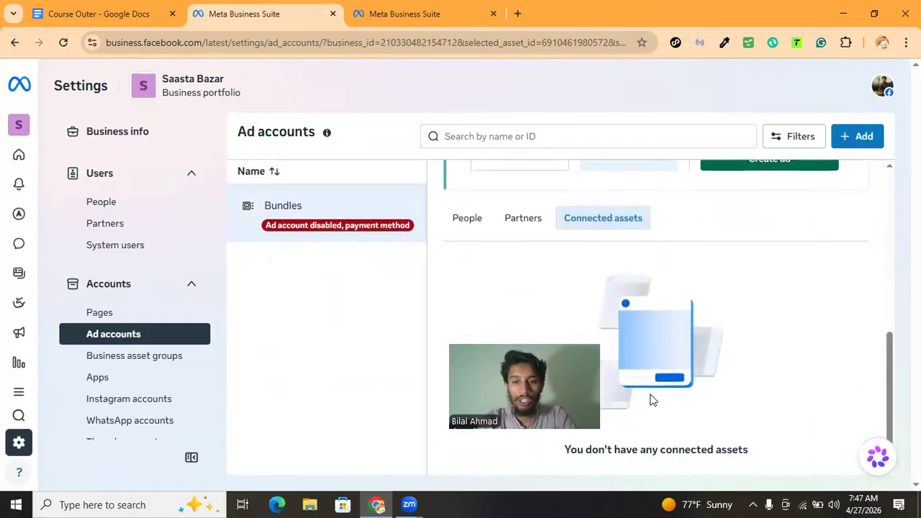
scroll(602, 339, "up", 2)
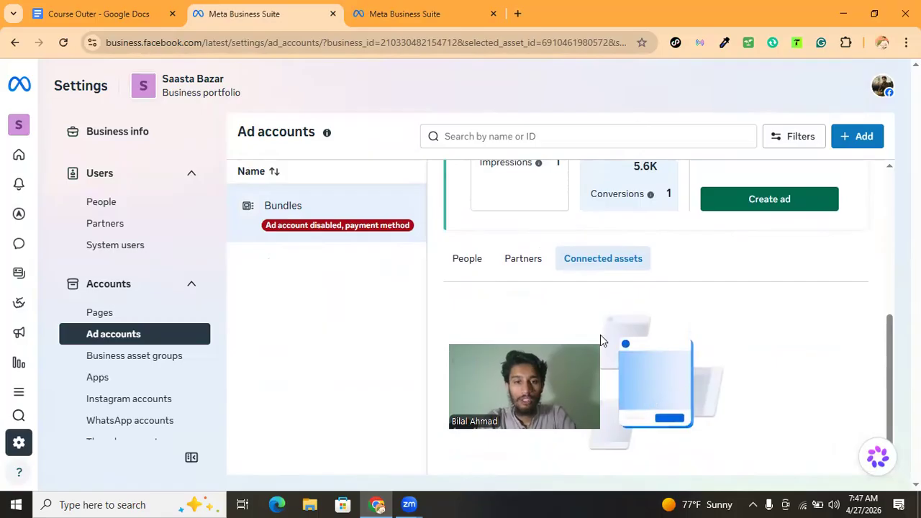
scroll(121, 334, "down", 2)
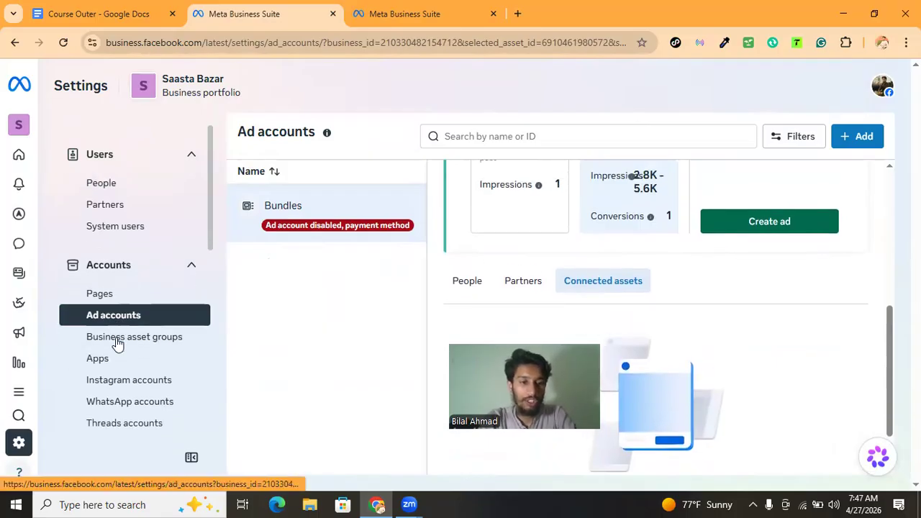
Open the Instagram accounts section and read through the Add an Instagram account dialog
left_click(158, 320)
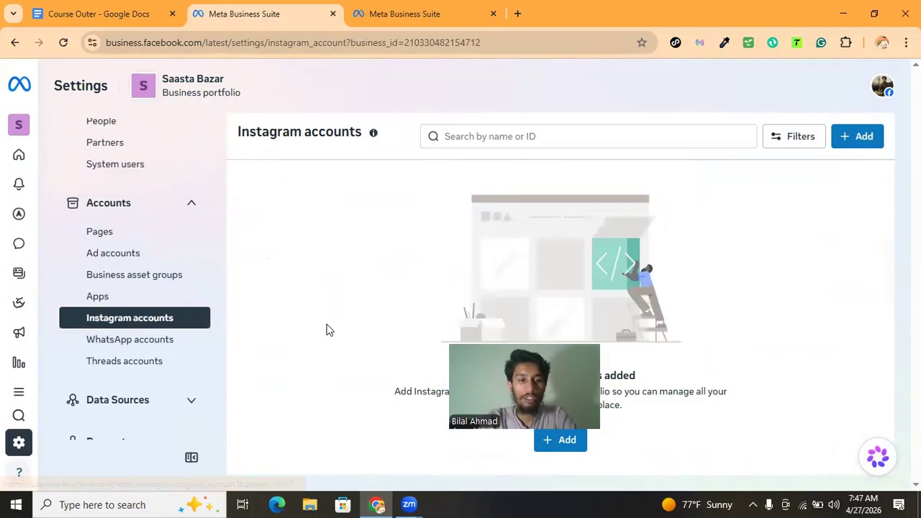
left_click(837, 149)
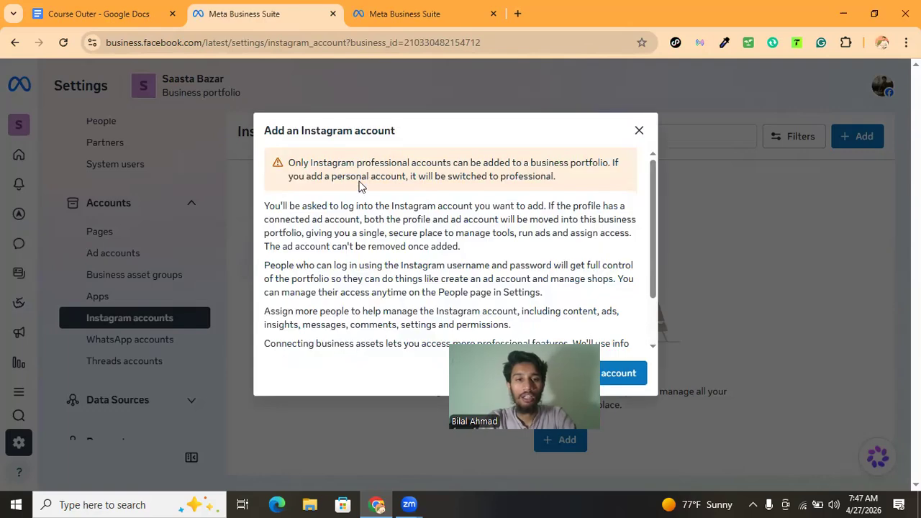
left_click_drag(294, 206, 556, 220)
left_click(554, 220)
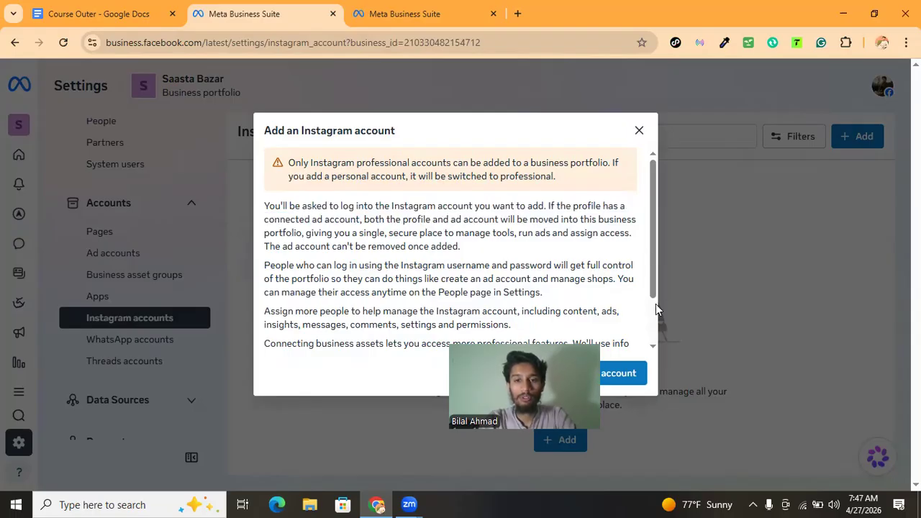
scroll(578, 267, "down", 1)
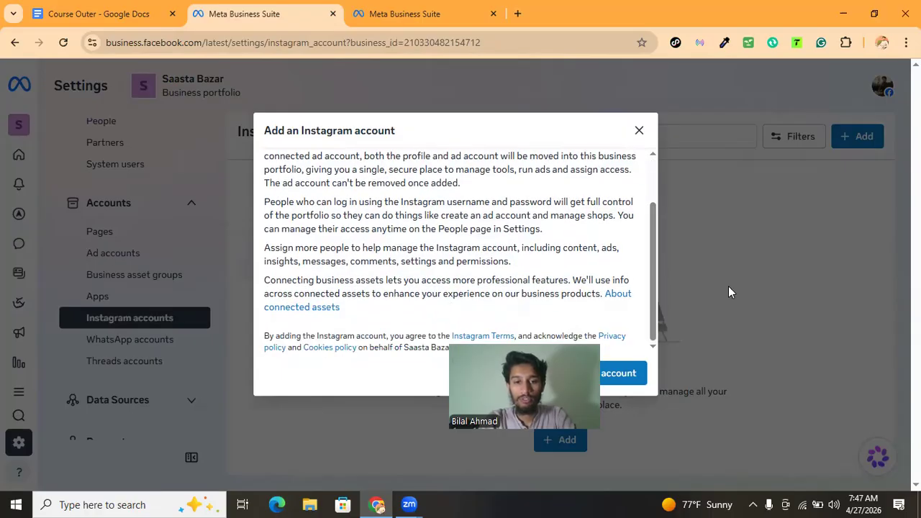
scroll(431, 249, "up", 1)
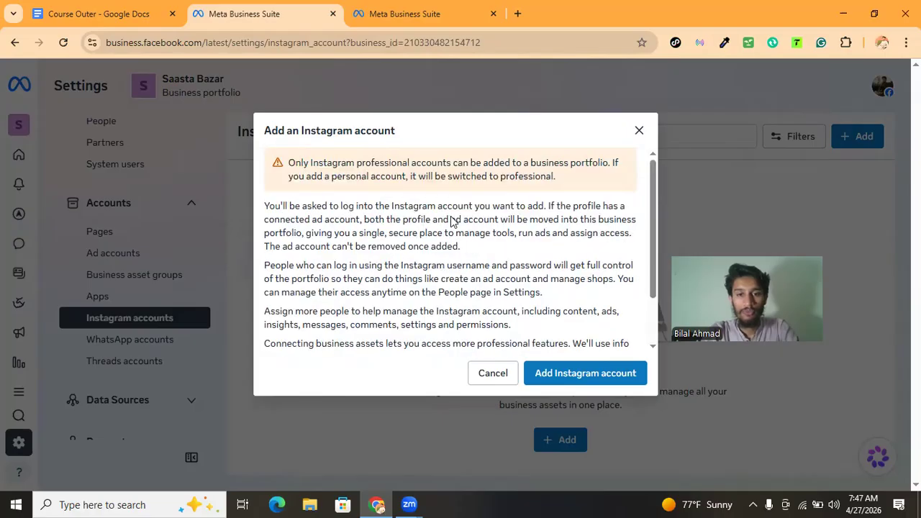
left_click_drag(492, 209, 529, 211)
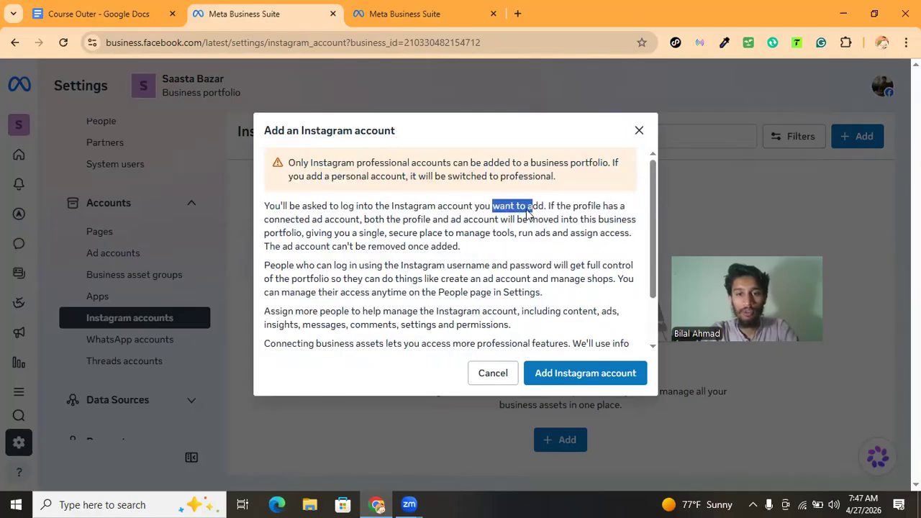
left_click(523, 275)
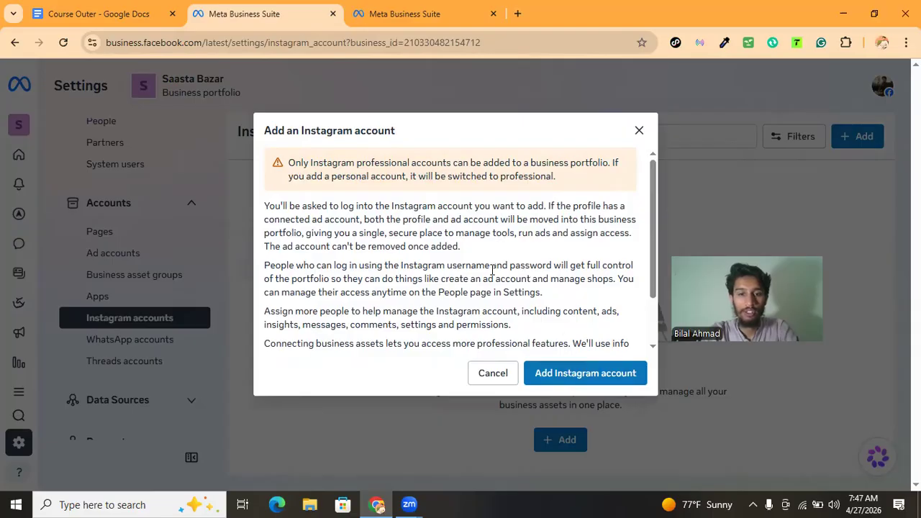
Try to add an Instagram account and close the login pop-up window that opens
left_click(578, 374)
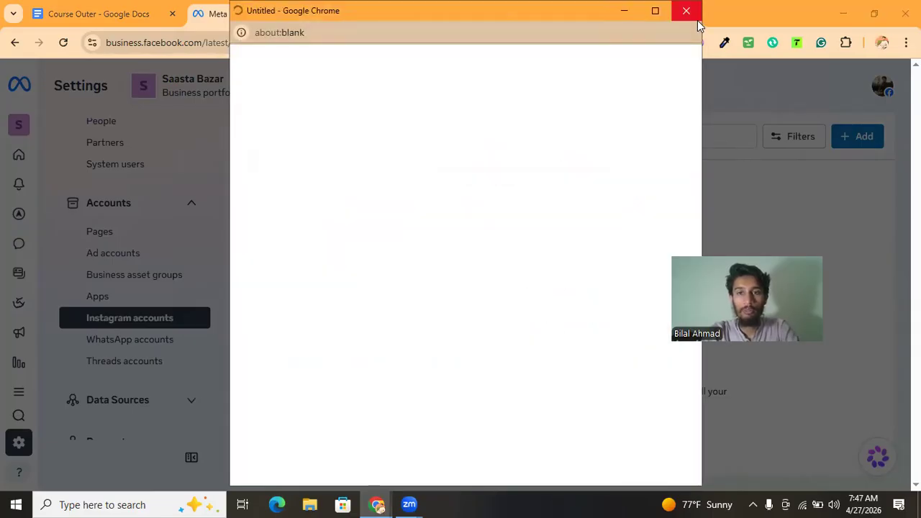
left_click(689, 11)
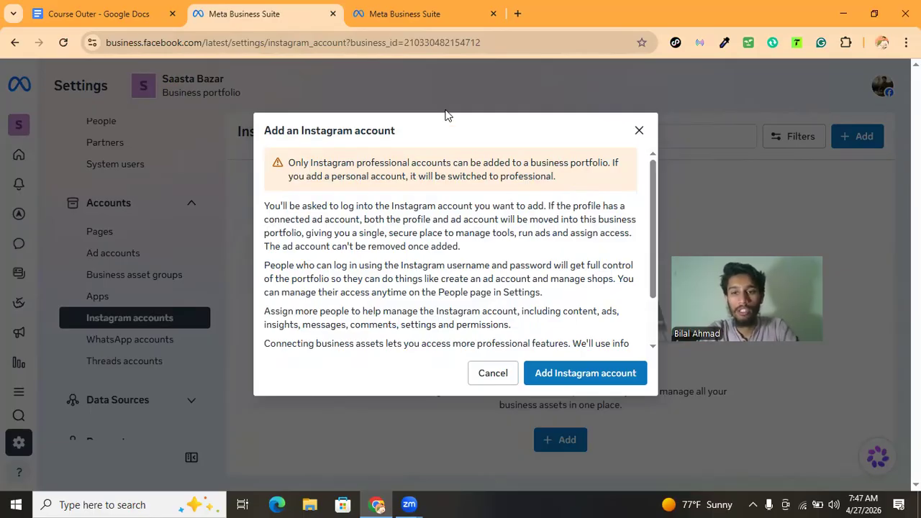
Check the Toplandmart.com page in the other Business Suite tab, then return and cancel the Instagram dialog
left_click(402, 18)
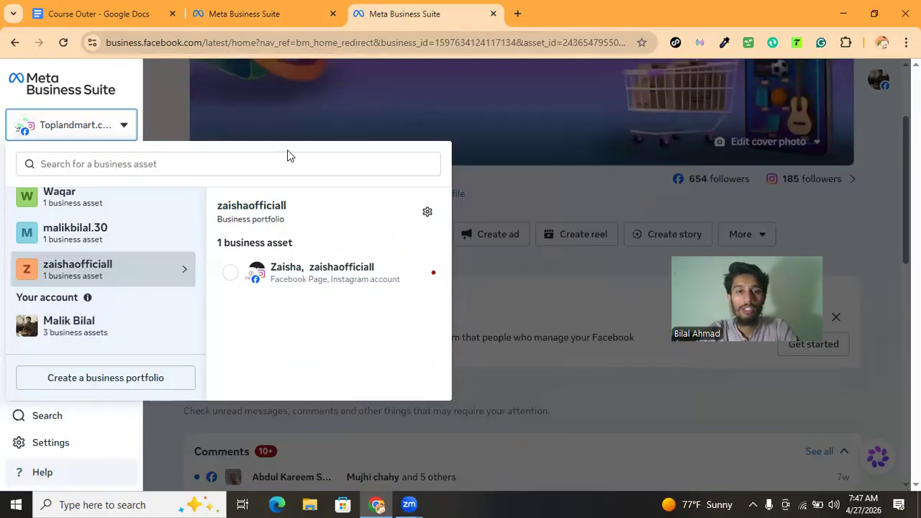
left_click(467, 280)
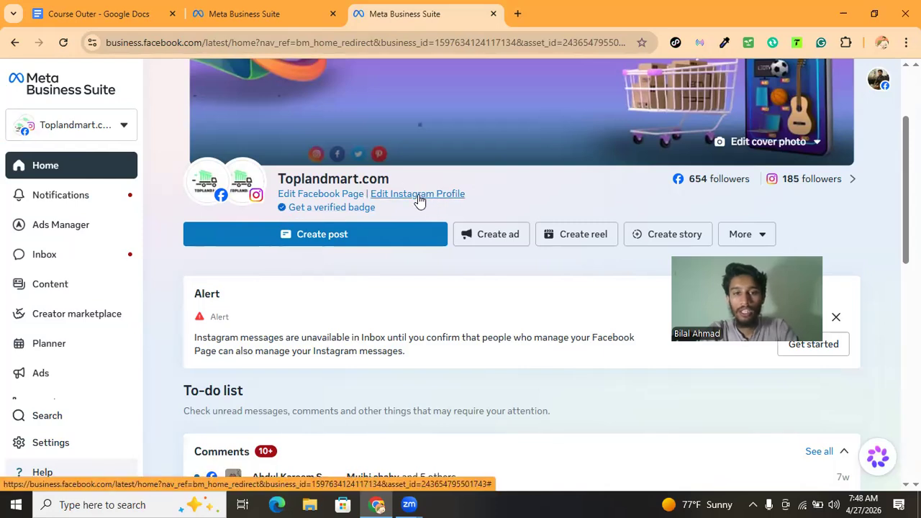
left_click(294, 31)
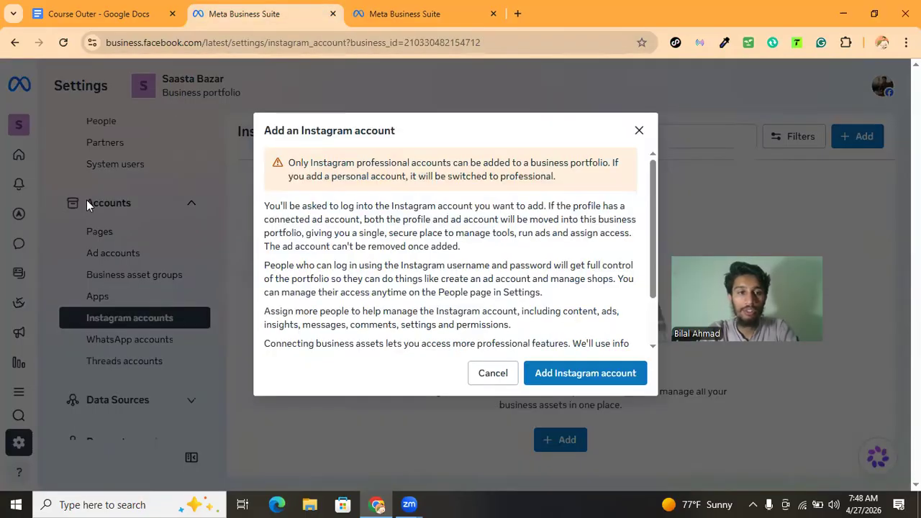
left_click(497, 374)
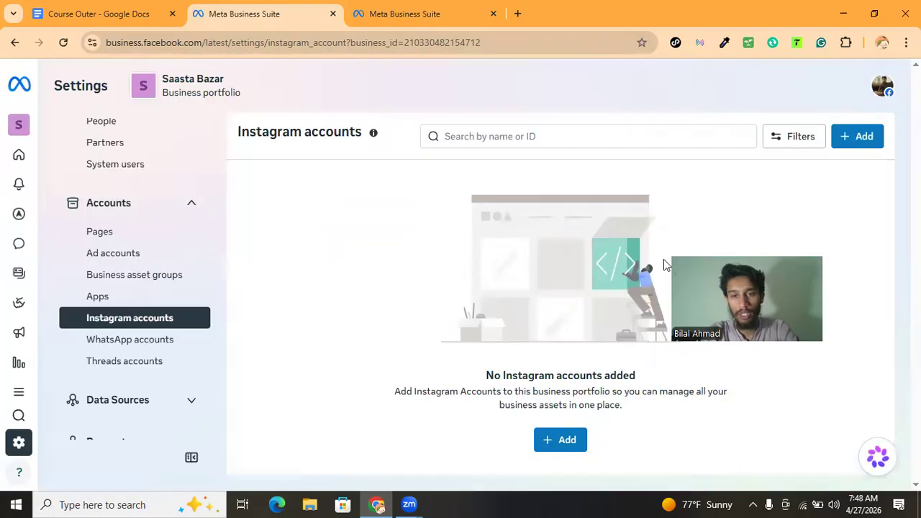
Expand Data Sources and browse the Datasets & pixels and Catalogs sections, viewing the Bundle dataset
scroll(127, 337, "down", 2)
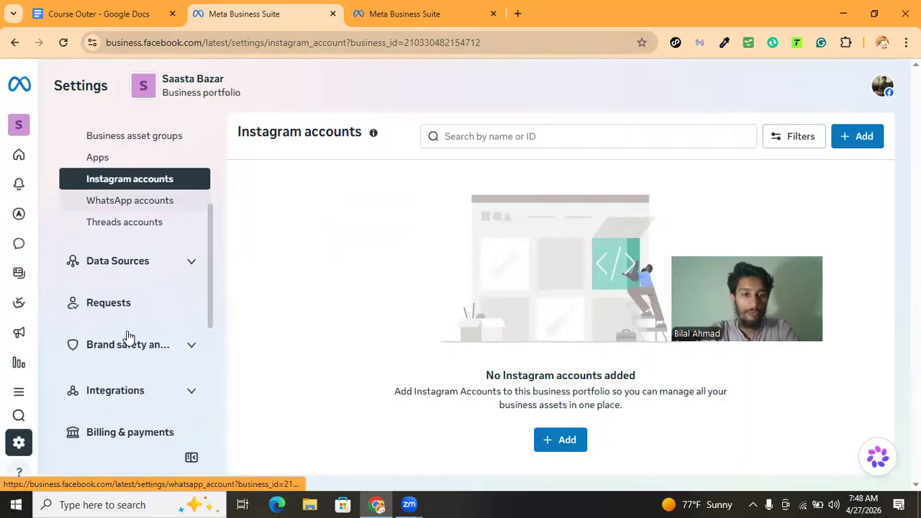
left_click(144, 267)
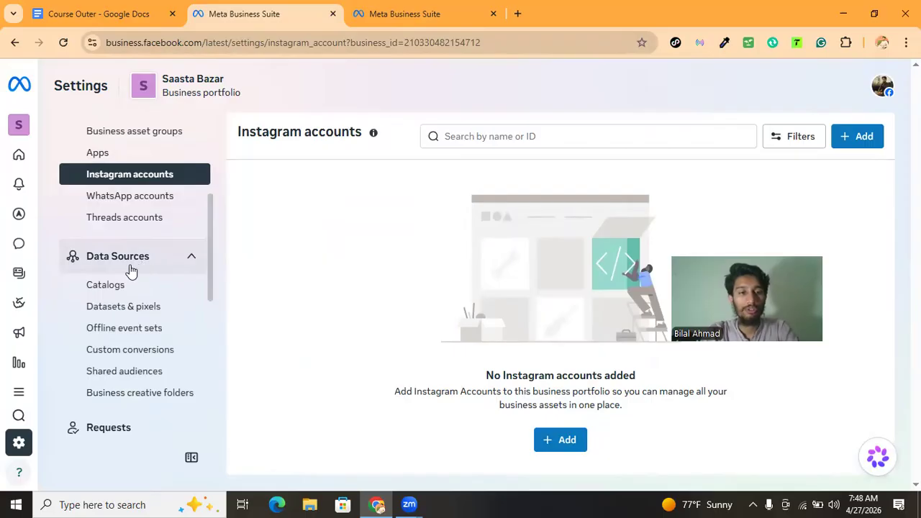
left_click(127, 310)
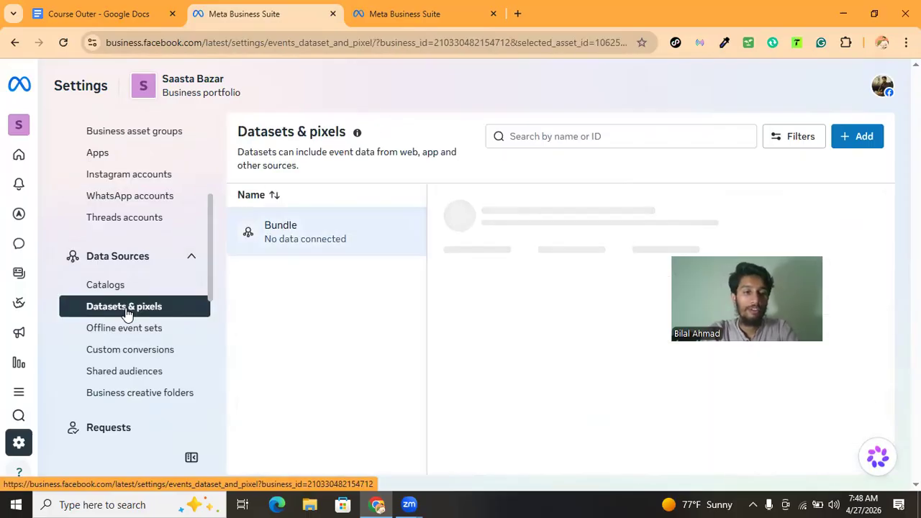
left_click(118, 285)
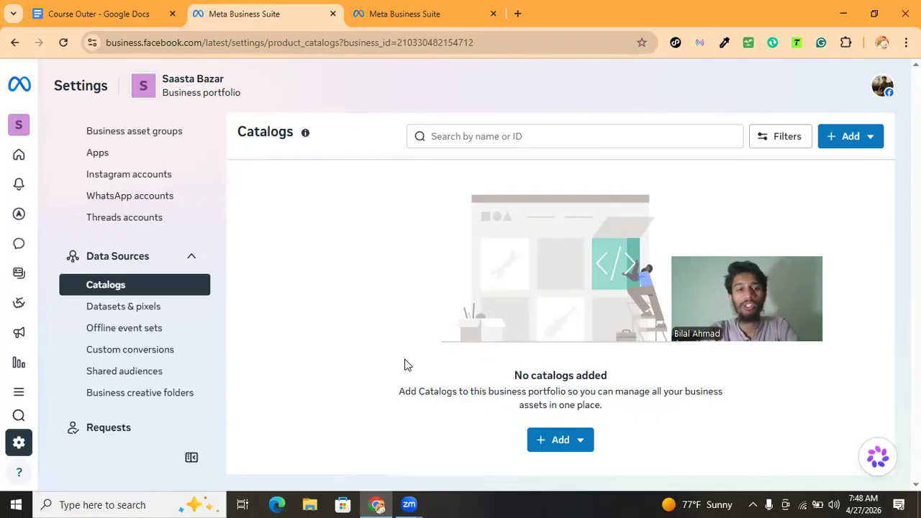
left_click(145, 314)
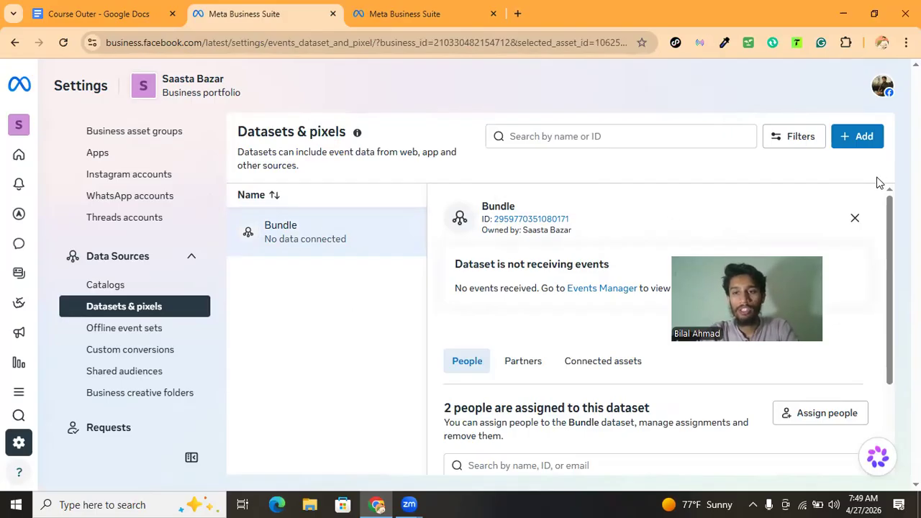
left_click(856, 220)
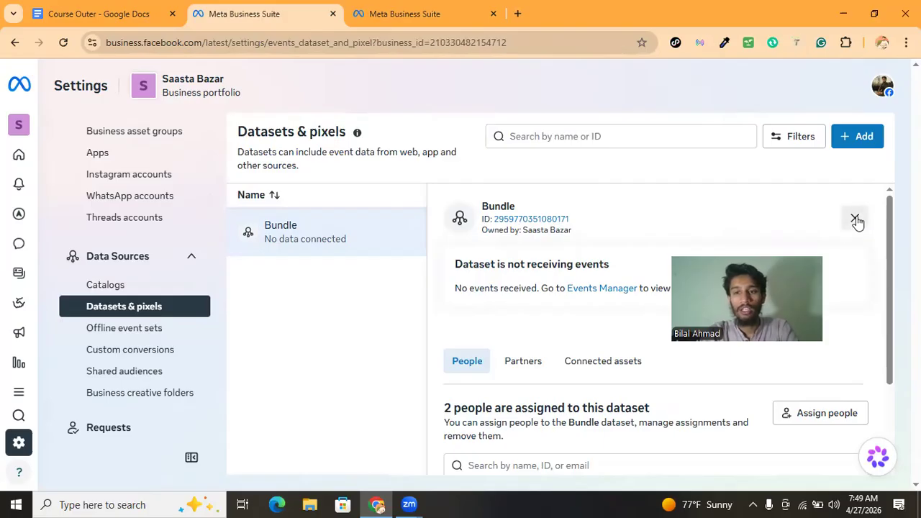
Create a new dataset named with the user's first name, leaving categories unselected, then reopen the Bundle dataset
left_click(860, 148)
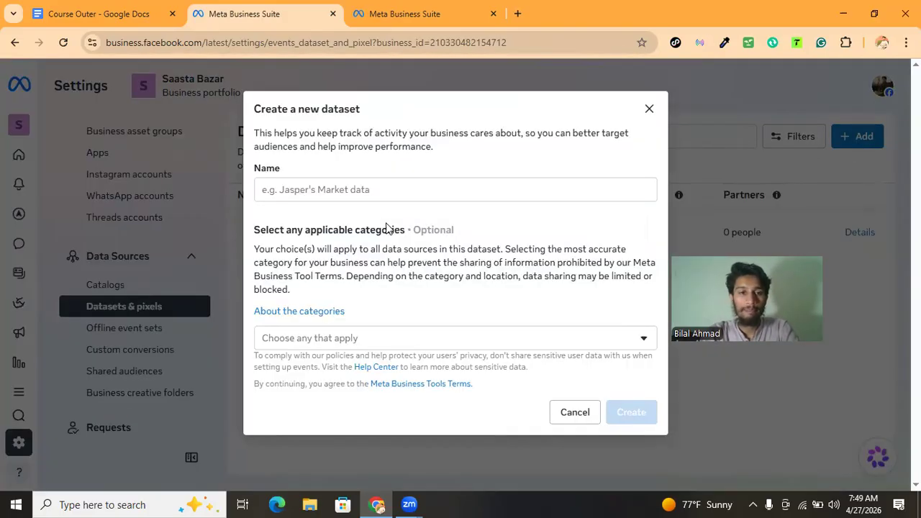
left_click(330, 185)
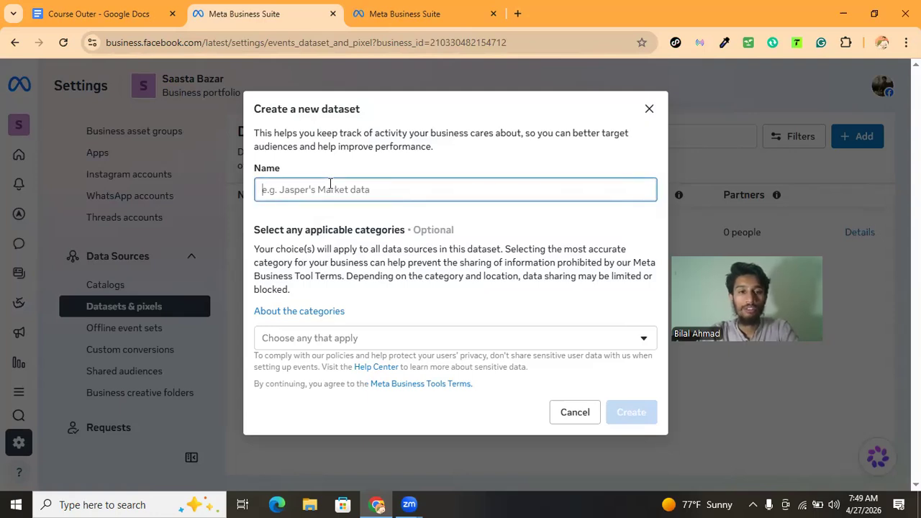
type("bilal")
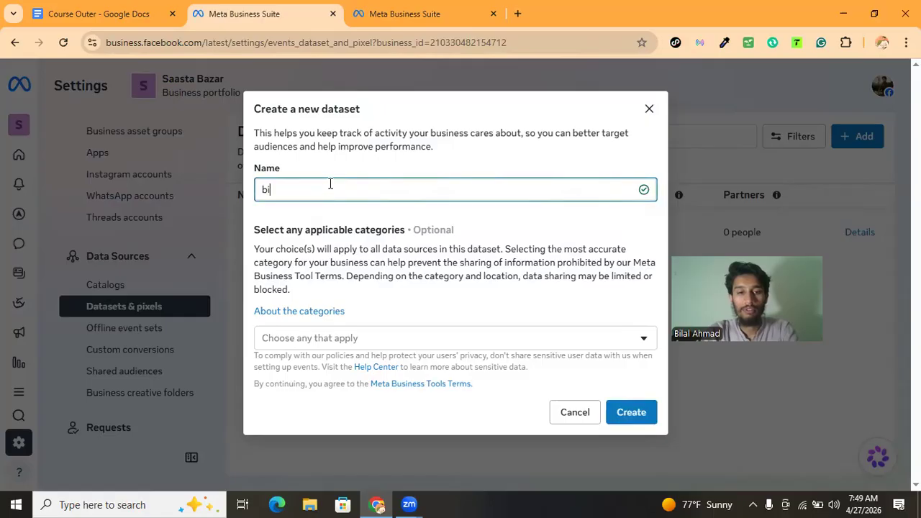
left_click(375, 347)
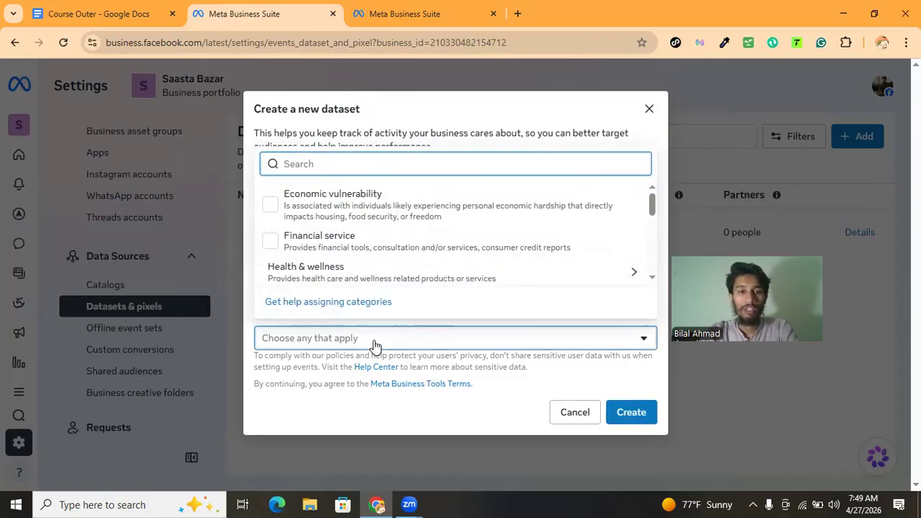
scroll(365, 229, "down", 5)
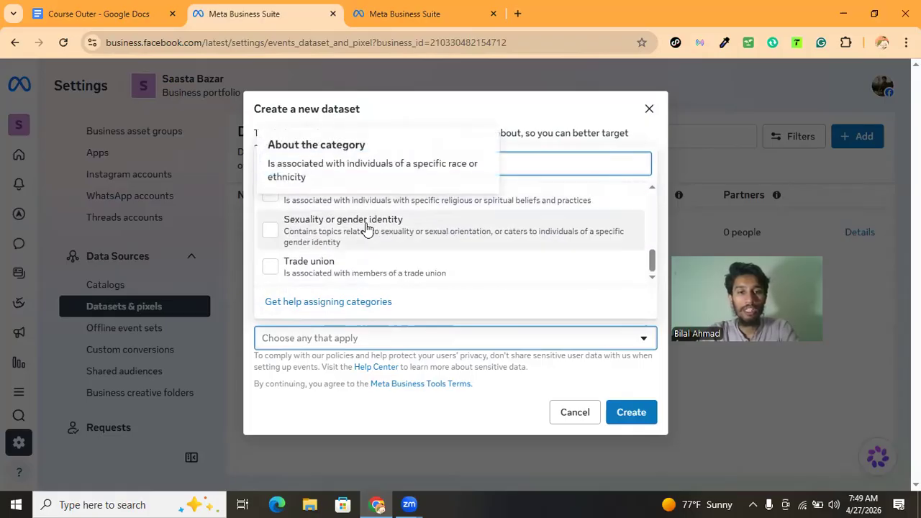
scroll(365, 229, "up", 5)
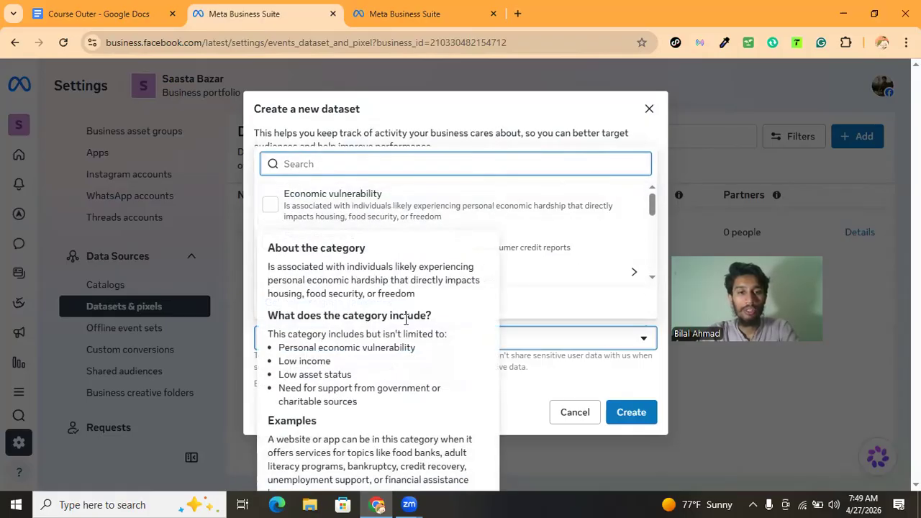
left_click(579, 336)
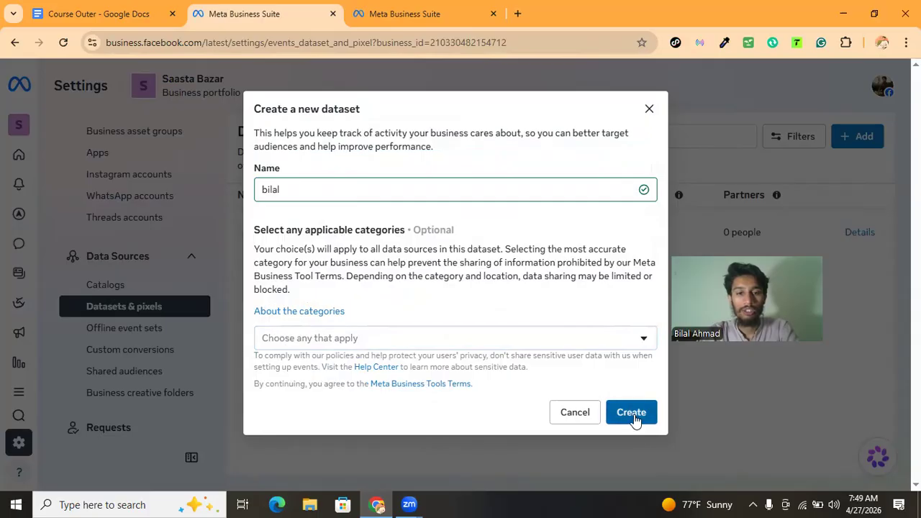
left_click(568, 413)
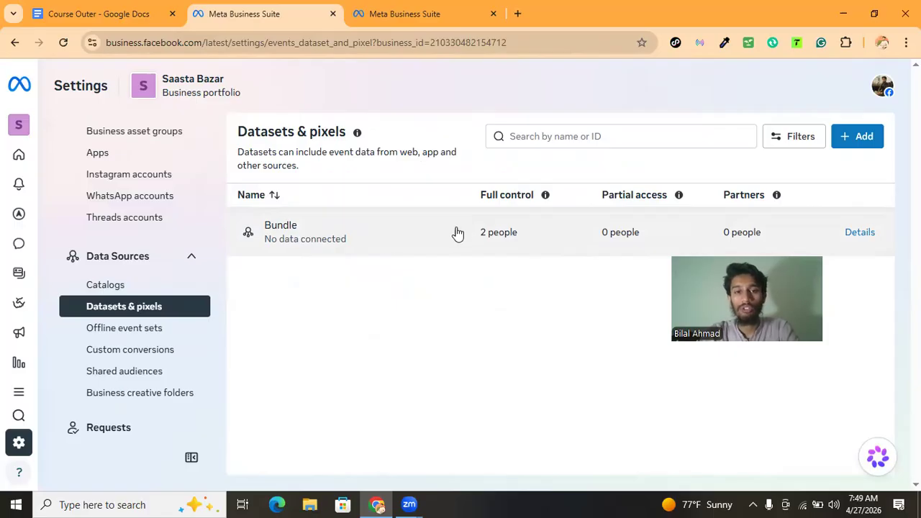
left_click(390, 237)
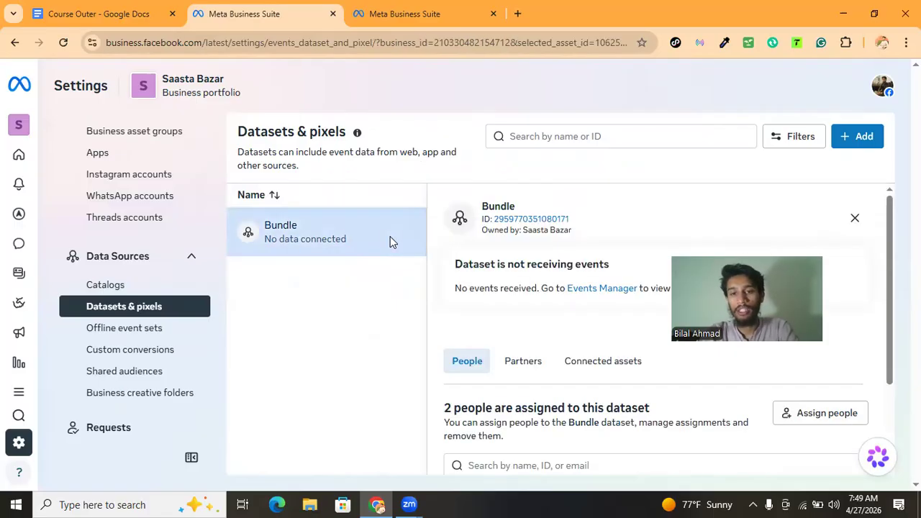
Remove the Conversions API System User's access to the Bundle dataset
scroll(546, 295, "down", 2)
scroll(546, 294, "up", 2)
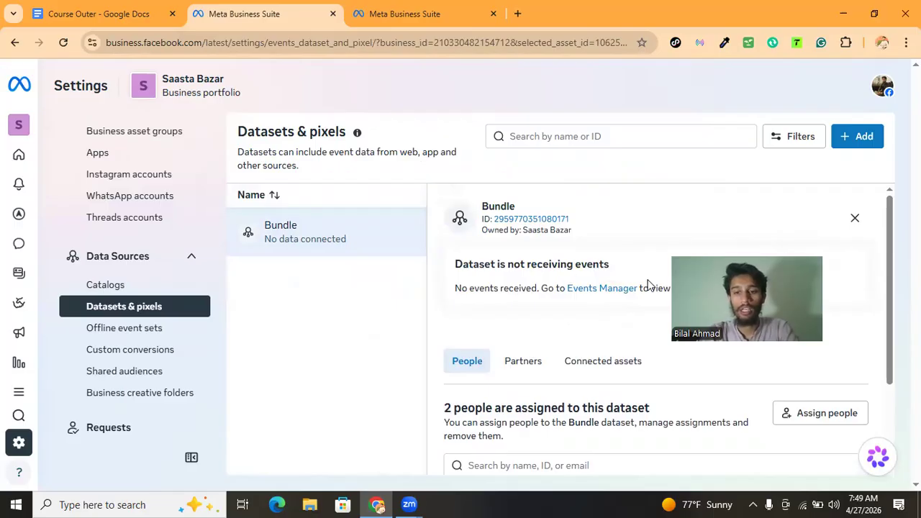
scroll(570, 349, "down", 2)
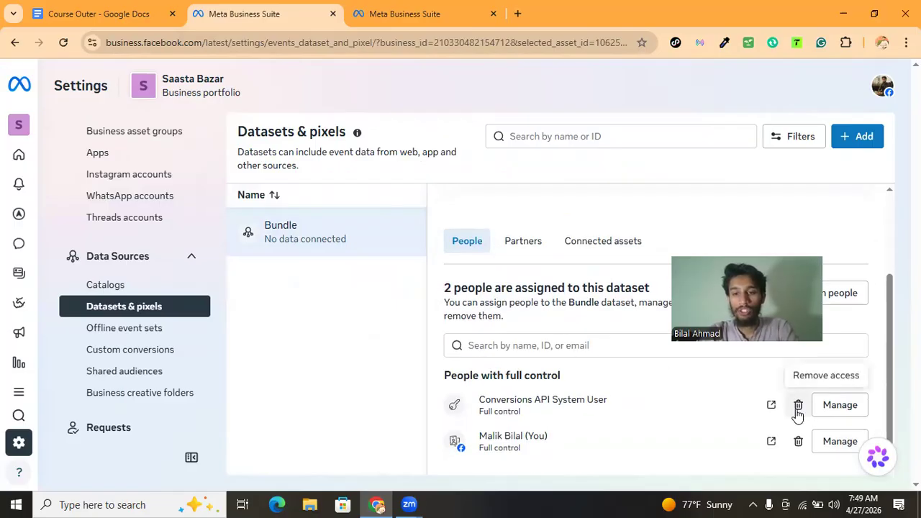
left_click(798, 405)
left_click(624, 254)
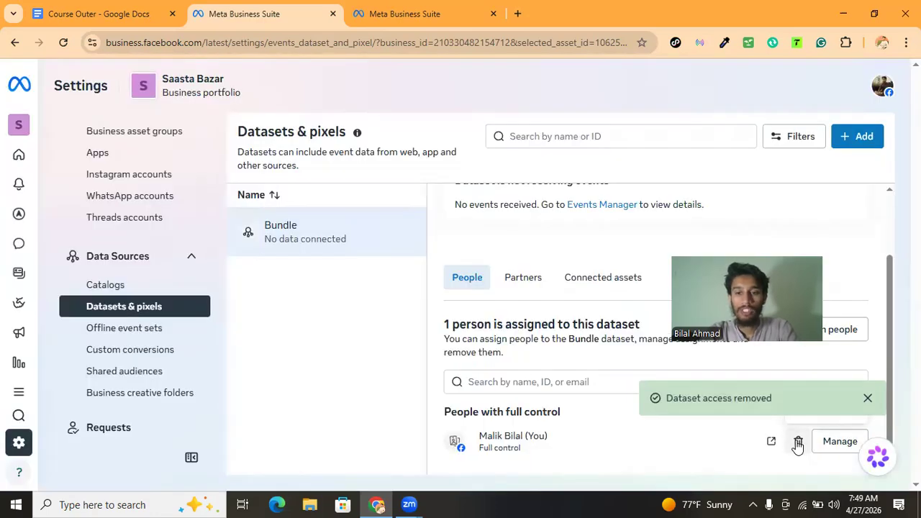
Try to remove your own access to the Bundle dataset, then cancel the dialog
left_click(798, 442)
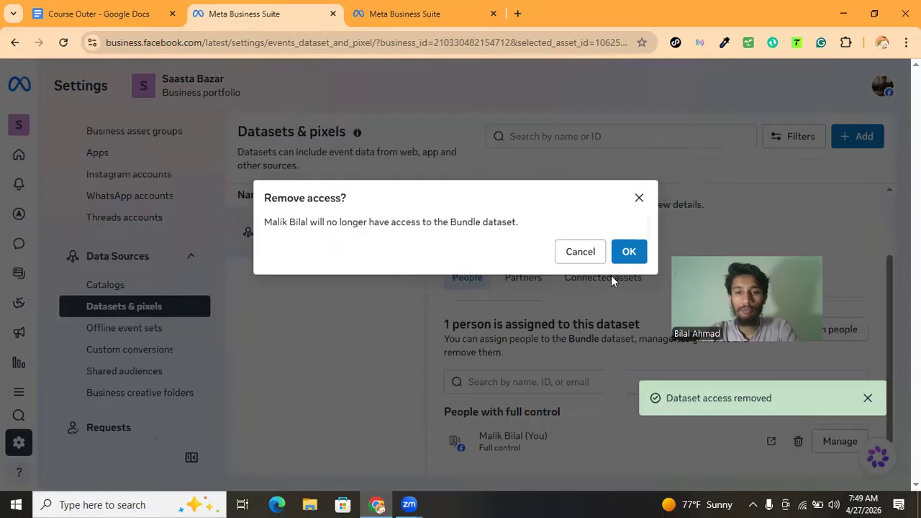
left_click(628, 252)
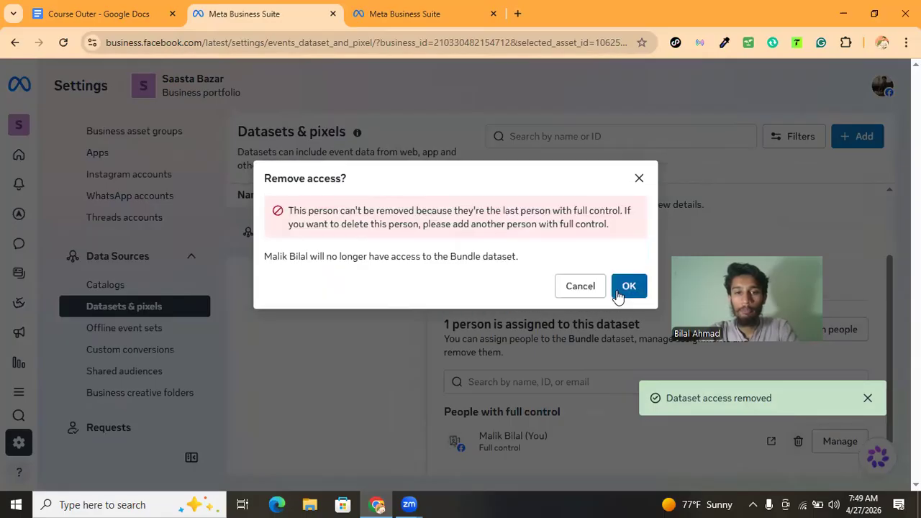
left_click(578, 287)
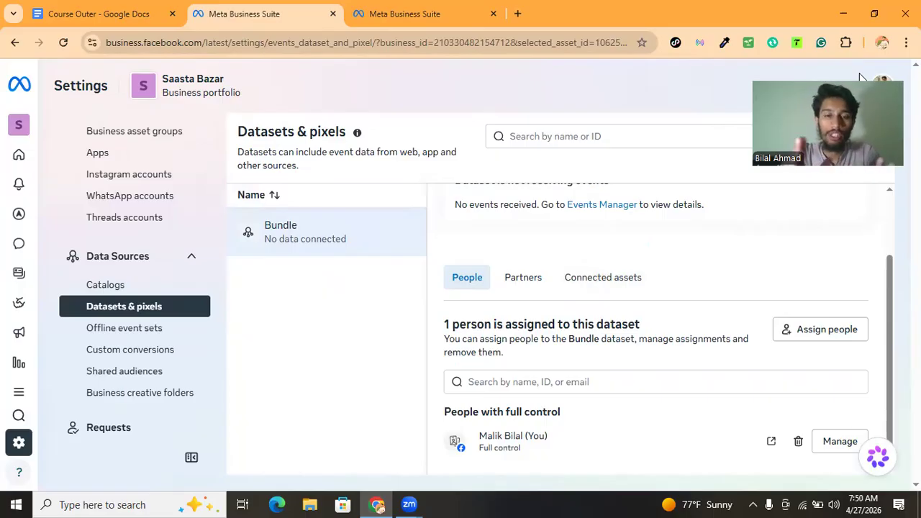
Disconnect the Bundles ad account from the Bundle dataset under its connected assets
left_click(588, 288)
scroll(590, 292, "down", 1)
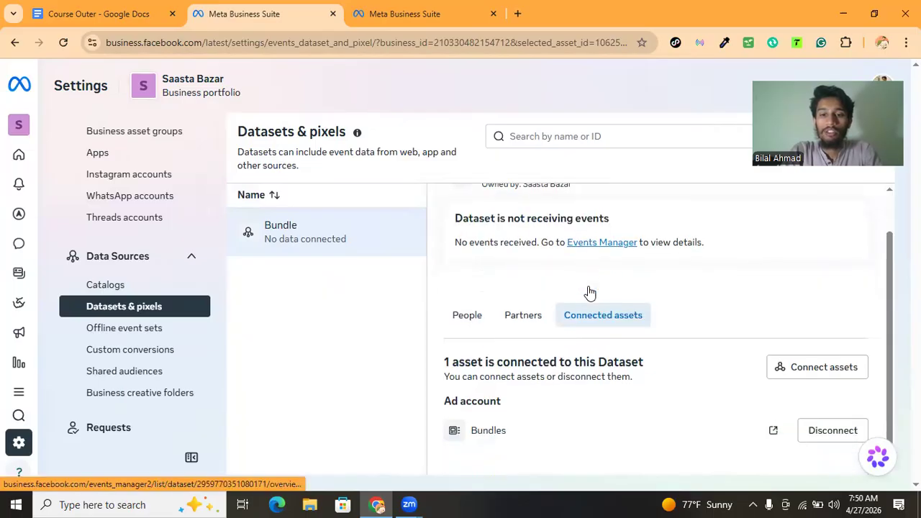
left_click(812, 434)
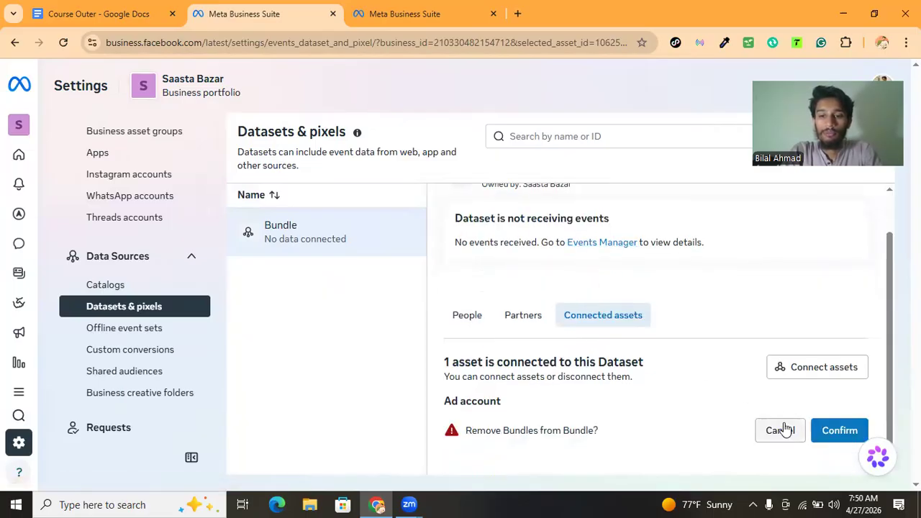
left_click(830, 432)
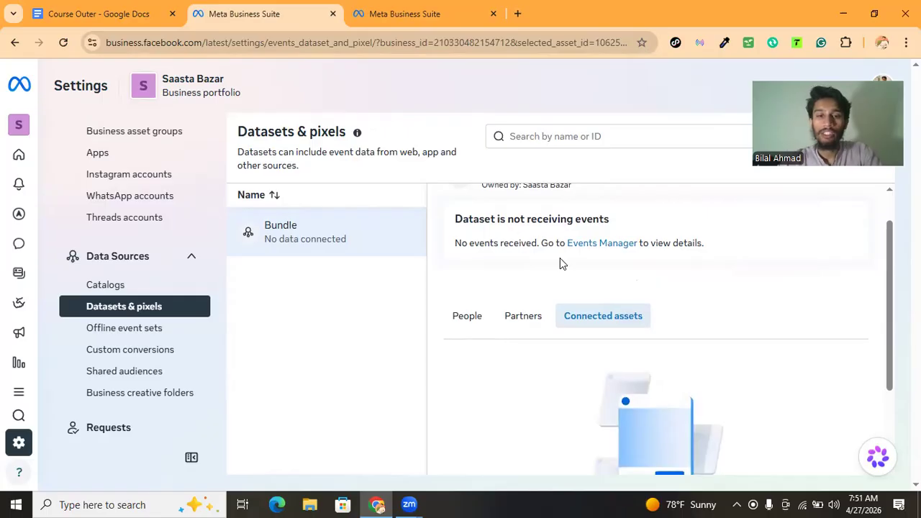
Assign yourself to the Bundle dataset again with full control
scroll(561, 262, "up", 1)
left_click(481, 357)
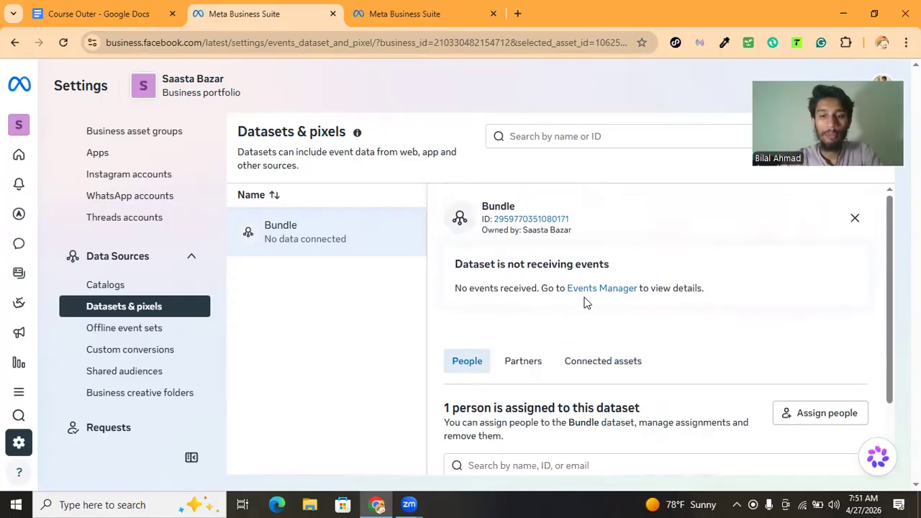
scroll(585, 303, "down", 2)
left_click(784, 331)
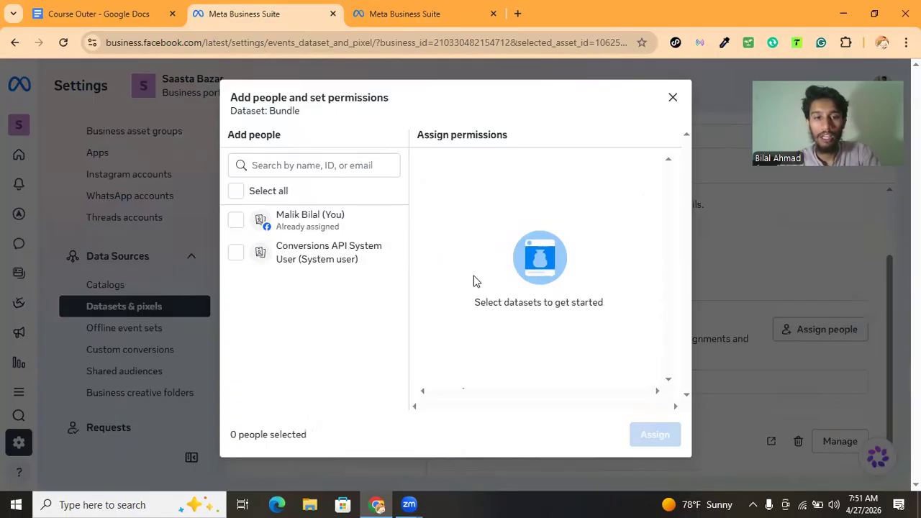
left_click(290, 214)
left_click(427, 310)
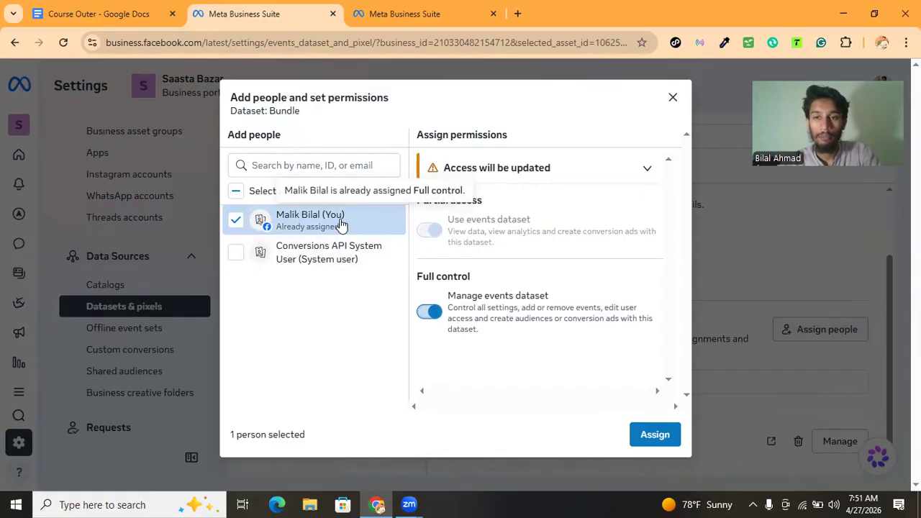
left_click(651, 434)
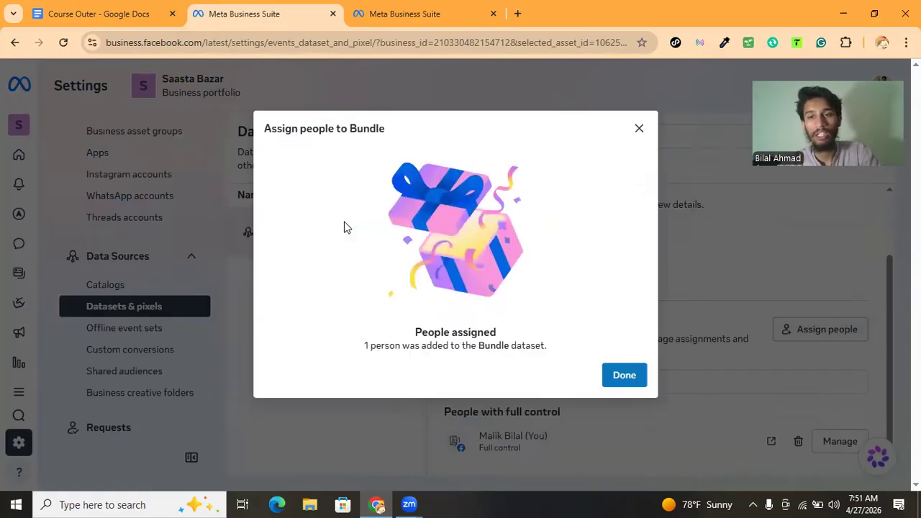
left_click(613, 368)
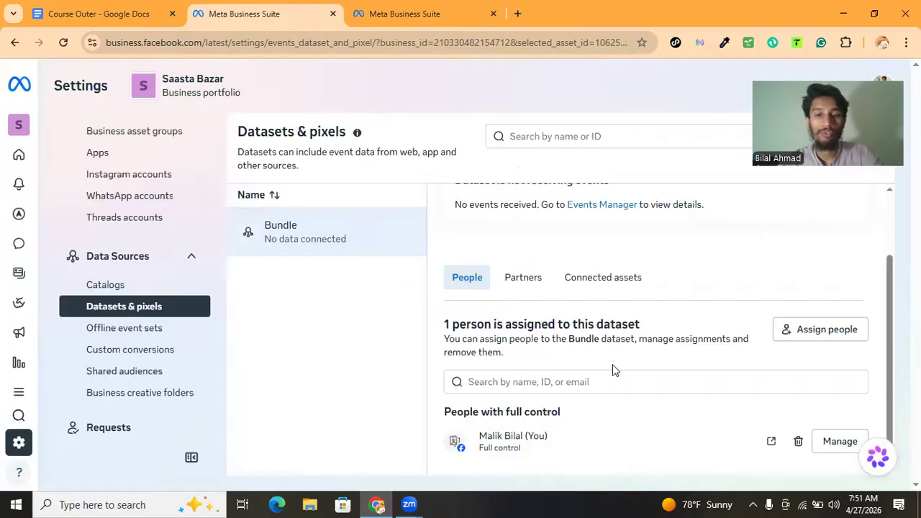
Review the Bundle dataset's Partners and Connected assets sections
left_click(524, 278)
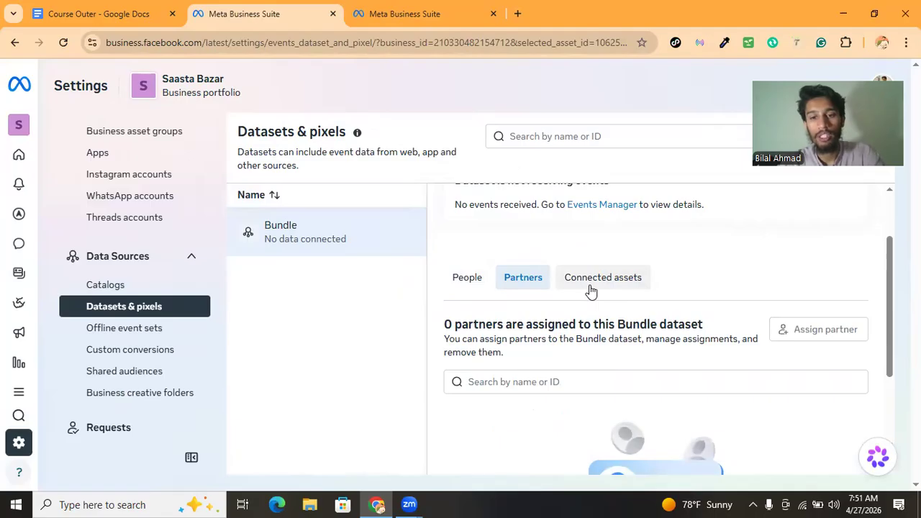
left_click(590, 286)
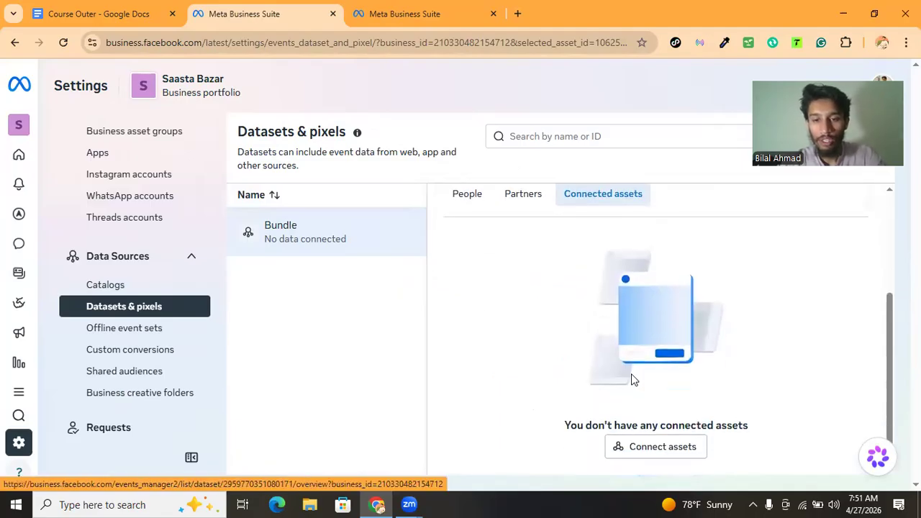
scroll(612, 344, "up", 3)
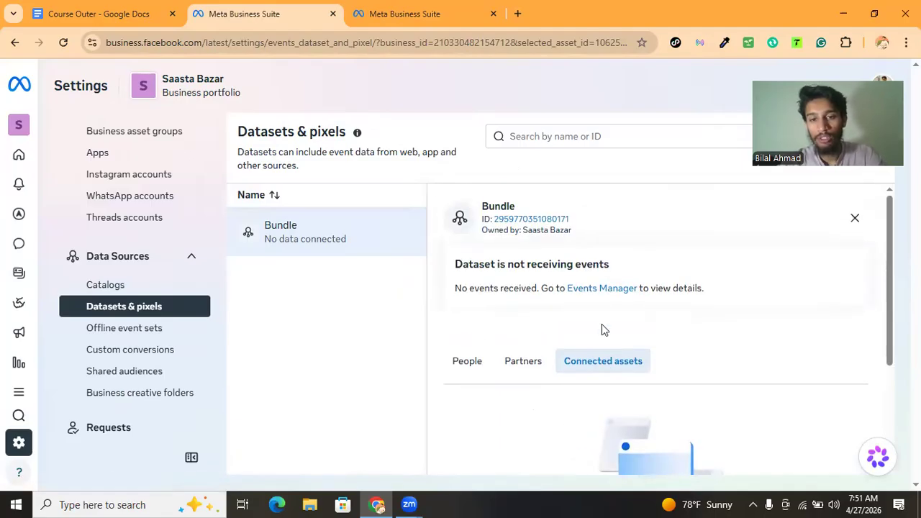
scroll(620, 371, "down", 3)
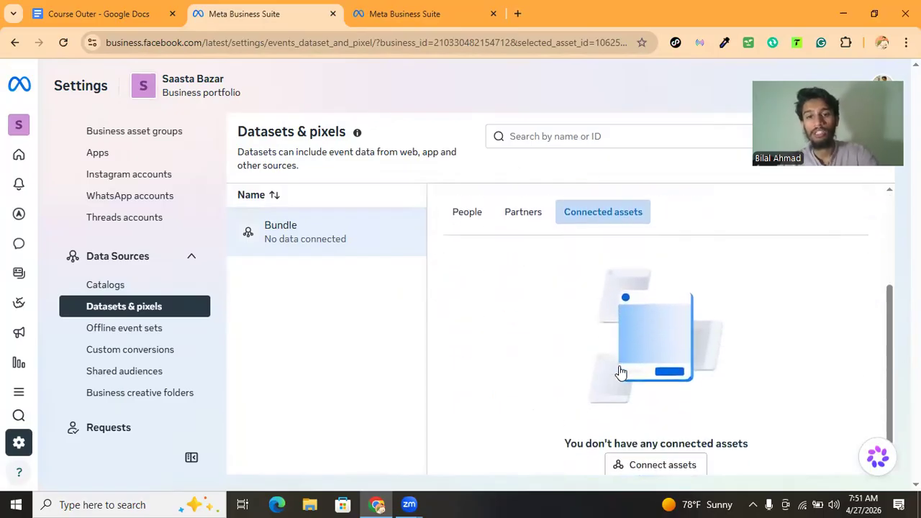
scroll(619, 365, "up", 2)
scroll(619, 366, "down", 2)
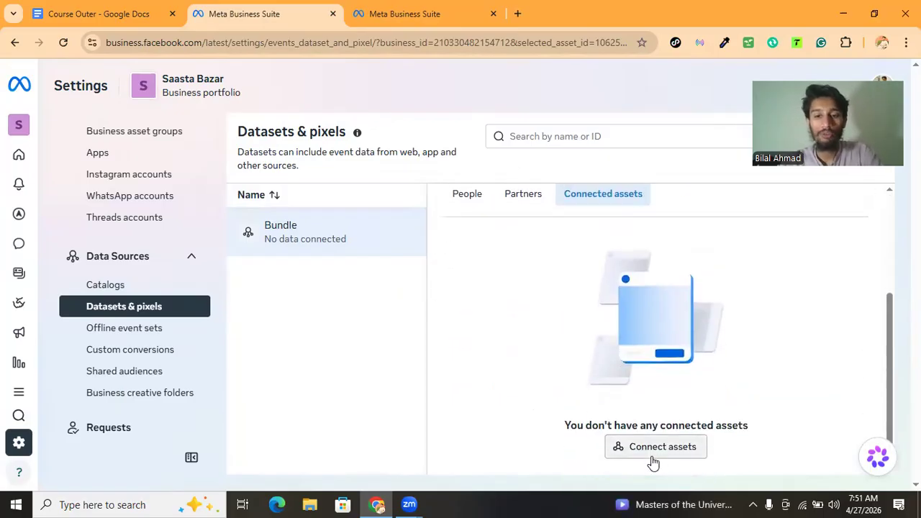
Connect the Bundles ad account to the Bundle dataset as another business asset
left_click(650, 453)
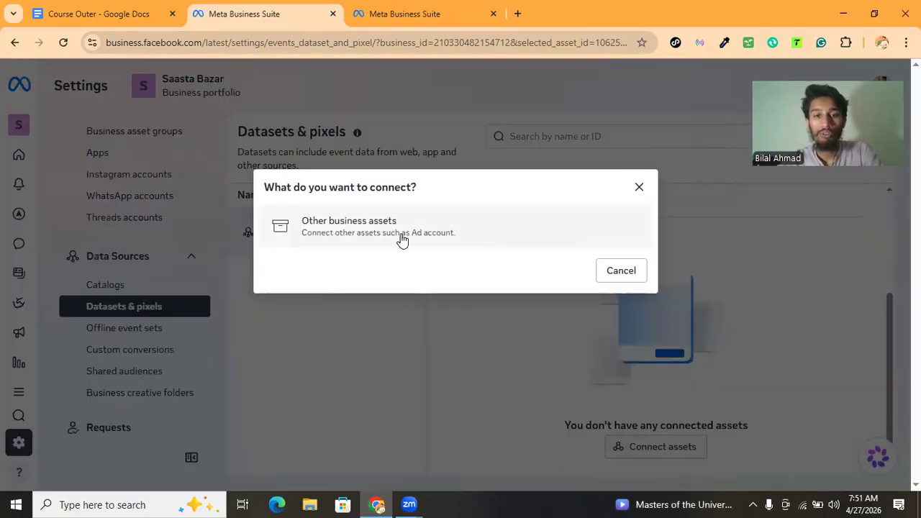
left_click(381, 228)
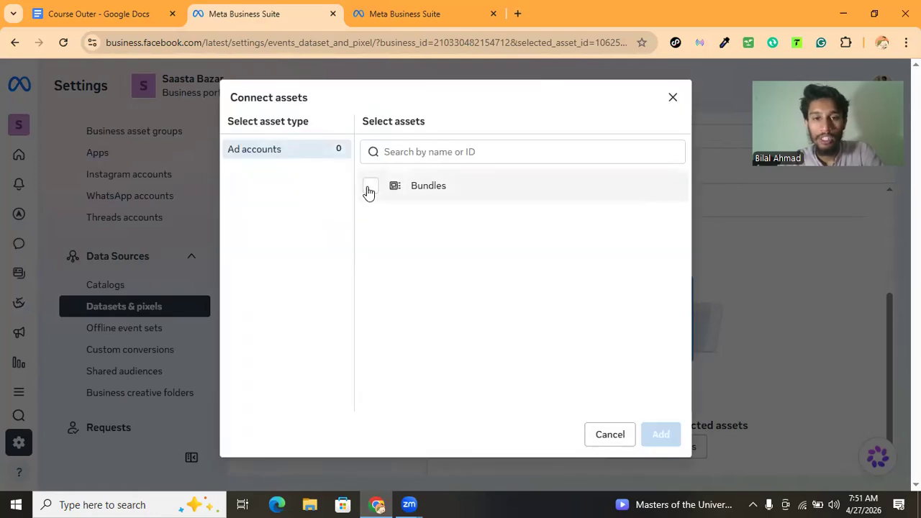
left_click(369, 189)
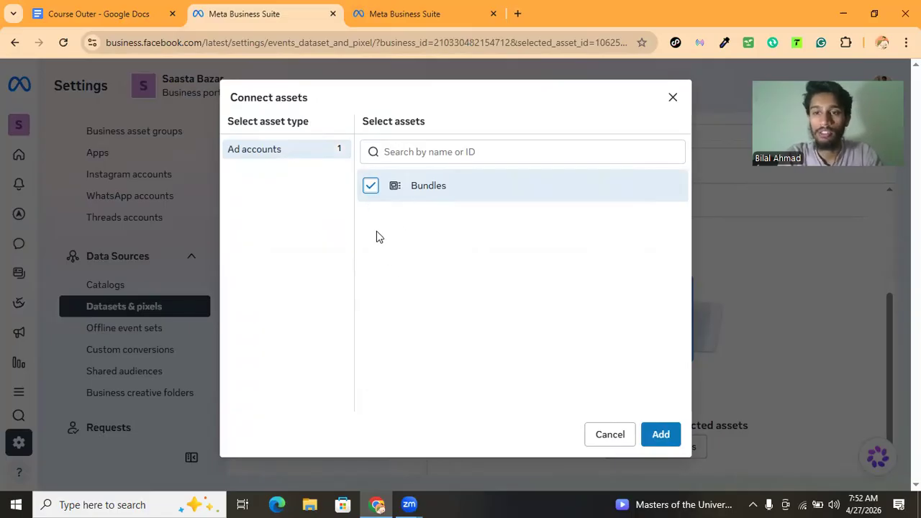
left_click(659, 434)
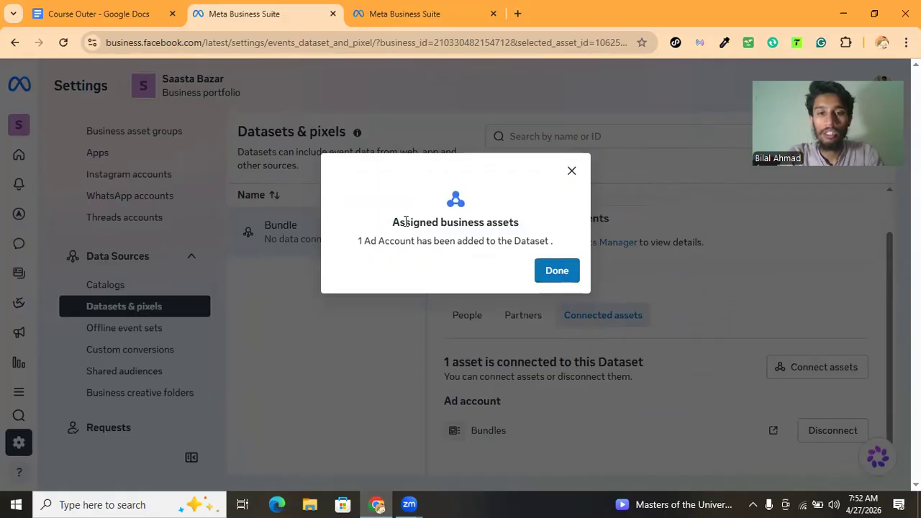
left_click_drag(405, 222, 518, 218)
left_click_drag(390, 240, 533, 245)
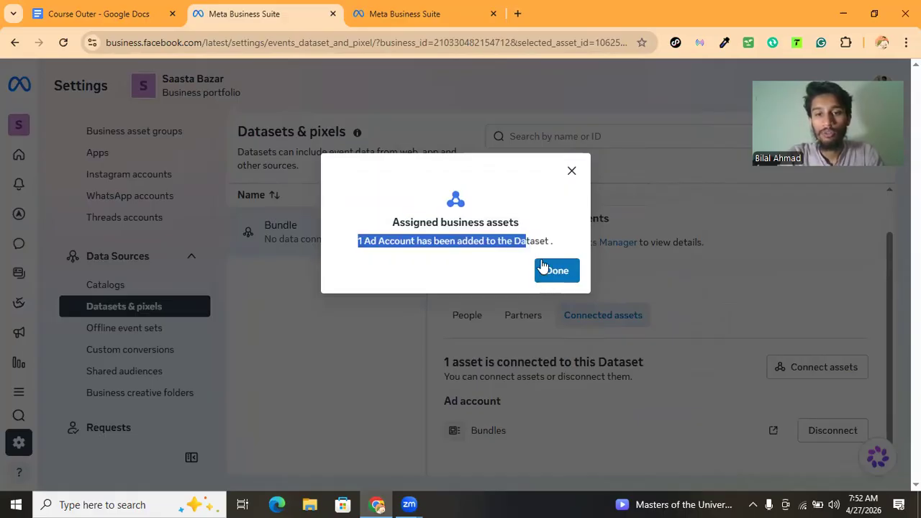
left_click(554, 270)
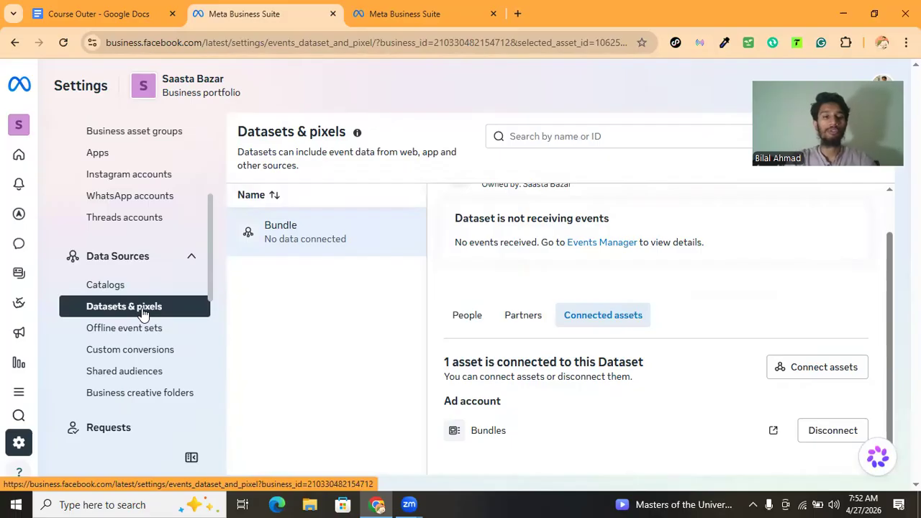
Browse Offline event sets and Custom conversions, viewing the options for adding a custom conversion
scroll(143, 313, "down", 1)
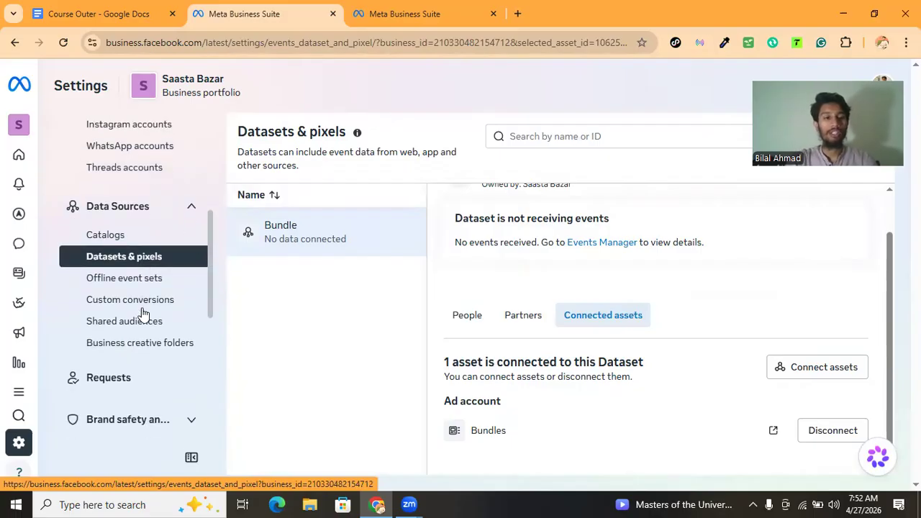
left_click(152, 302)
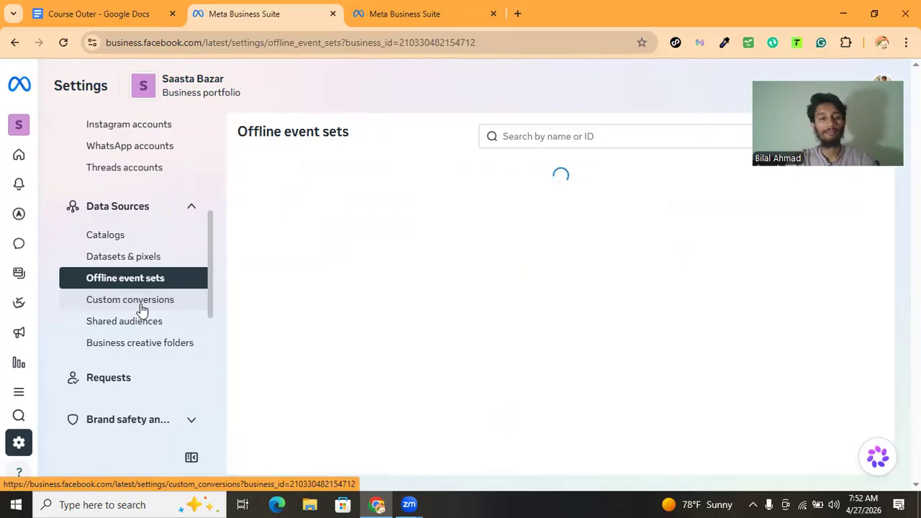
left_click(142, 300)
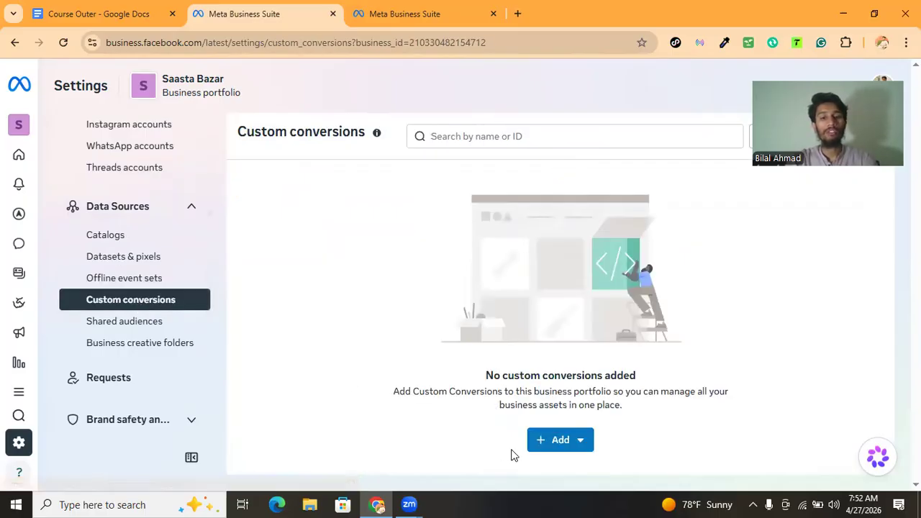
left_click(545, 442)
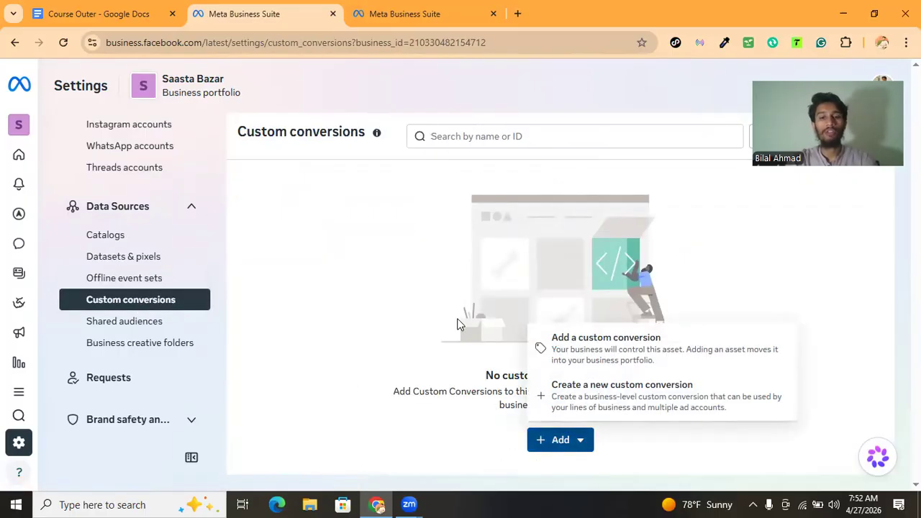
left_click(375, 288)
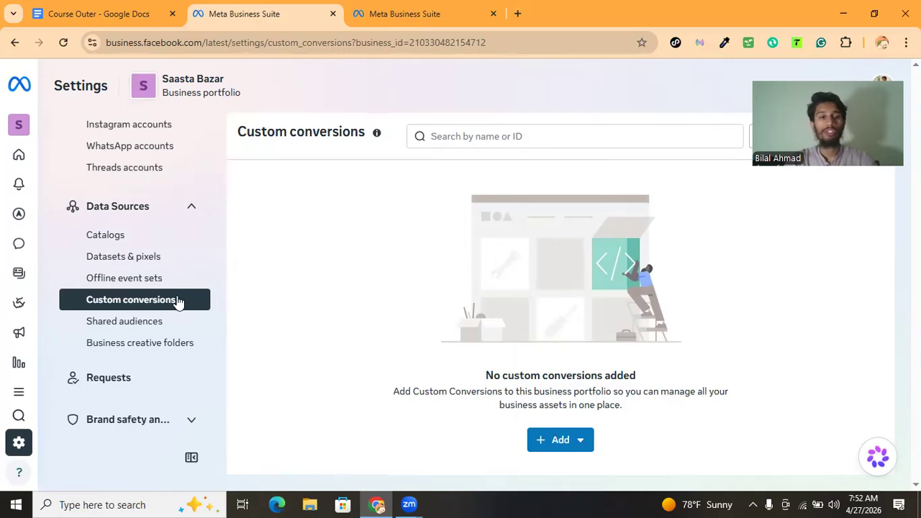
Open the Domains settings under Brand safety and suitability and start creating a new domain
scroll(144, 301, "down", 3)
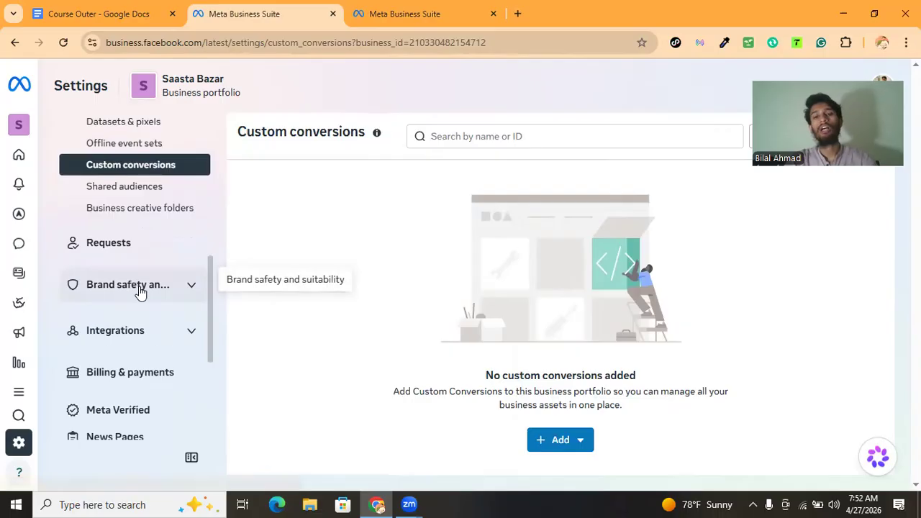
left_click(141, 292)
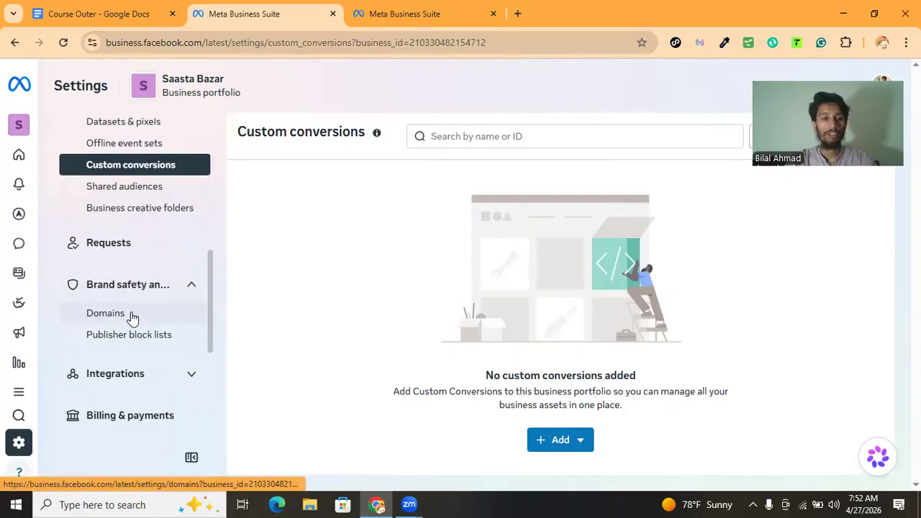
left_click(131, 313)
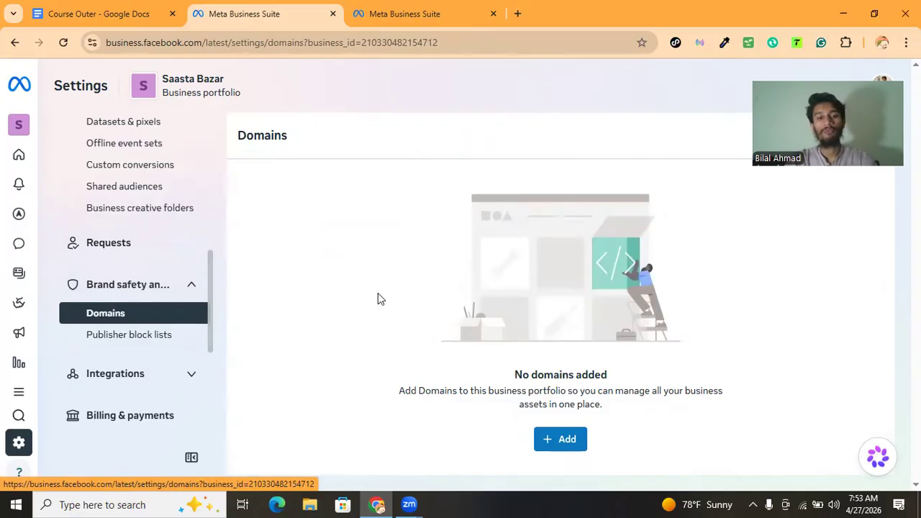
left_click(577, 443)
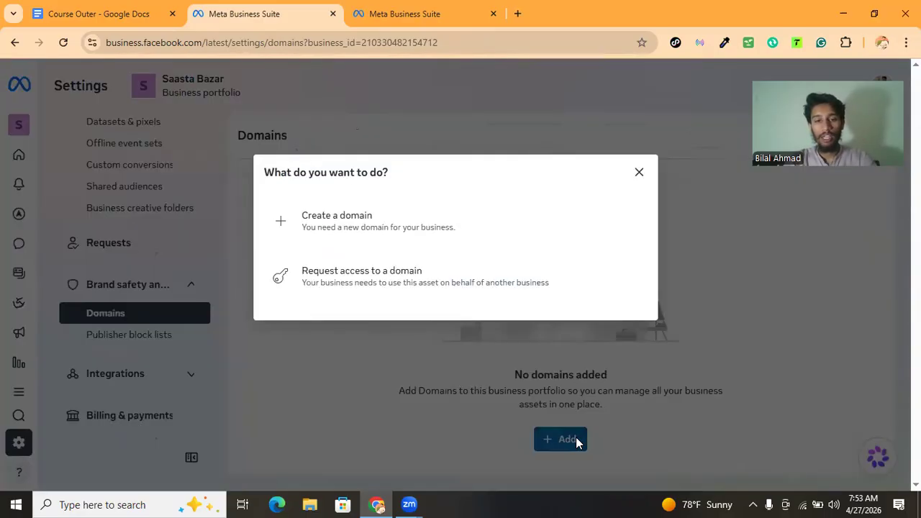
left_click(365, 234)
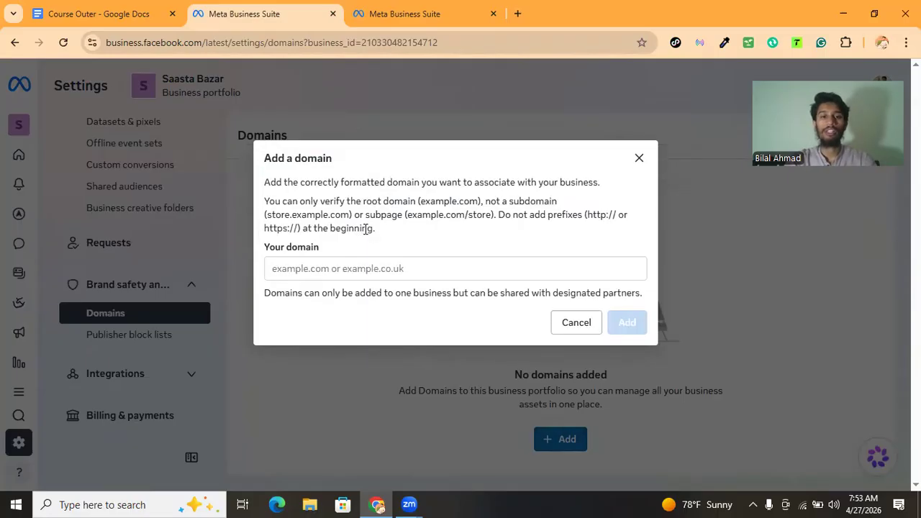
Read the root-domain formatting rules in the Add a domain dialog
left_click(360, 267)
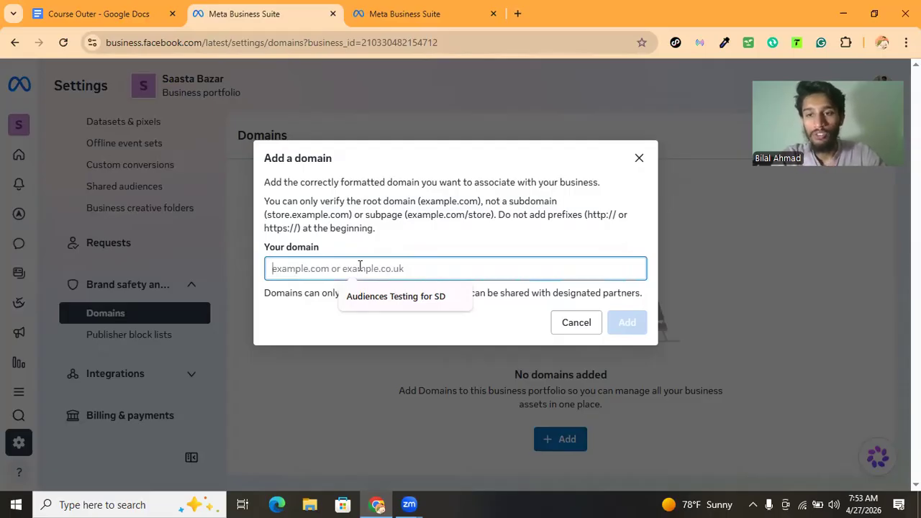
left_click_drag(588, 215, 329, 229)
left_click(329, 229)
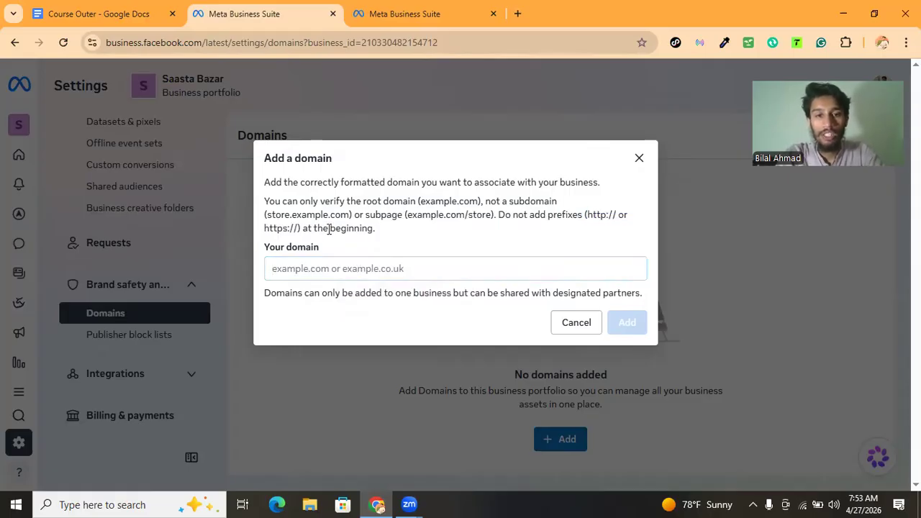
left_click_drag(407, 214, 489, 215)
left_click(489, 214)
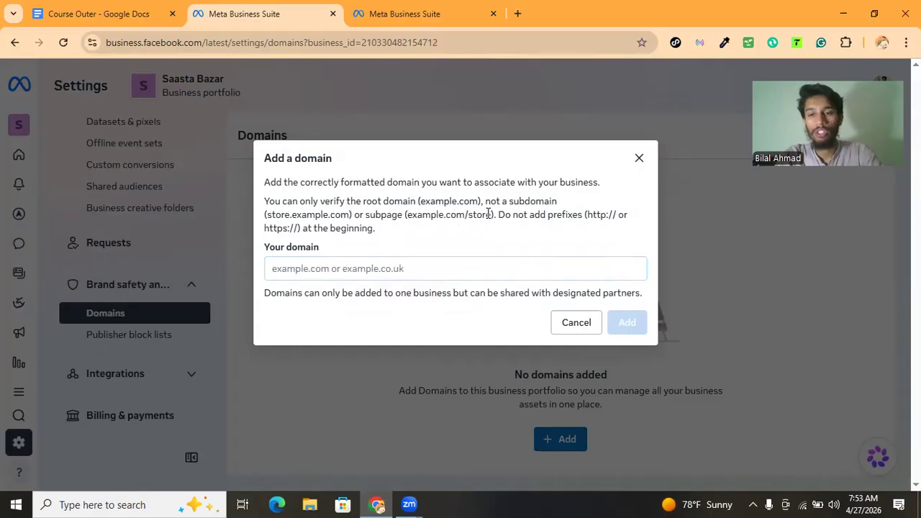
left_click(402, 266)
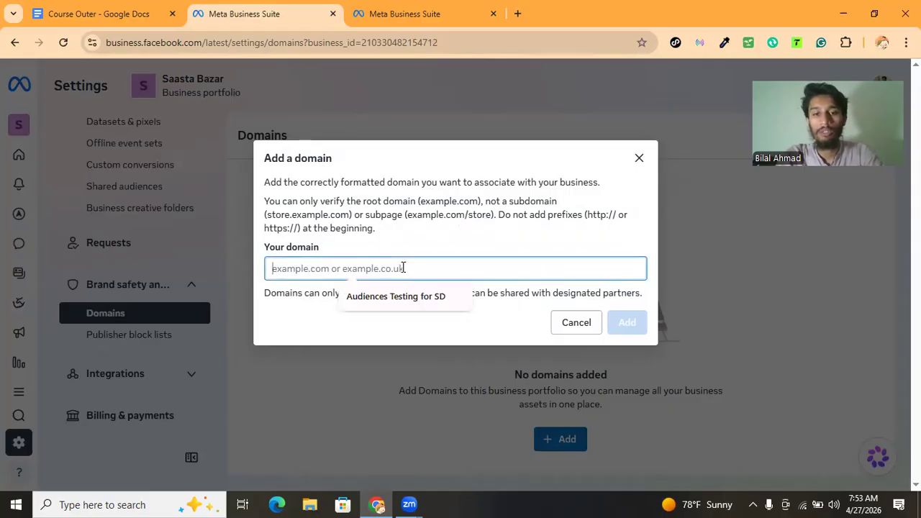
left_click(617, 323)
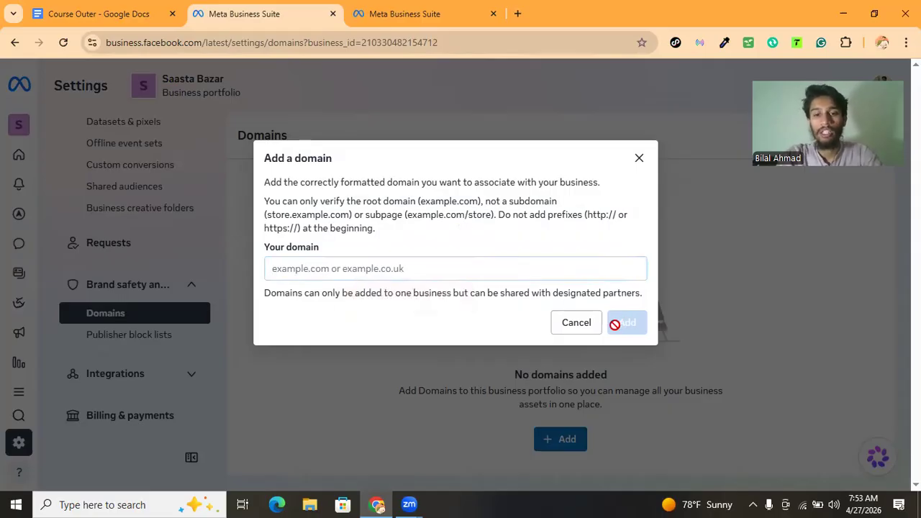
left_click(532, 268)
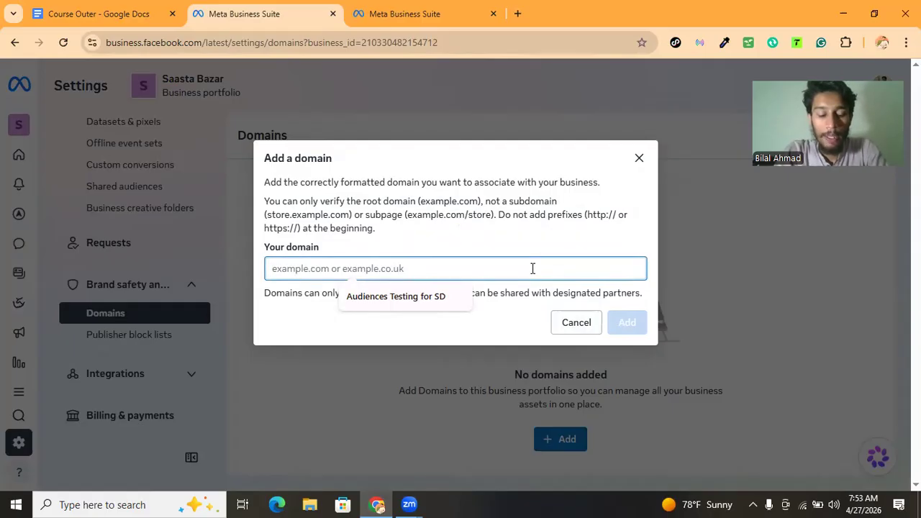
Try to add the domain bagsbybilal.store, then clear the domain field
type("ba")
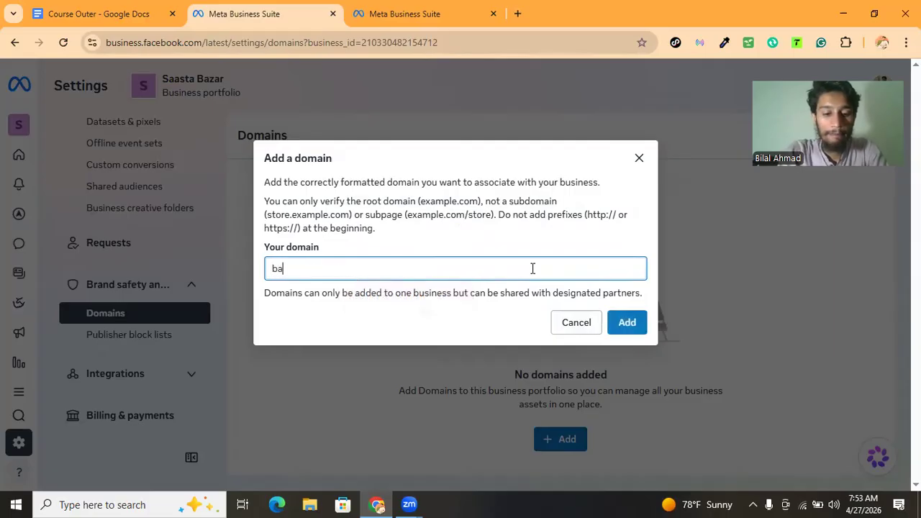
type("gsby")
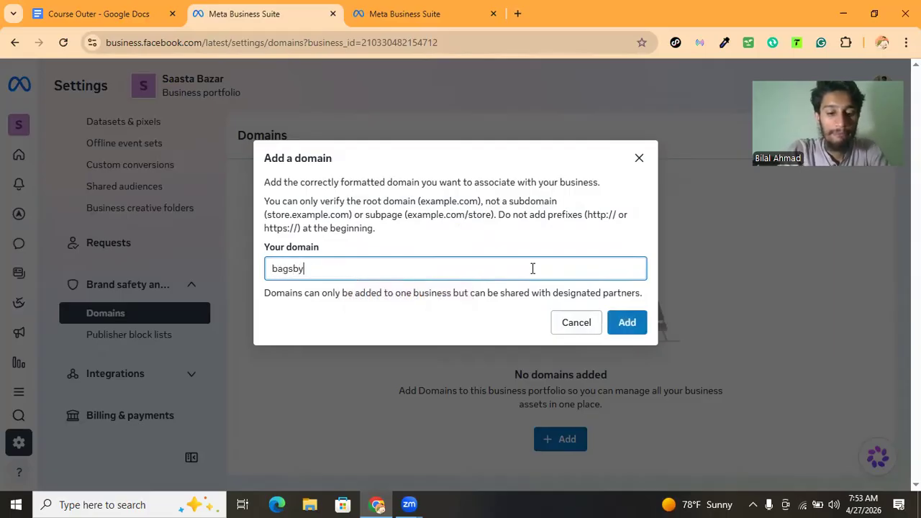
type("bilal.store")
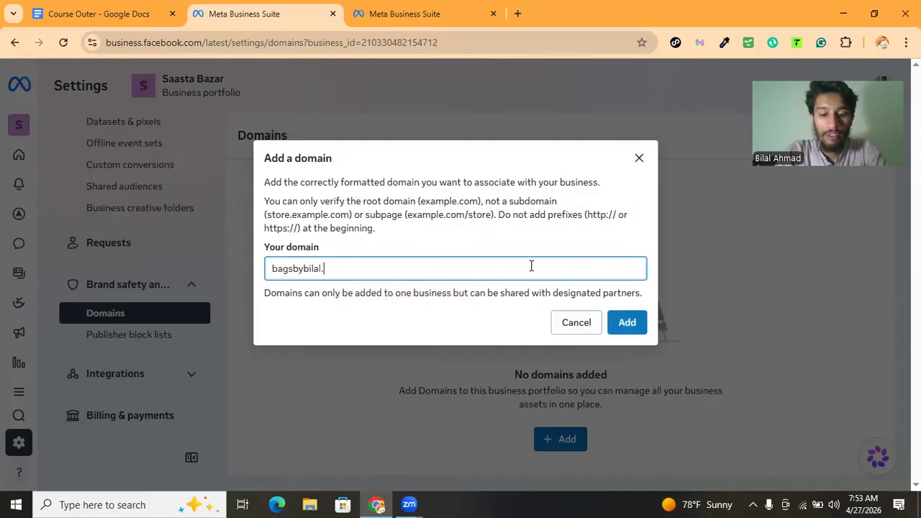
left_click(626, 323)
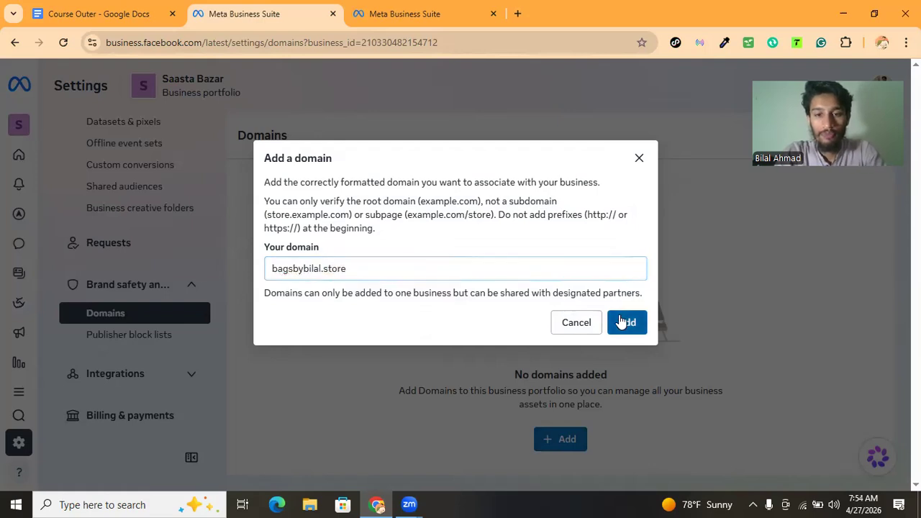
double_click(450, 261)
triple_click(450, 260)
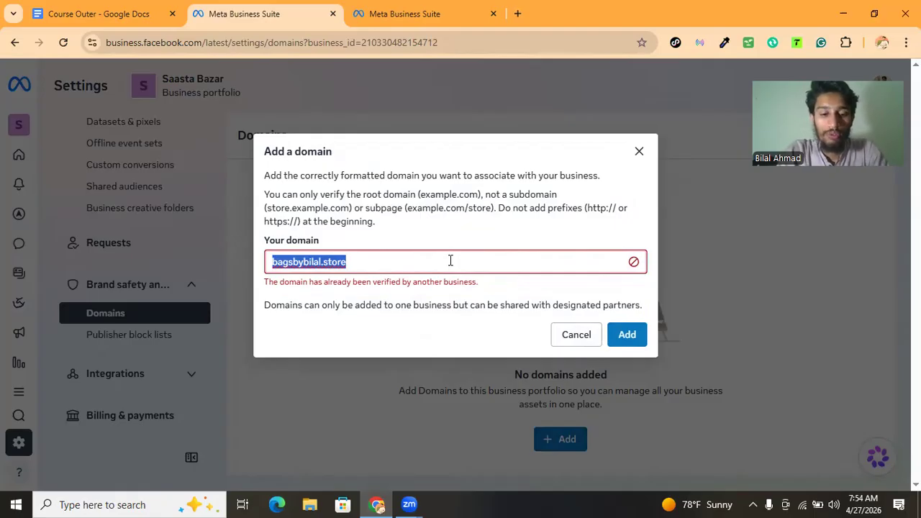
key("BackSpace")
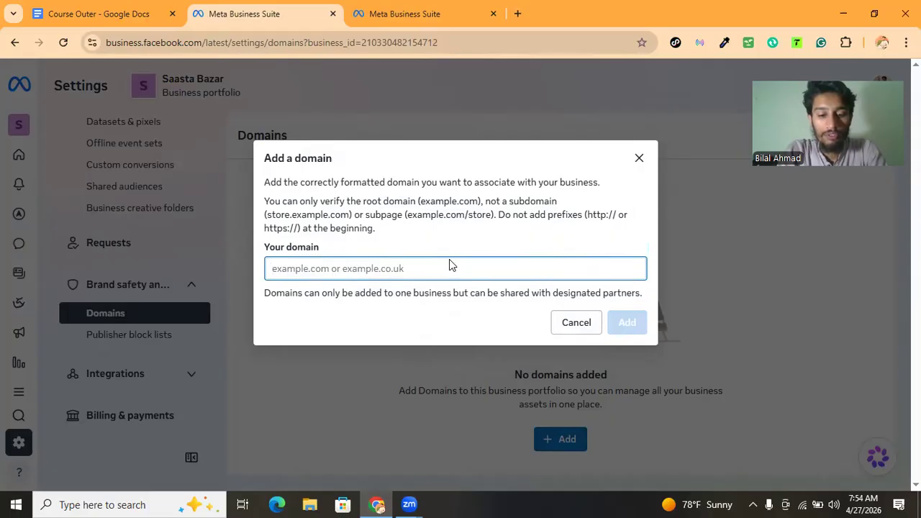
Add the domain zyndecor.store to the business portfolio
type("zynde")
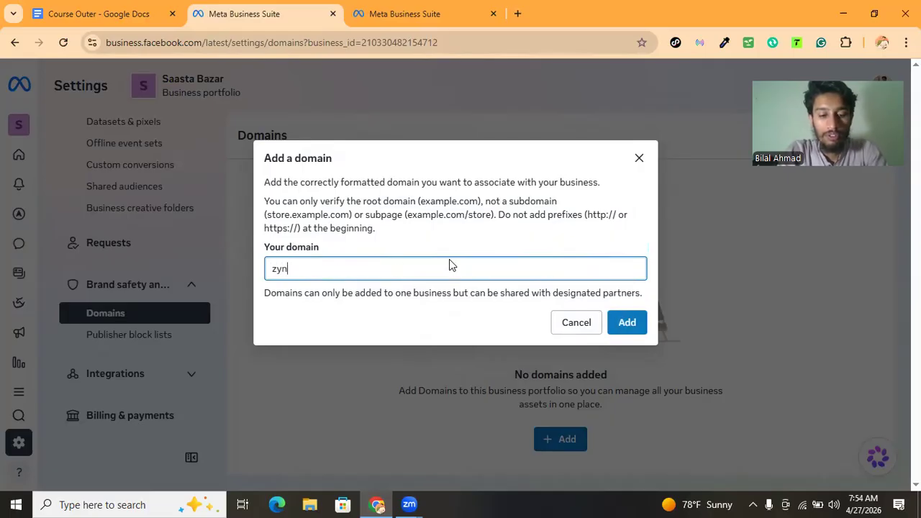
type("cio")
key("BackSpace")
key("BackSpace")
type("o")
key("BackSpace")
key("BackSpace")
type("cor.store")
left_click(628, 325)
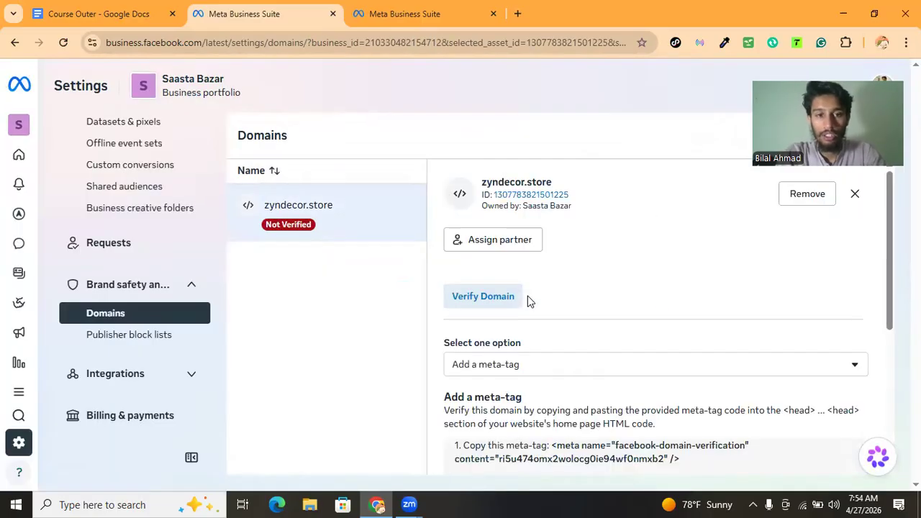
Review the new domain's details and its verification section
left_click_drag(492, 182, 511, 182)
left_click(511, 182)
scroll(664, 259, "down", 2)
scroll(665, 259, "up", 2)
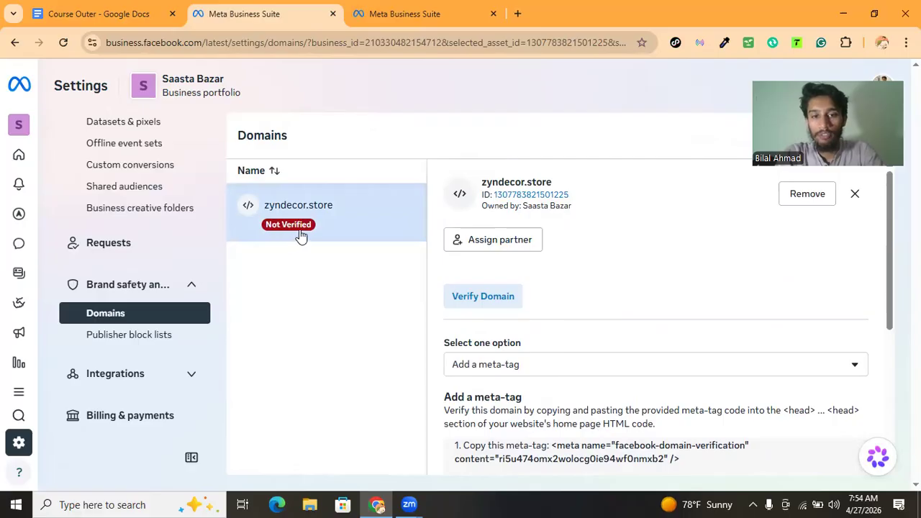
scroll(557, 270, "down", 2)
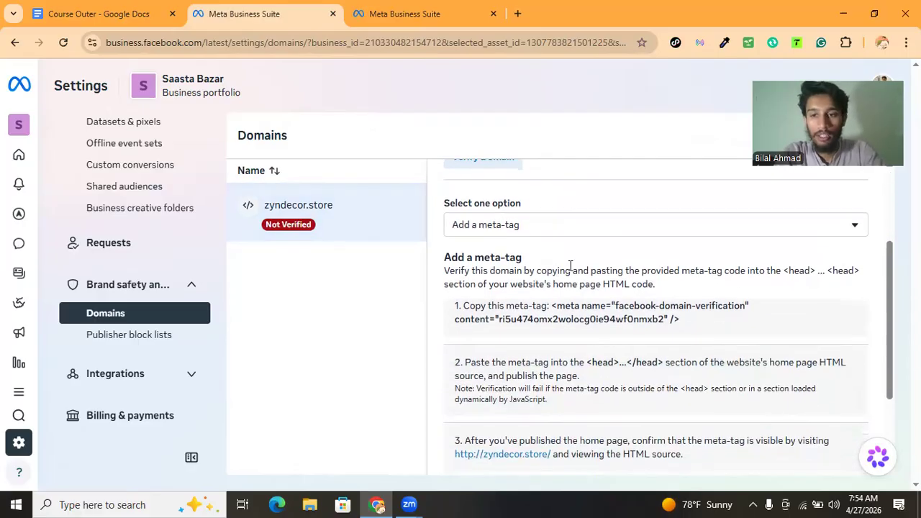
Switch the verification option to updating the DNS TXT record and review its instructions
left_click_drag(464, 203, 515, 204)
left_click(516, 205)
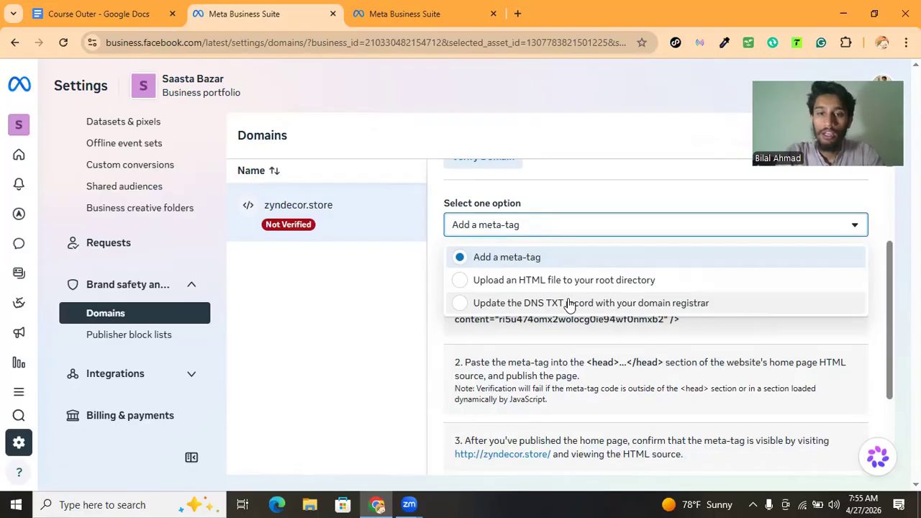
left_click(569, 302)
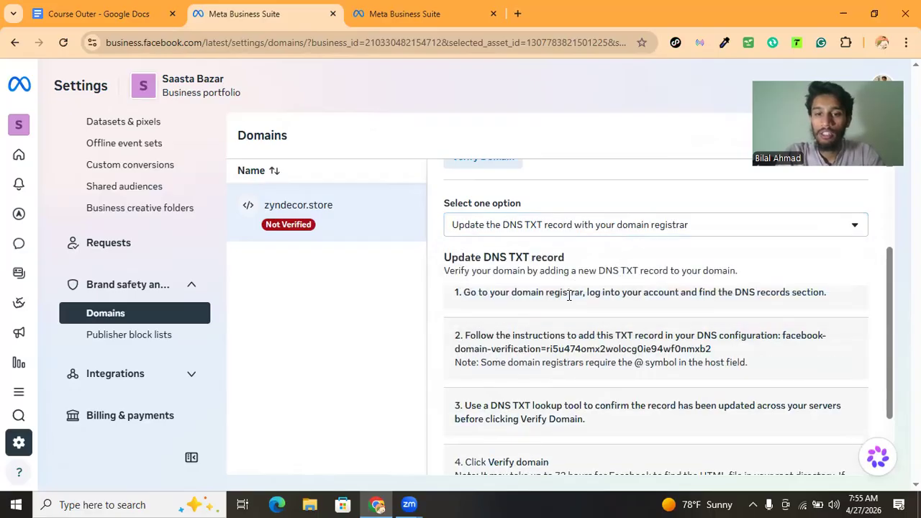
scroll(579, 251, "down", 2)
left_click_drag(569, 225, 659, 224)
left_click_drag(543, 269, 651, 288)
left_click(653, 290)
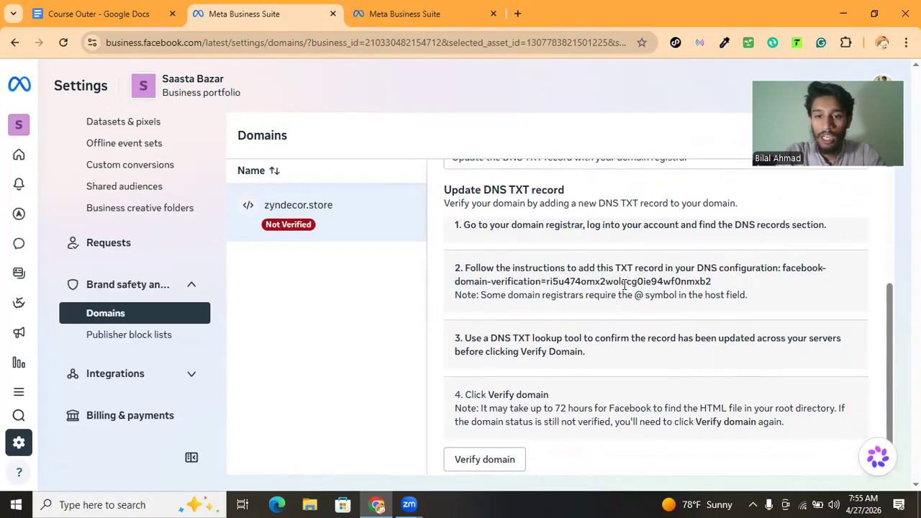
Switch the verification option back to Add a meta-tag and highlight the meta-tag code
scroll(623, 284, "up", 3)
left_click(546, 312)
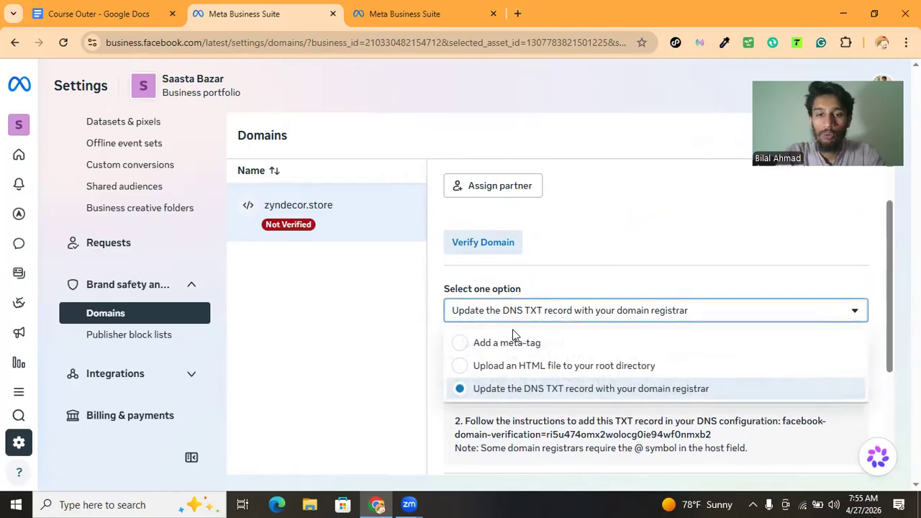
left_click(503, 341)
scroll(502, 308, "down", 1)
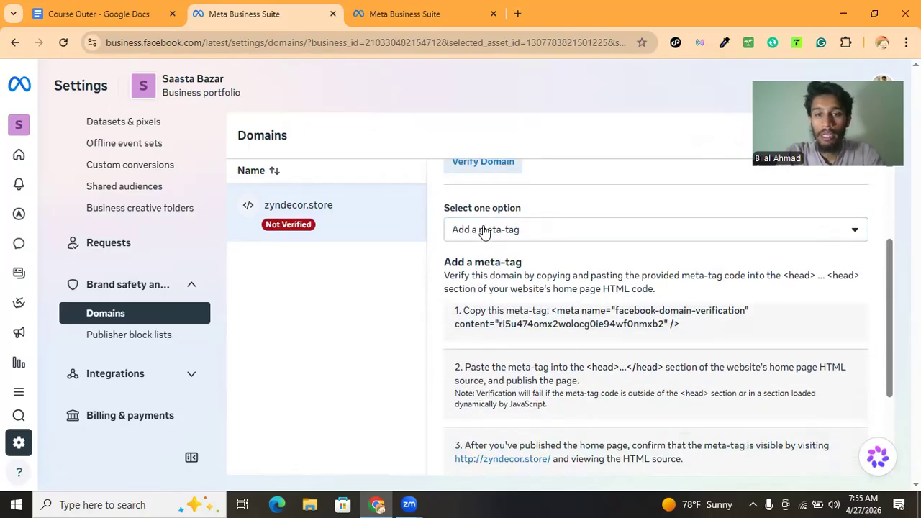
scroll(516, 257, "down", 1)
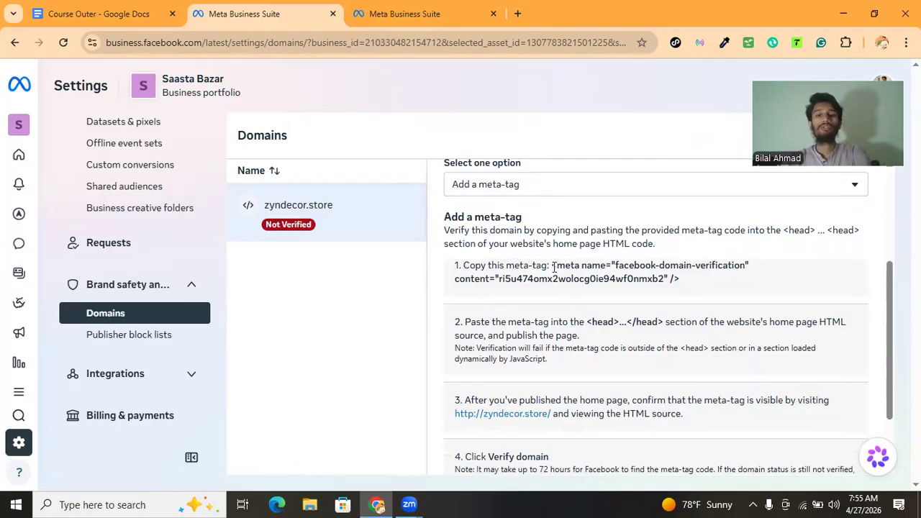
left_click_drag(551, 265, 680, 279)
key("ctrl+c")
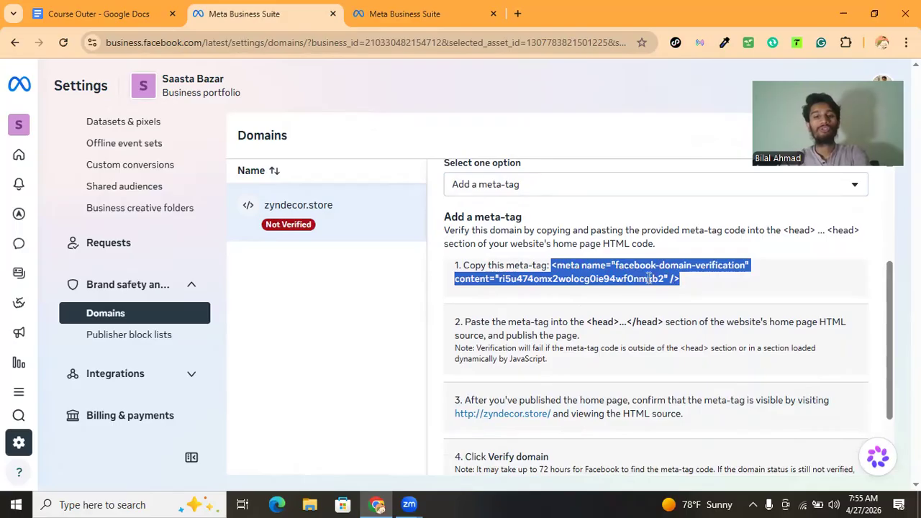
left_click(349, 290)
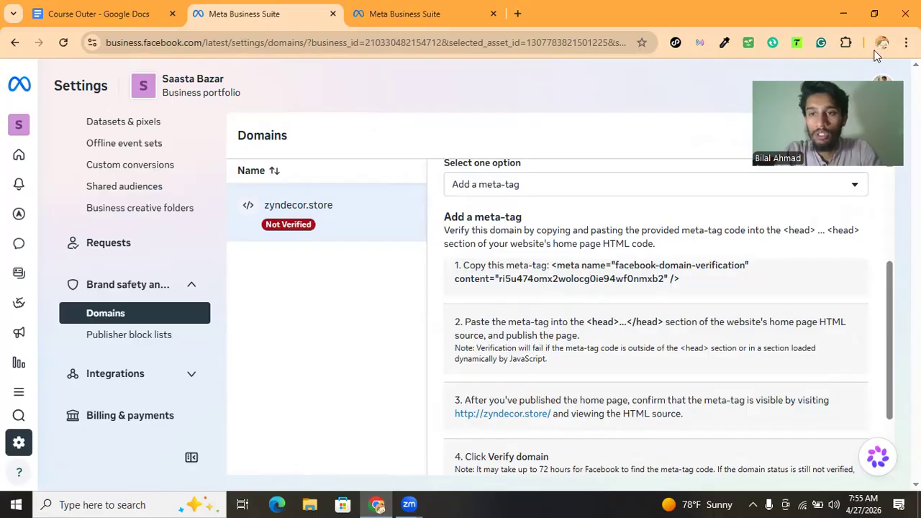
scroll(749, 369, "down", 3)
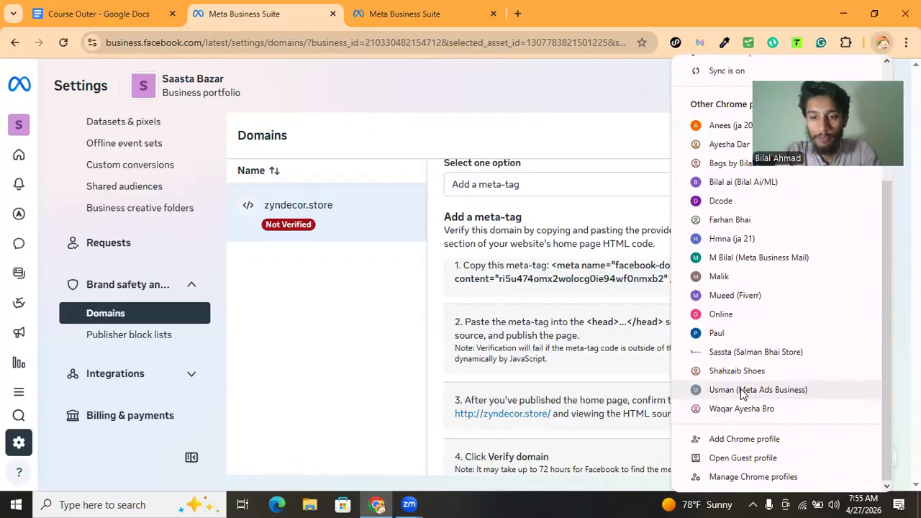
scroll(741, 392, "up", 3)
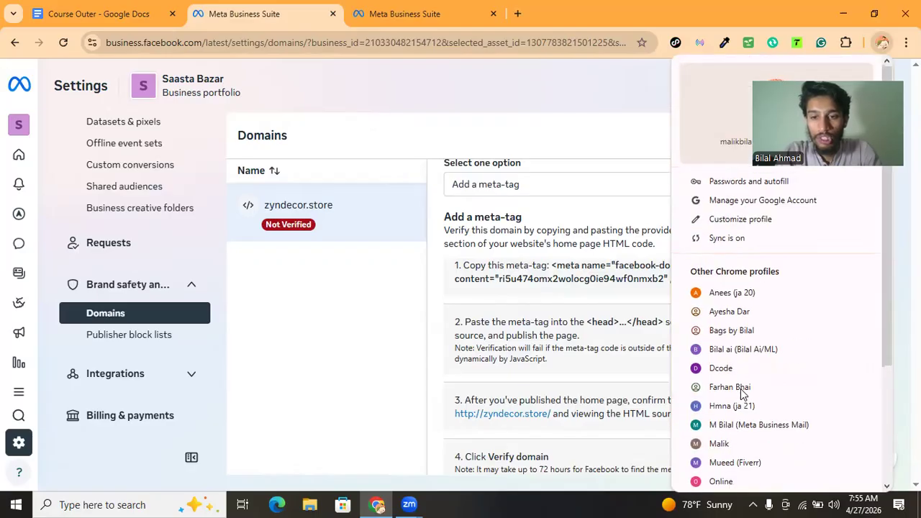
left_click(366, 311)
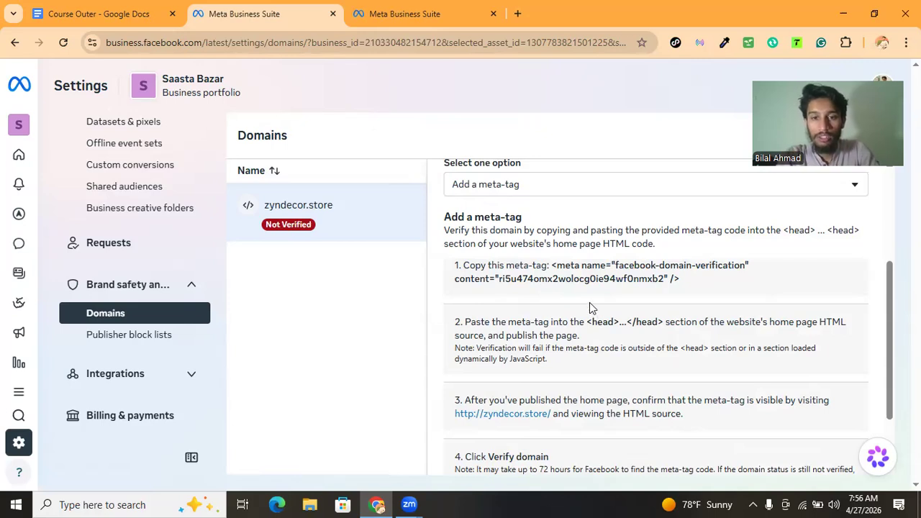
Point out the meta-tag code and the instruction to paste it into the head section
left_click_drag(571, 266, 591, 273)
left_click(601, 281)
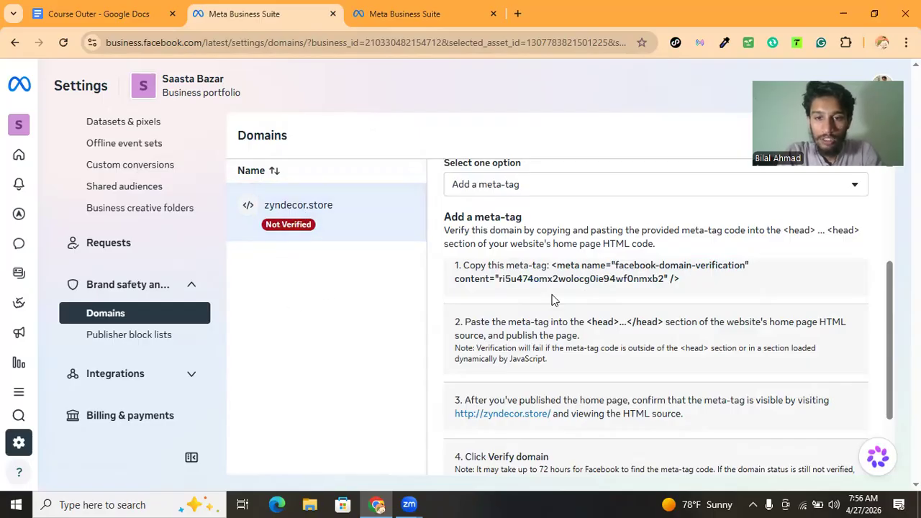
double_click(608, 322)
left_click(609, 323)
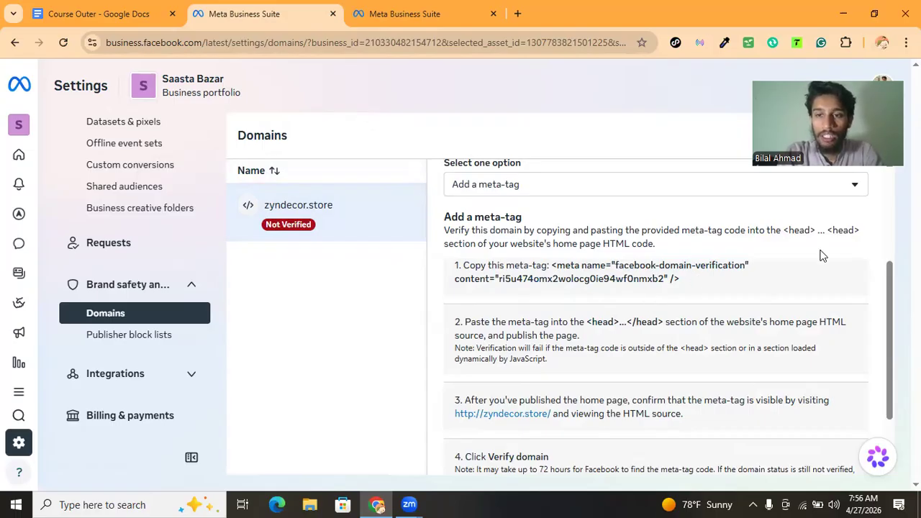
Open a new browser tab and search Google for head
left_click(517, 14)
type("head")
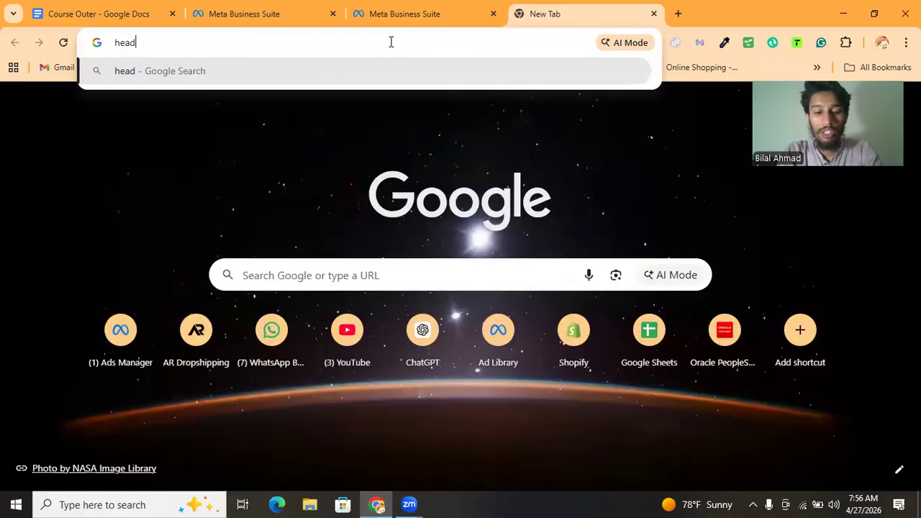
key("Return")
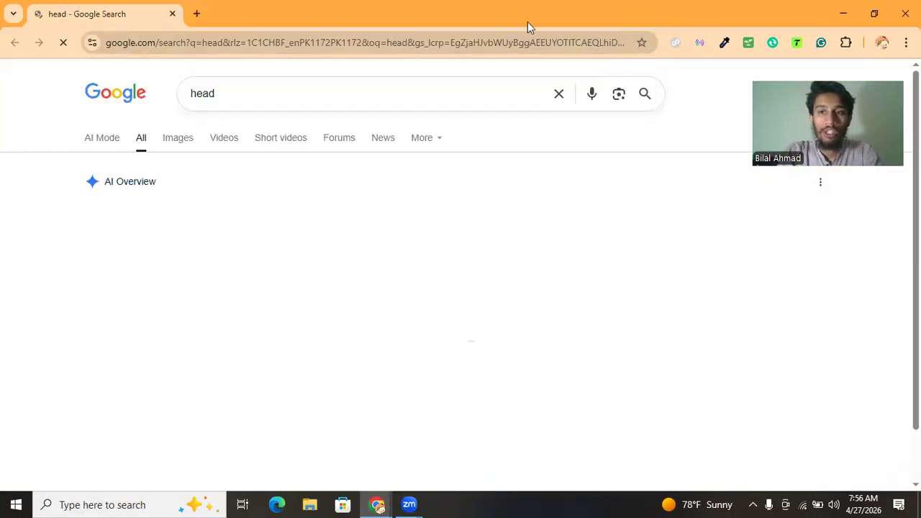
left_click(415, 100)
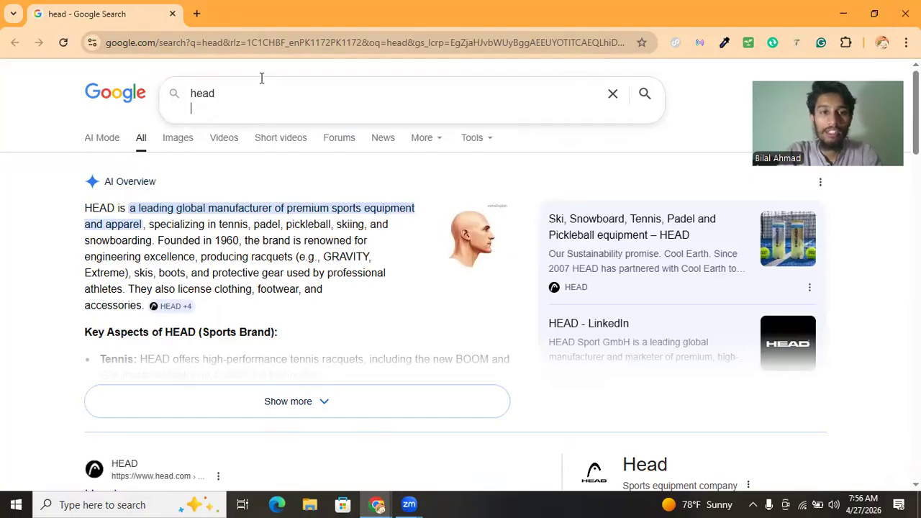
Paste the meta-tag code on a new line after head> in the search box to illustrate its placement, then close the tab
type(">")
key("BackSpace")
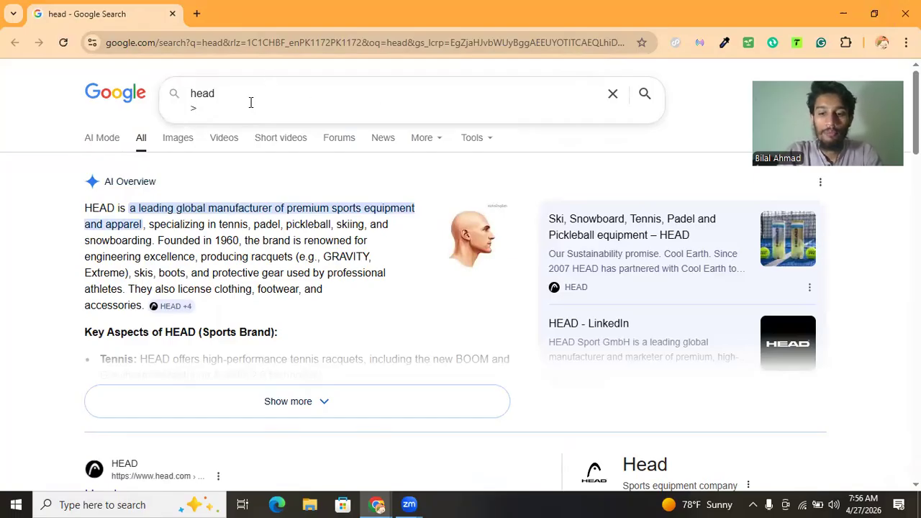
key("BackSpace")
type(">")
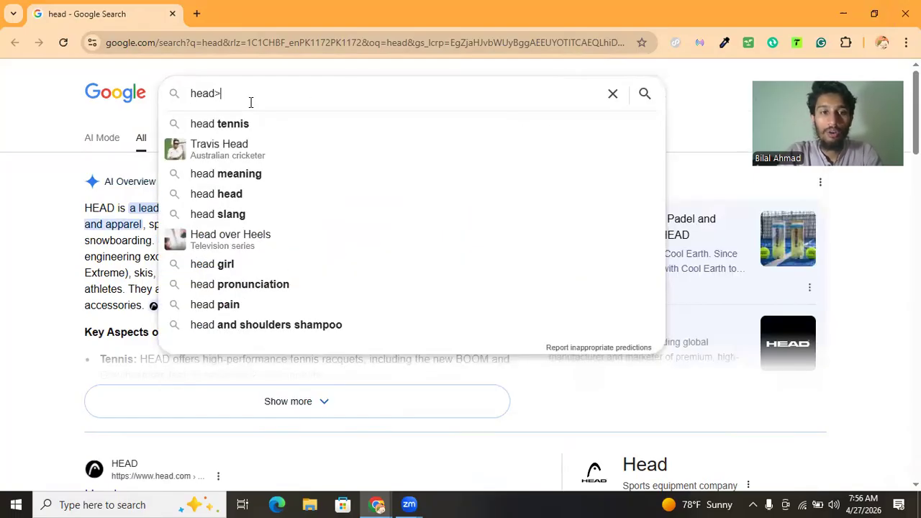
key("shift+Return")
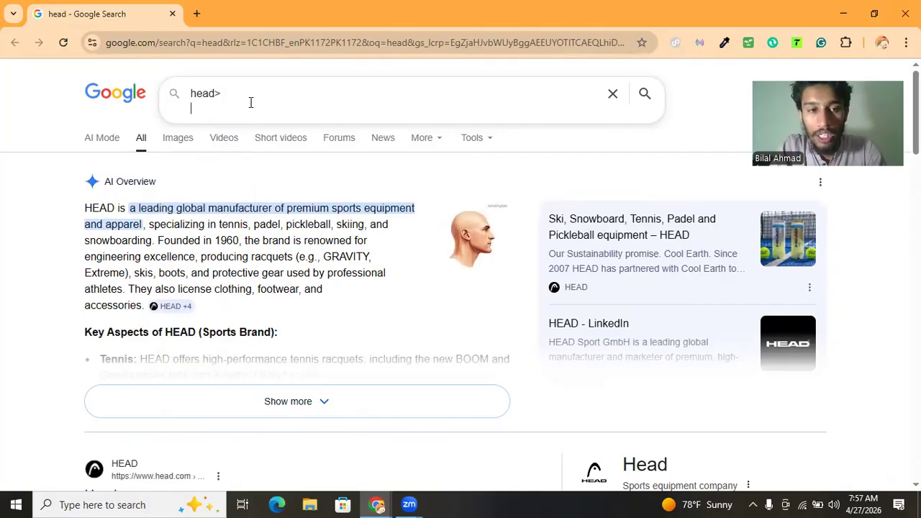
key("ctrl+v")
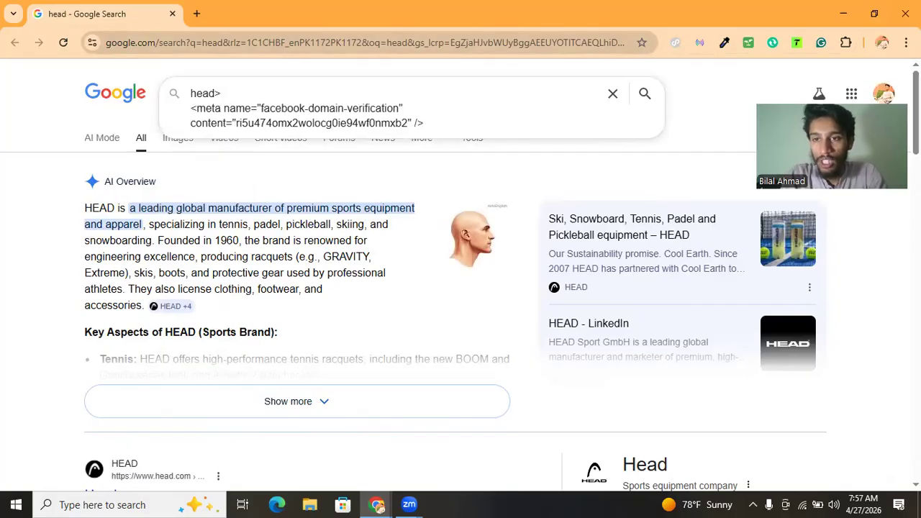
left_click(889, 77)
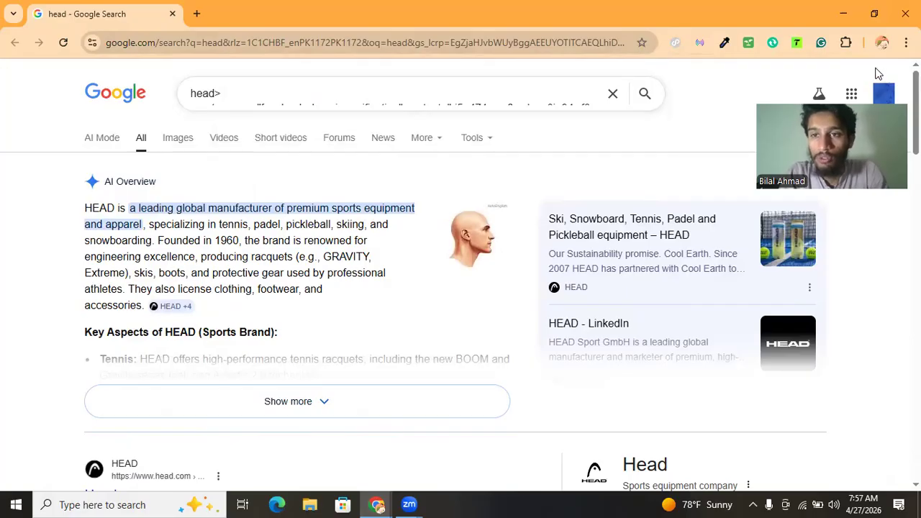
left_click(905, 13)
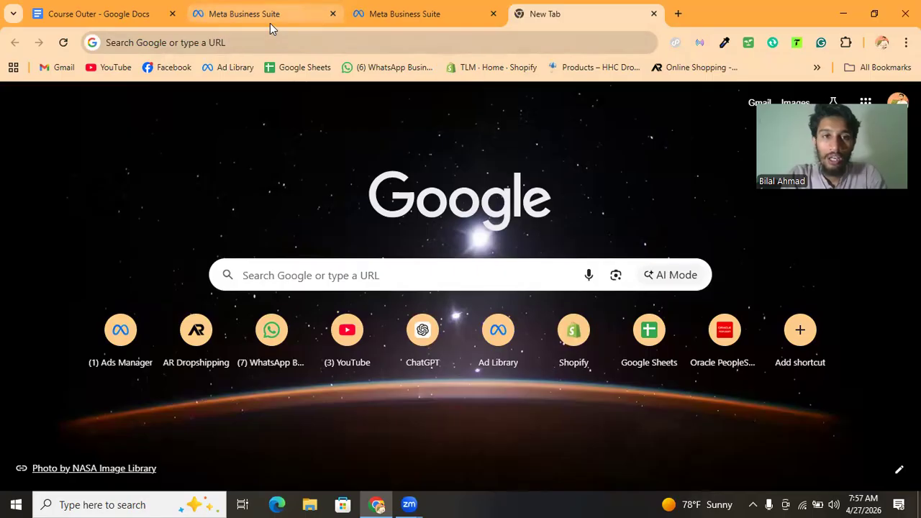
Return to the domain settings and review the meta-tag verification steps down to the Verify domain button
left_click(270, 20)
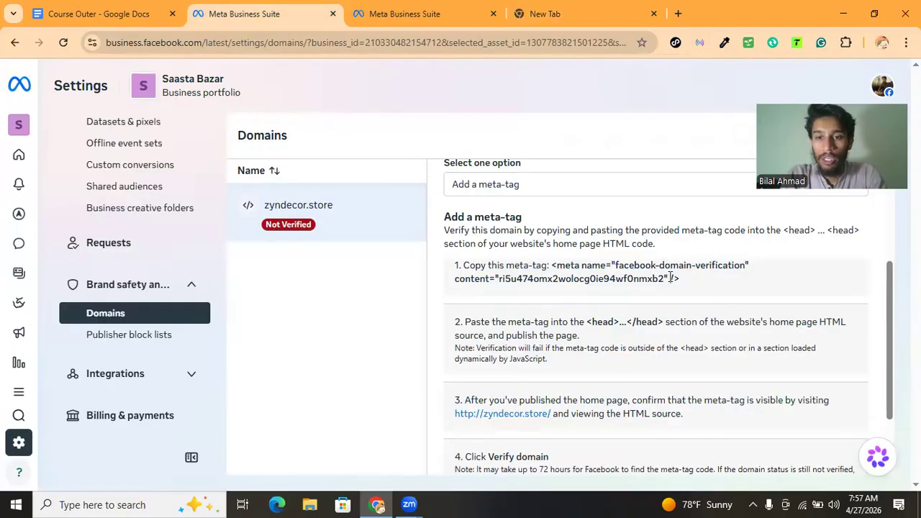
scroll(611, 374, "down", 2)
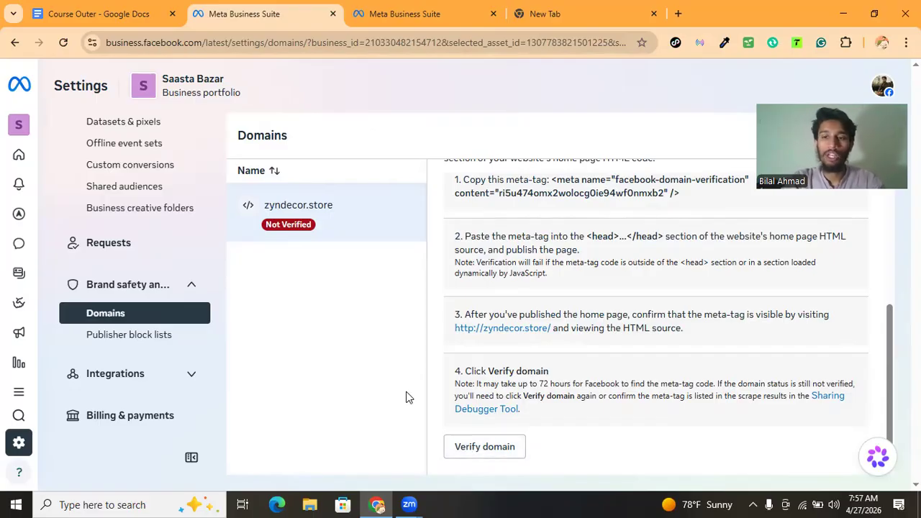
scroll(470, 385, "up", 2)
scroll(503, 367, "up", 4)
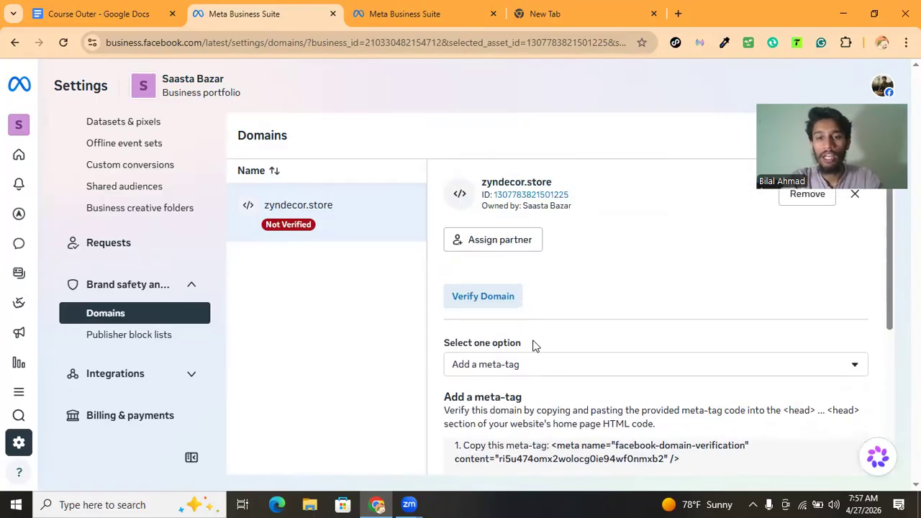
Switch the verification option to updating the DNS TXT record and reopen the option list to show the three methods
left_click(532, 371)
left_click(502, 440)
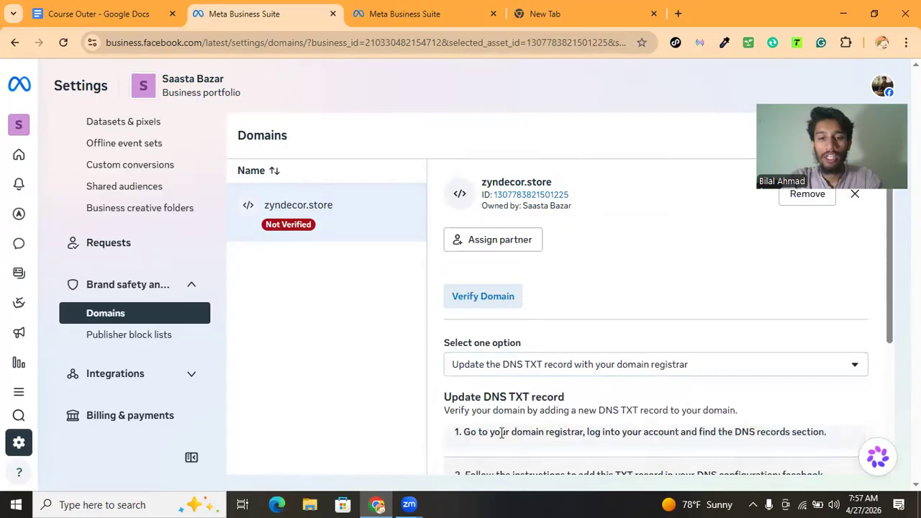
scroll(536, 363, "down", 3)
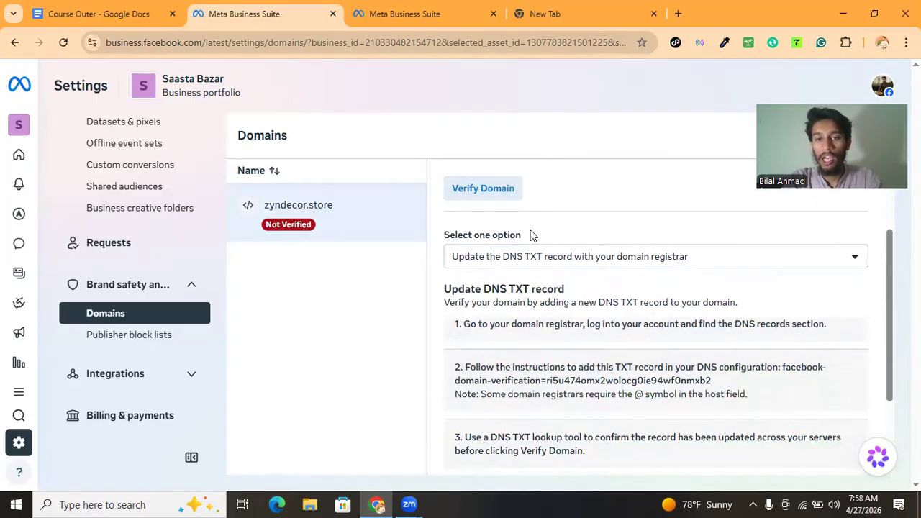
left_click_drag(531, 259, 543, 260)
left_click(564, 242)
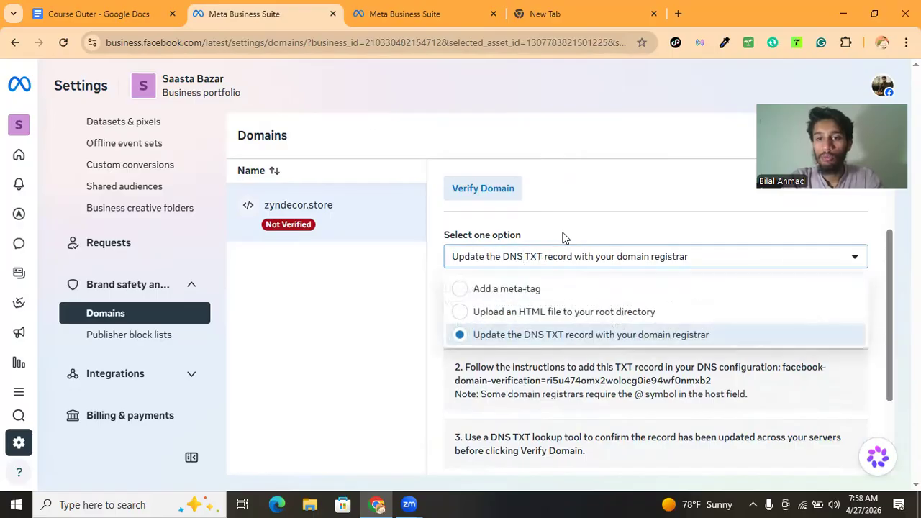
scroll(573, 287, "down", 1)
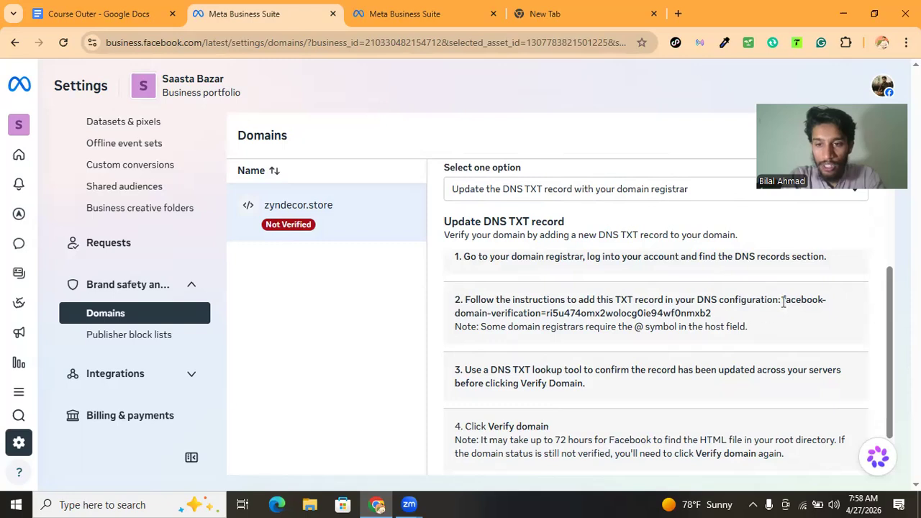
Highlight the TXT record value in the DNS configuration instructions and review the remaining verification steps
left_click_drag(782, 299, 713, 320)
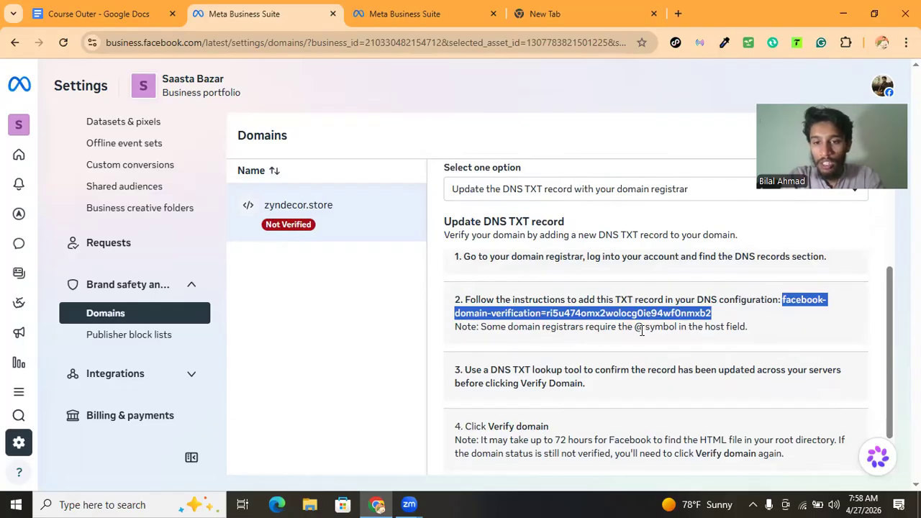
scroll(692, 315, "down", 1)
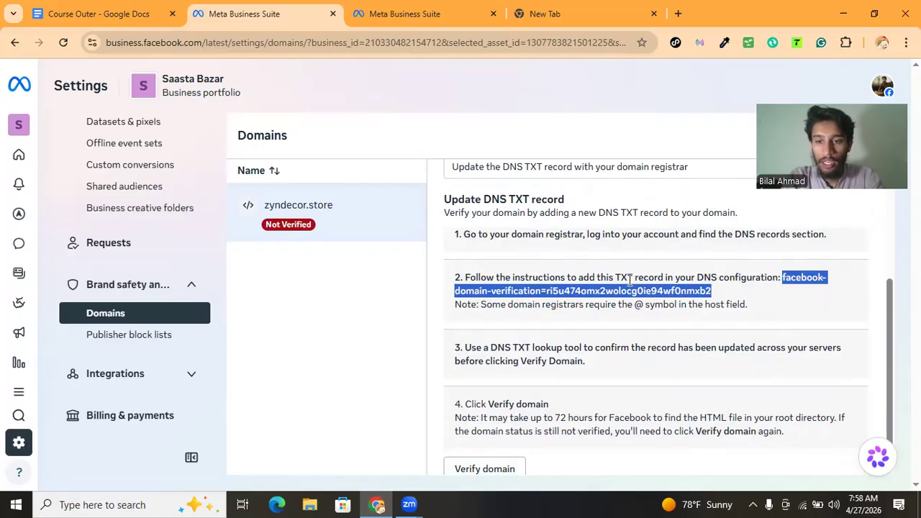
scroll(496, 356, "down", 1)
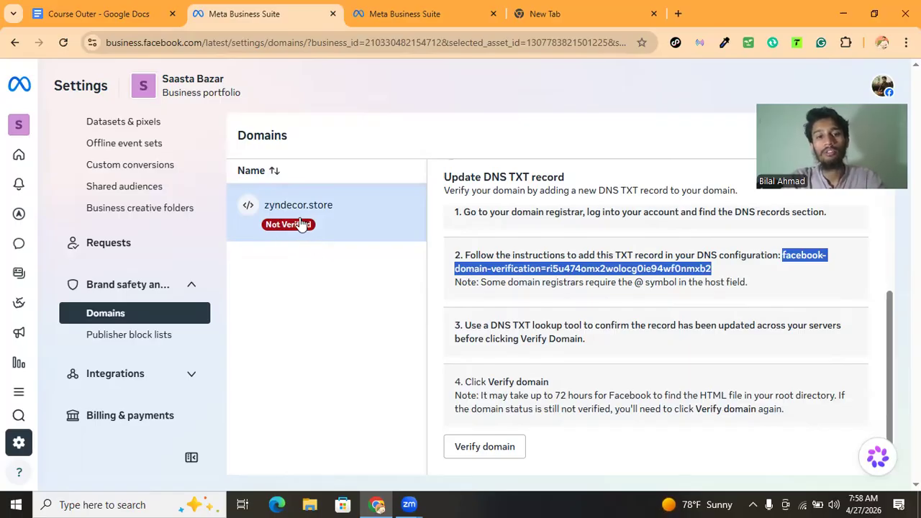
scroll(575, 323, "up", 3)
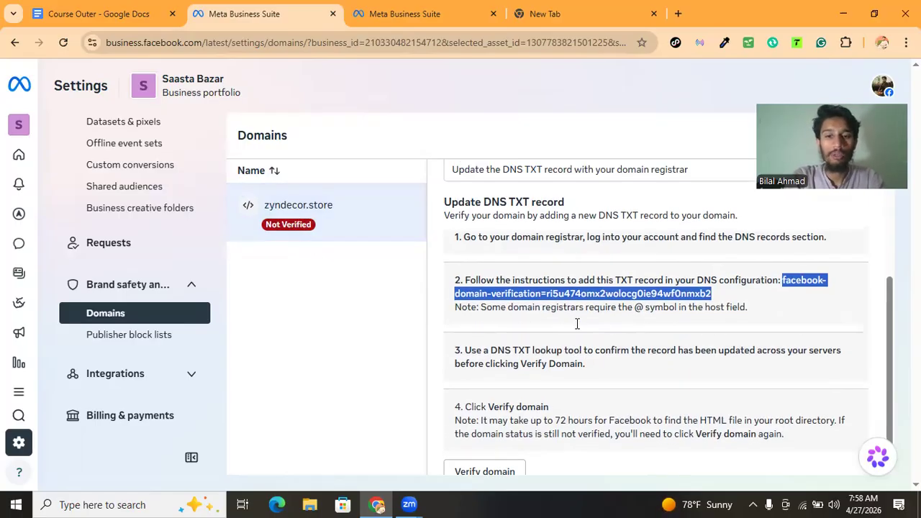
Browse the settings sidebar, expanding and collapsing the Integrations section
scroll(154, 309, "down", 4)
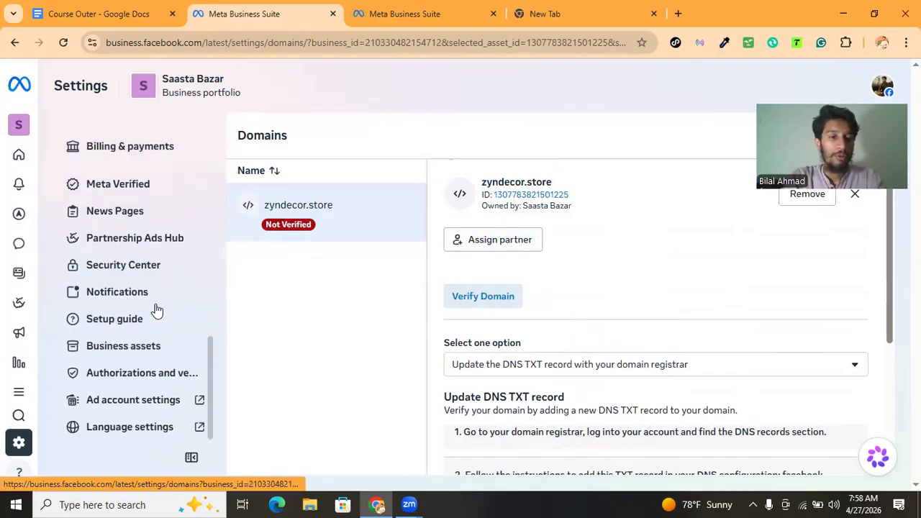
scroll(123, 247, "up", 2)
scroll(121, 244, "up", 1)
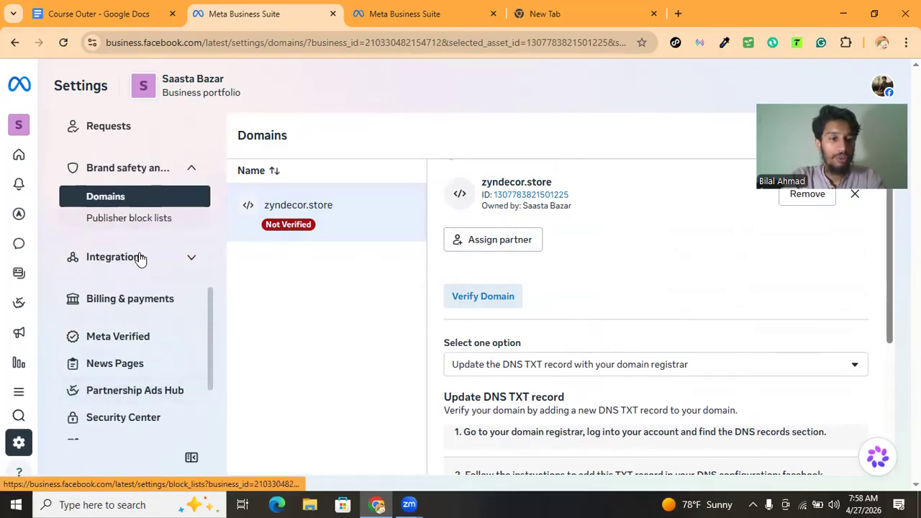
left_click(143, 260)
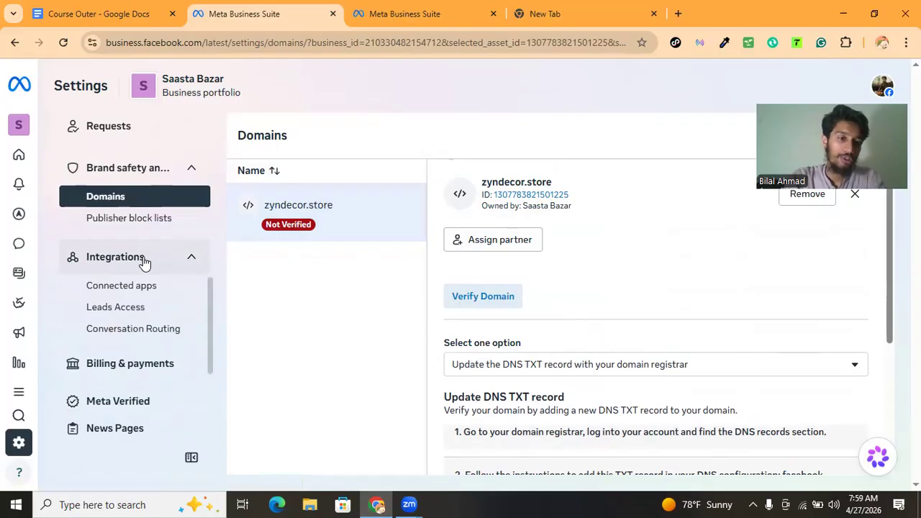
left_click(143, 260)
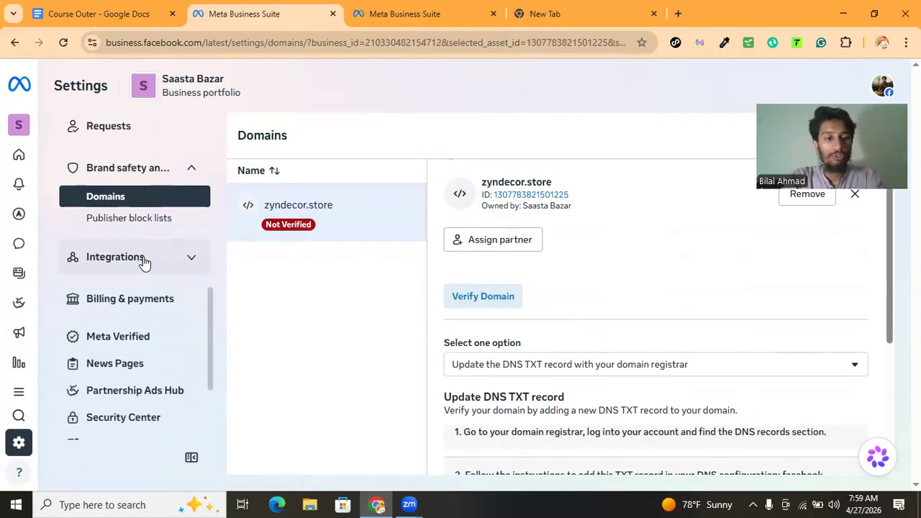
scroll(154, 305, "down", 1)
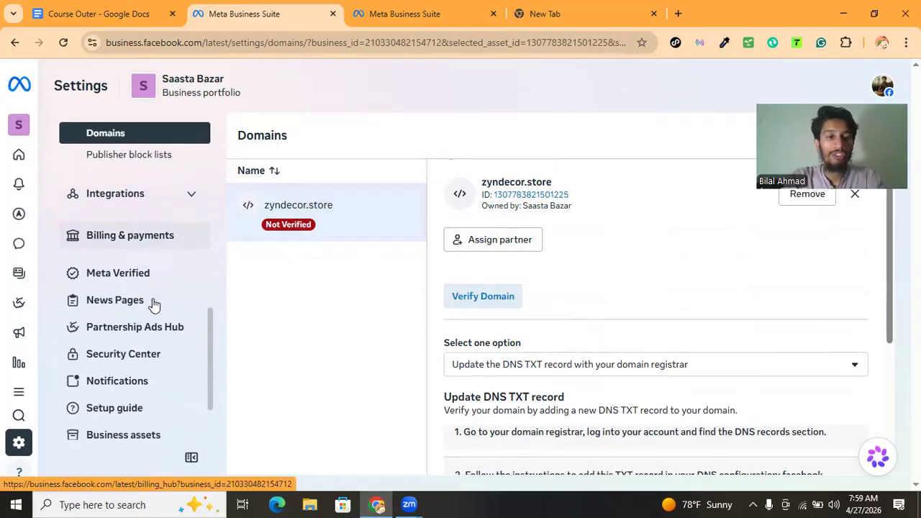
Open Billing & payments, go to payment methods, start adding a business payment method and assign the finance editor role to yourself
left_click(123, 237)
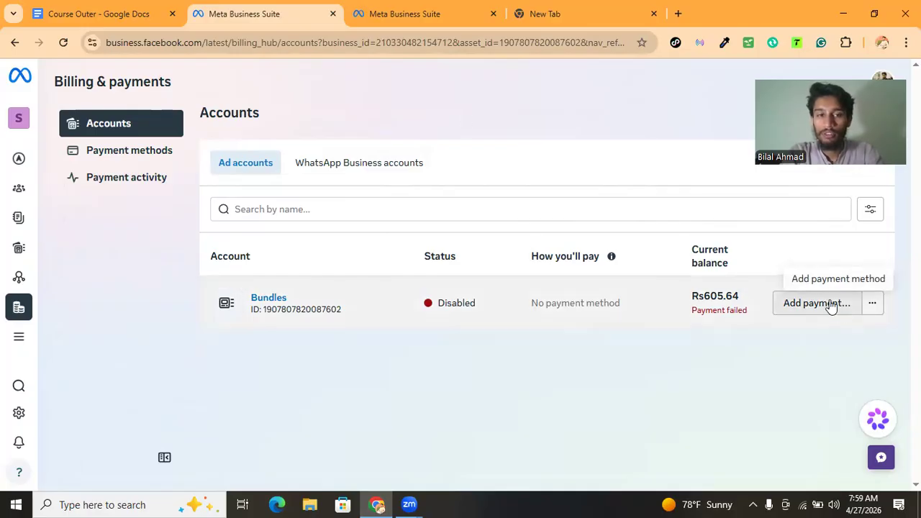
left_click(128, 150)
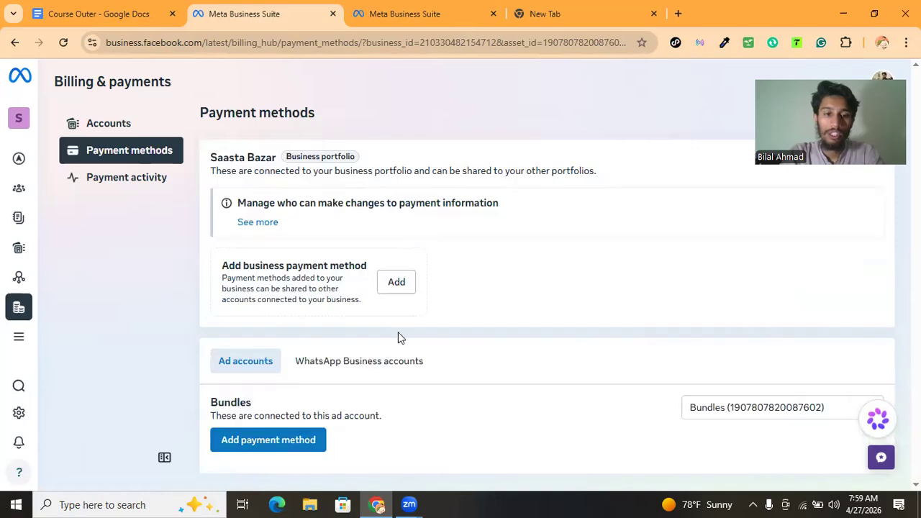
left_click(390, 288)
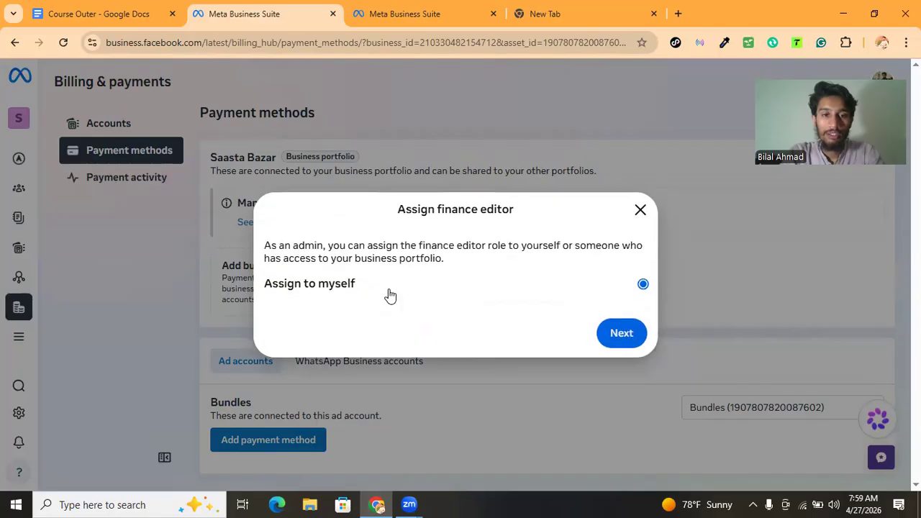
left_click(617, 341)
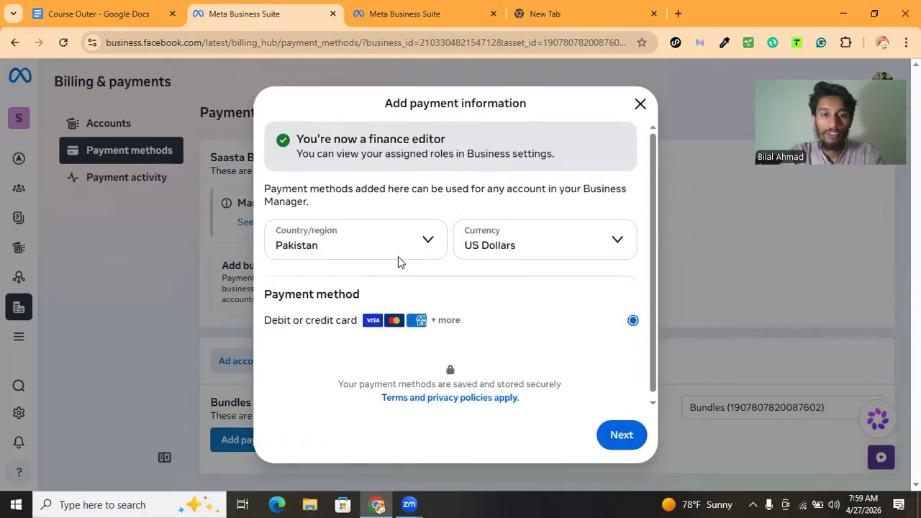
Set the payment currency to Pakistani Rupee for Pakistan and continue with a debit or credit card
left_click(508, 251)
key("p")
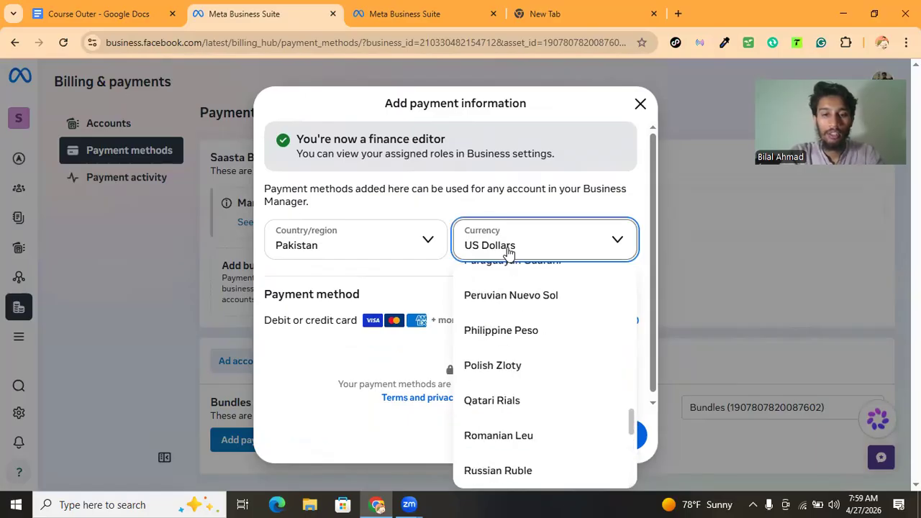
left_click(520, 279)
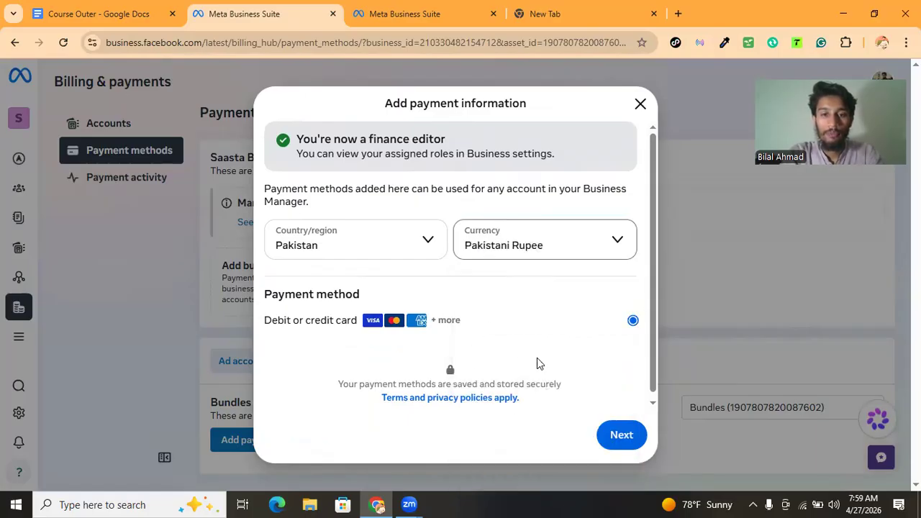
left_click(609, 434)
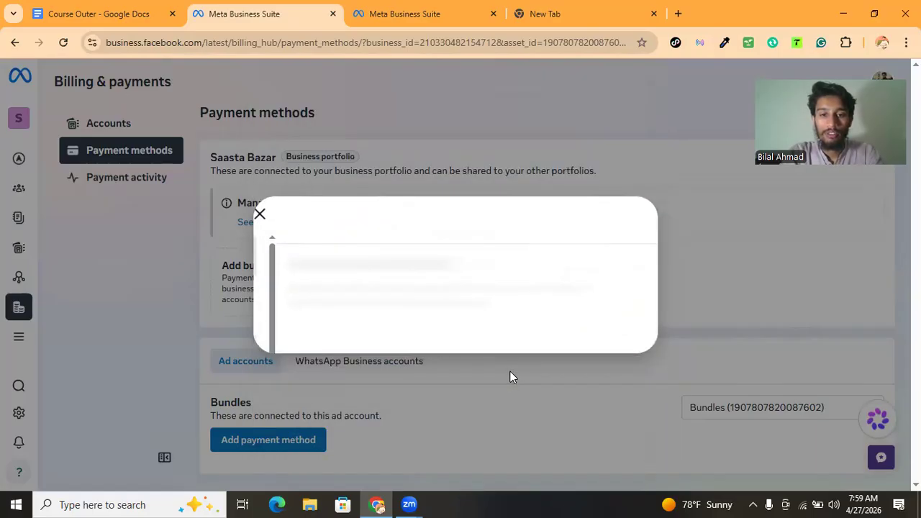
Open the card details form and close the payment dialog without saving any card
left_click(346, 193)
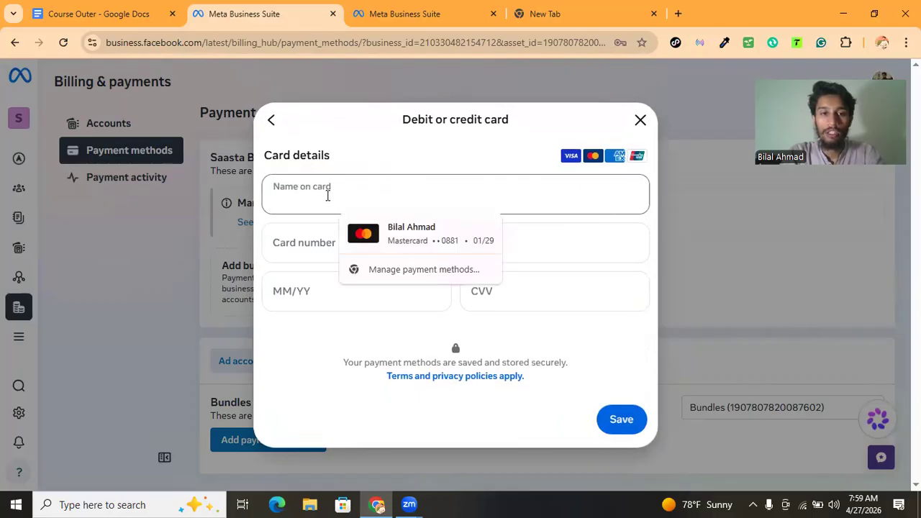
left_click(316, 171)
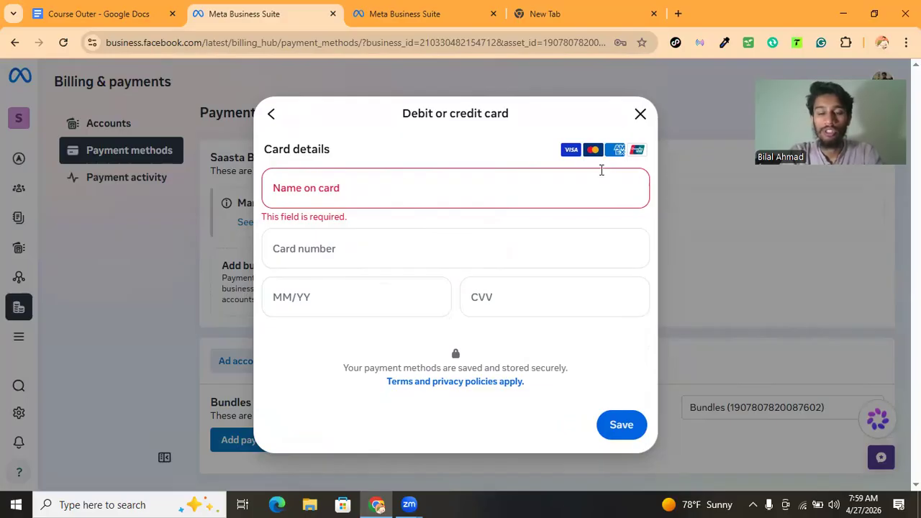
left_click(634, 118)
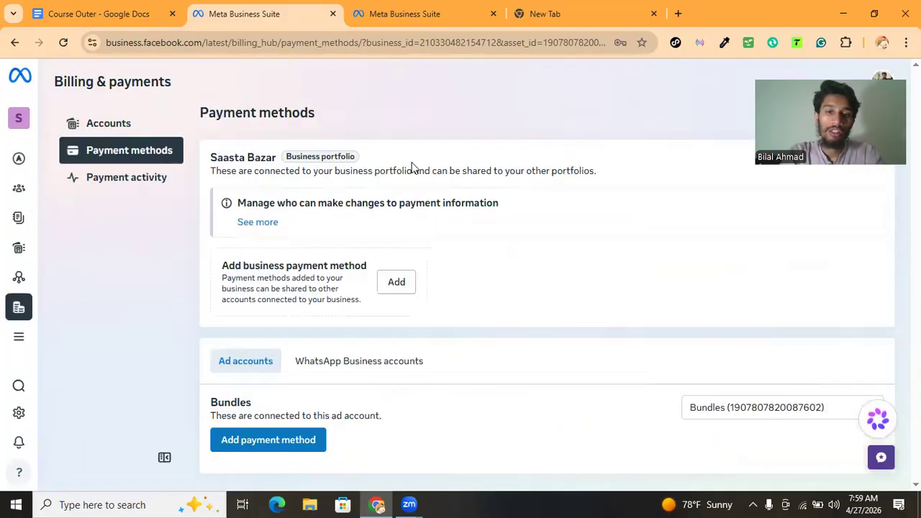
Open the payment activity page and review the ad account's balance and transaction history
left_click(148, 184)
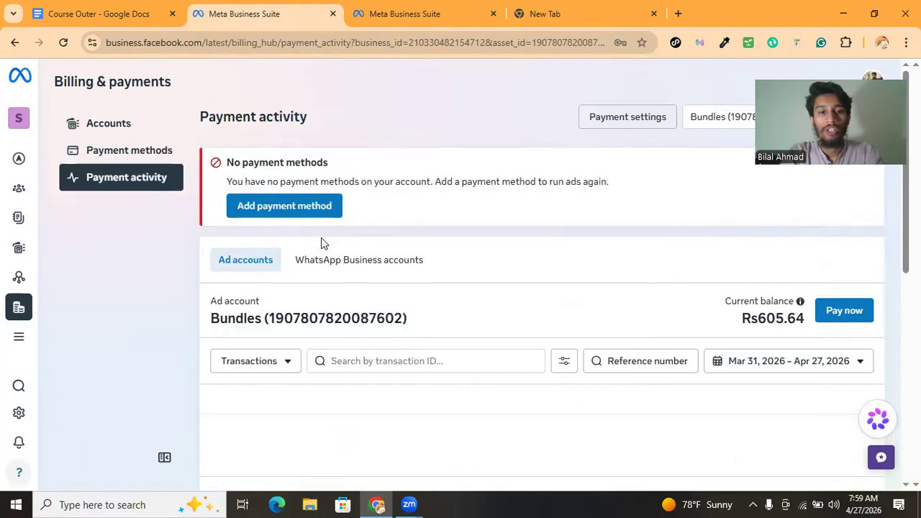
scroll(358, 274, "down", 2)
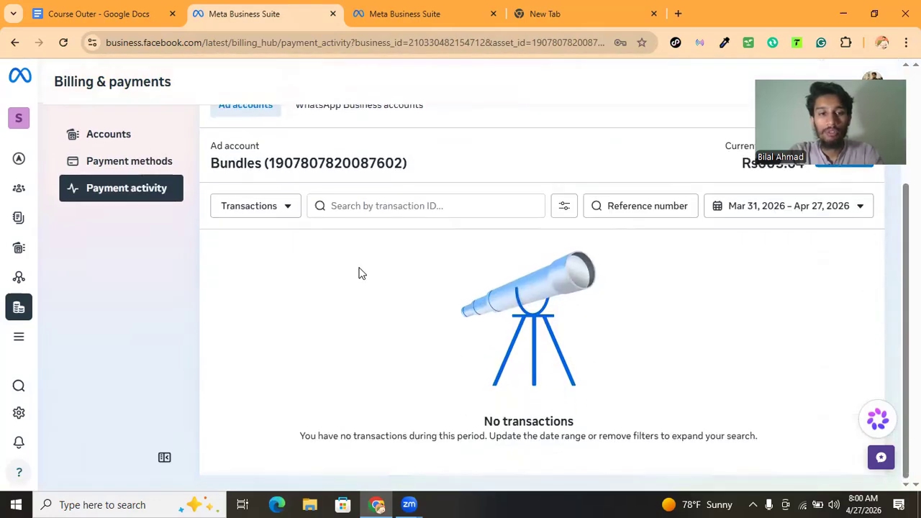
scroll(360, 269, "up", 2)
scroll(423, 294, "down", 2)
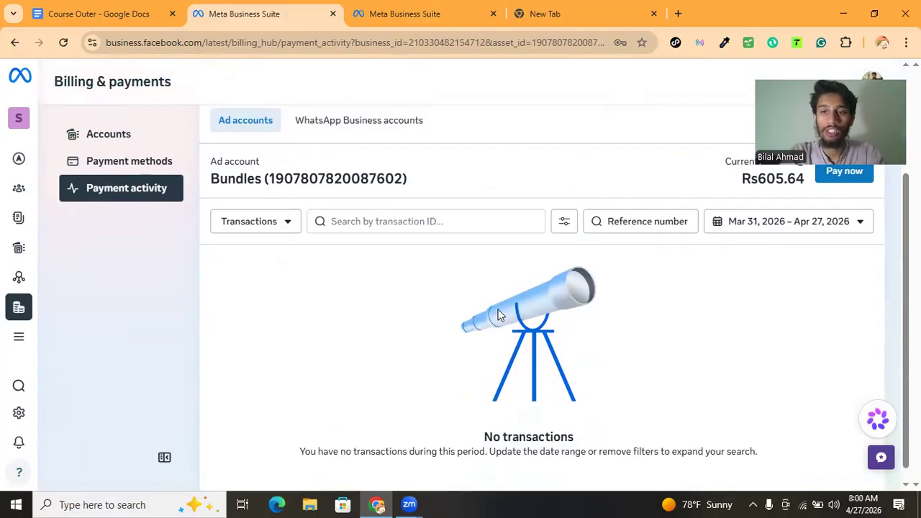
scroll(482, 316, "up", 2)
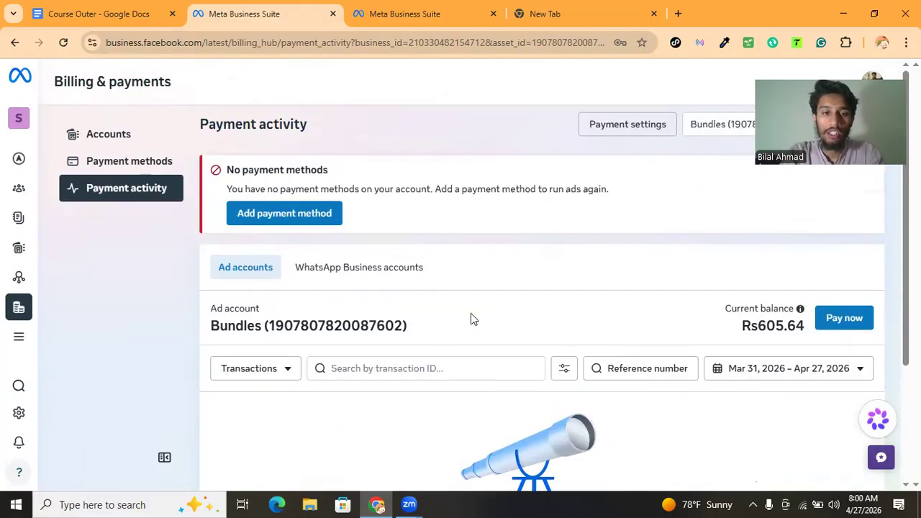
Return to payment methods and point out the description of adding a business payment method
left_click(140, 165)
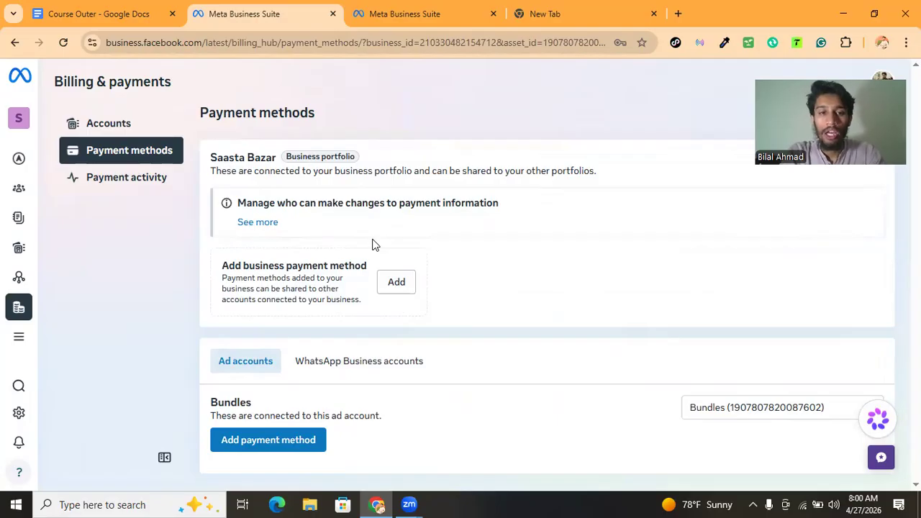
left_click_drag(264, 262, 278, 267)
left_click_drag(307, 298, 275, 279)
left_click(275, 279)
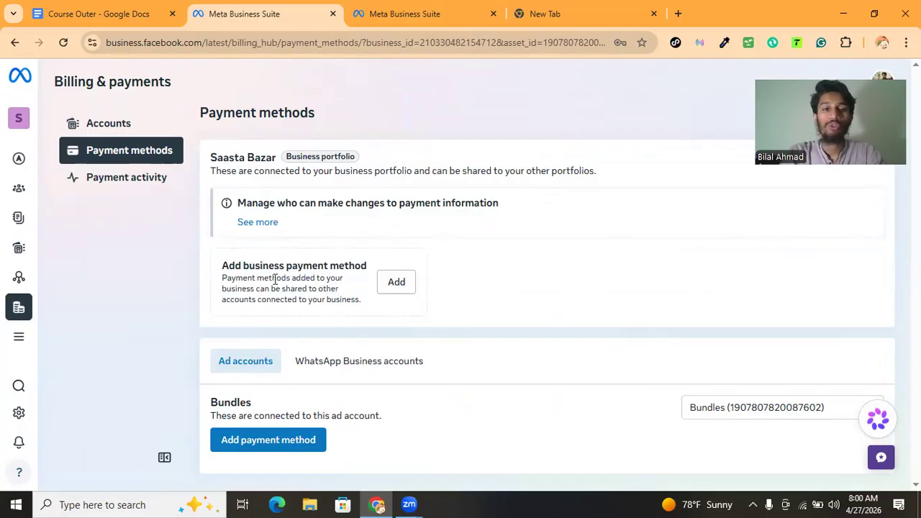
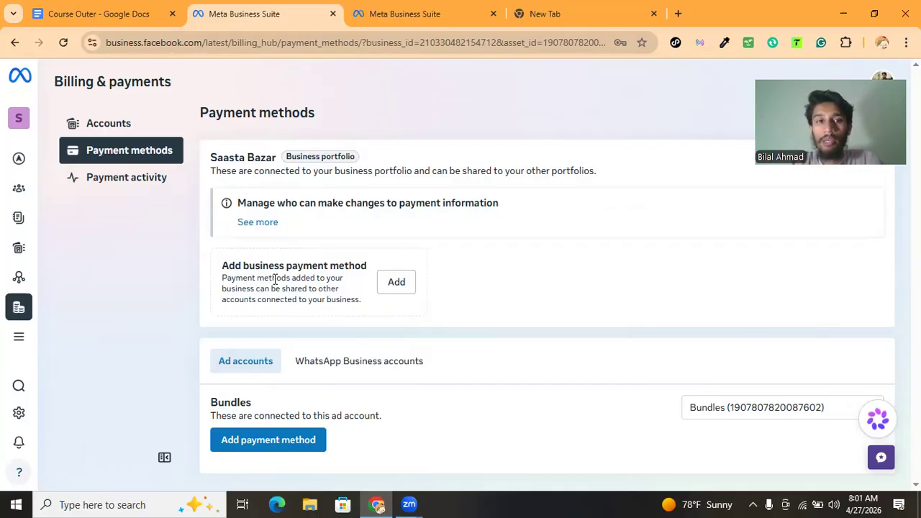
Switch to the lecture notes and add a "Payment Method" heading below the setup list
left_click(90, 16)
left_click(438, 387)
key("Return")
key("Return")
type("Payment")
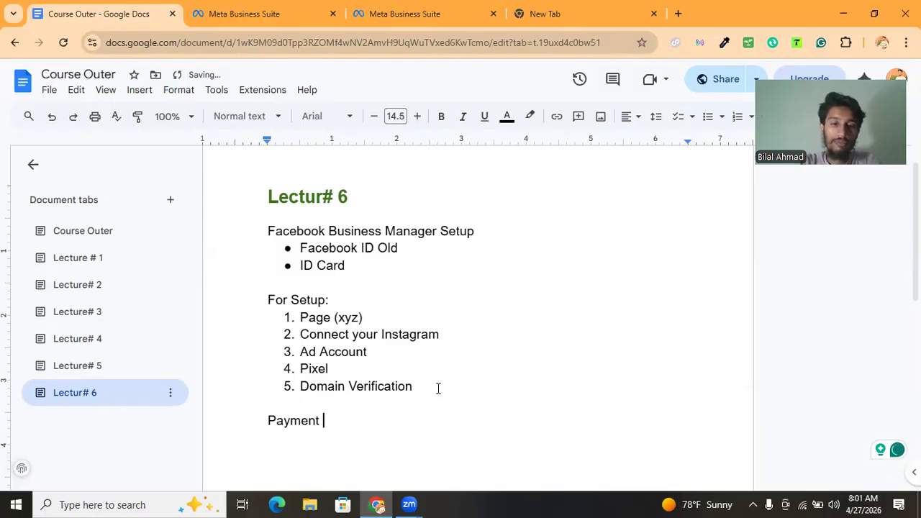
type(" Method")
key("Return")
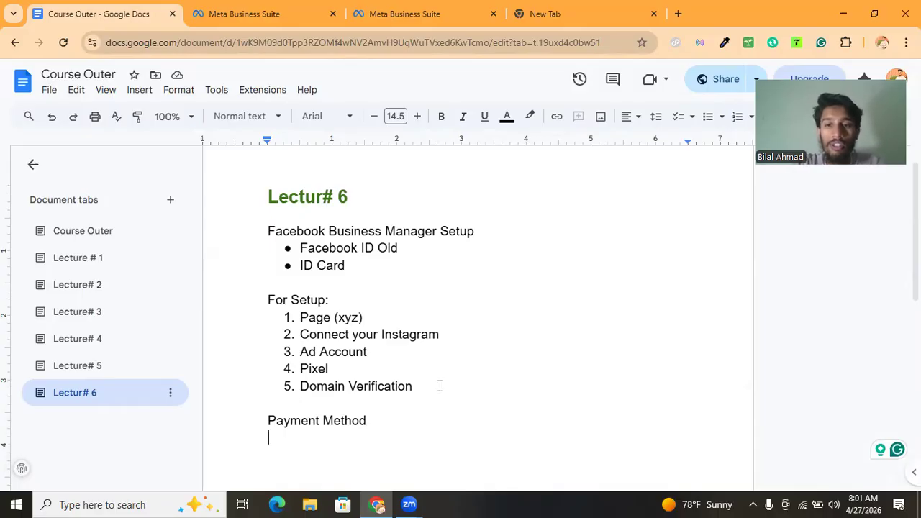
Start a bulleted list under the heading with the item "Sadapay 9% tax"
left_click(707, 116)
type("Sadapay")
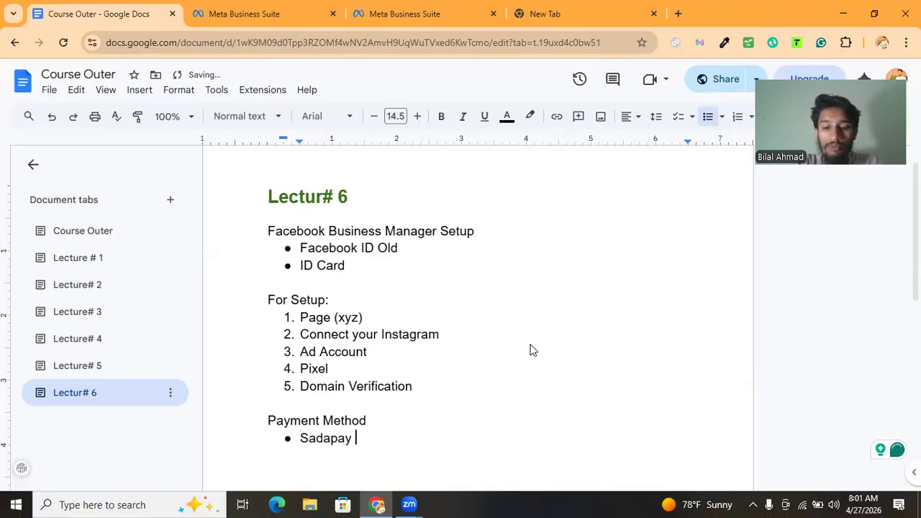
type(" 9%")
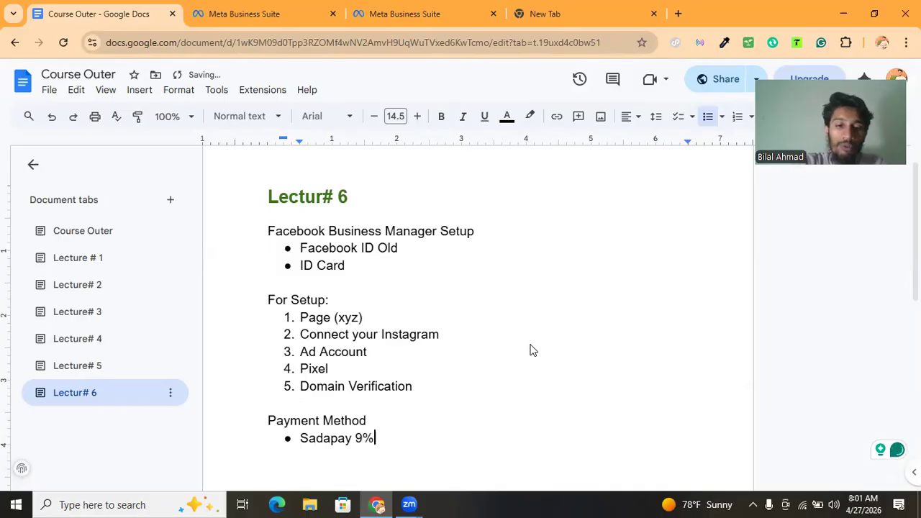
type(" tax")
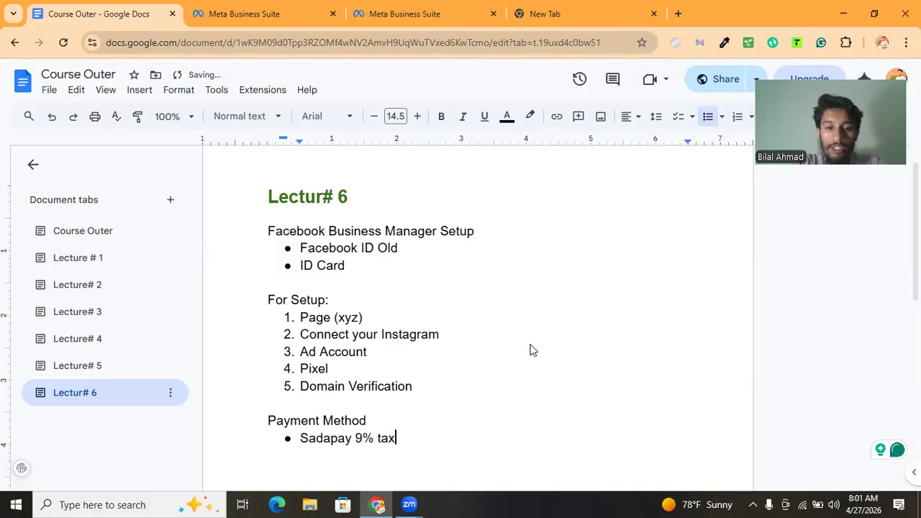
key("Return")
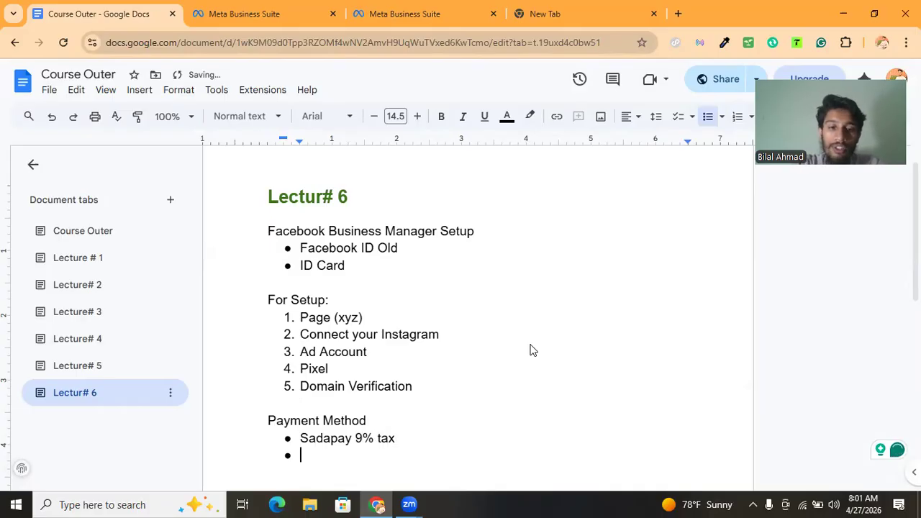
Add a second bullet reading "Nayapay 5% - 25%"
type("Nayapay 5")
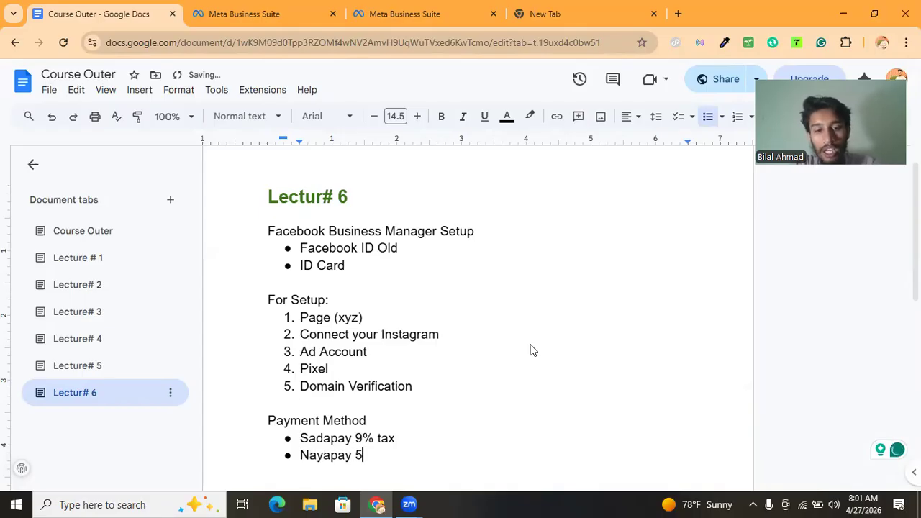
type("%-")
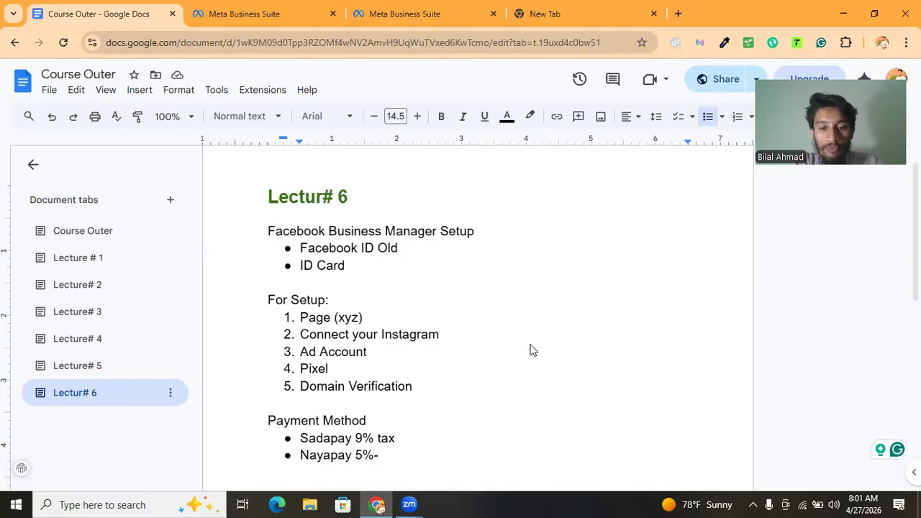
key("BackSpace")
type("- 25%")
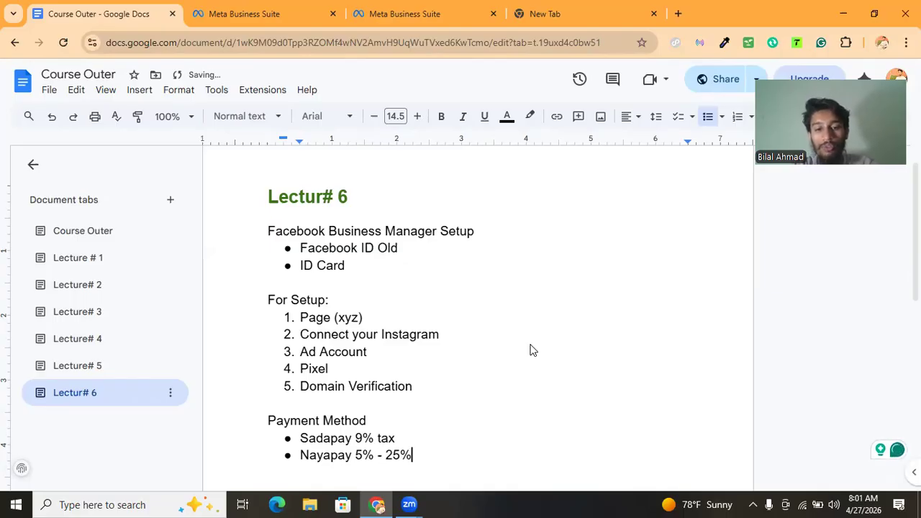
key("Return")
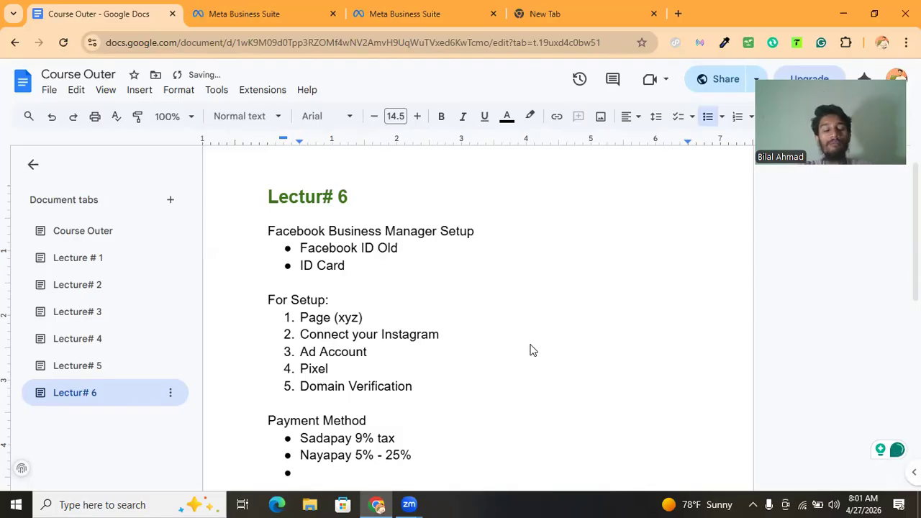
Add a third bullet reading "RedotPay"
scroll(533, 350, "down", 3)
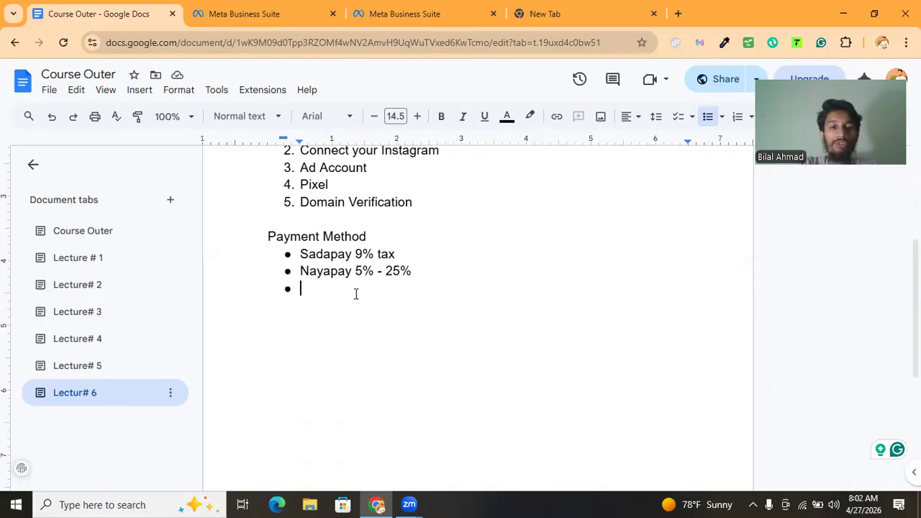
type("Re")
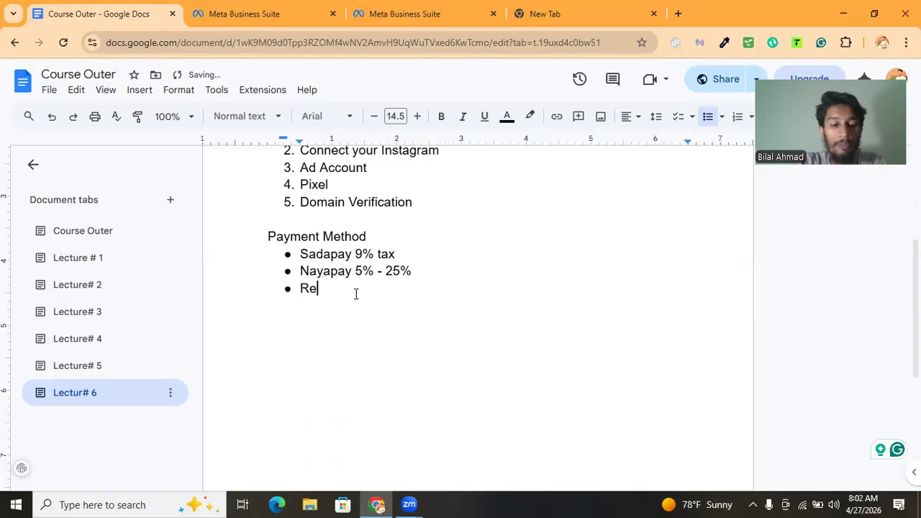
type("dotPay")
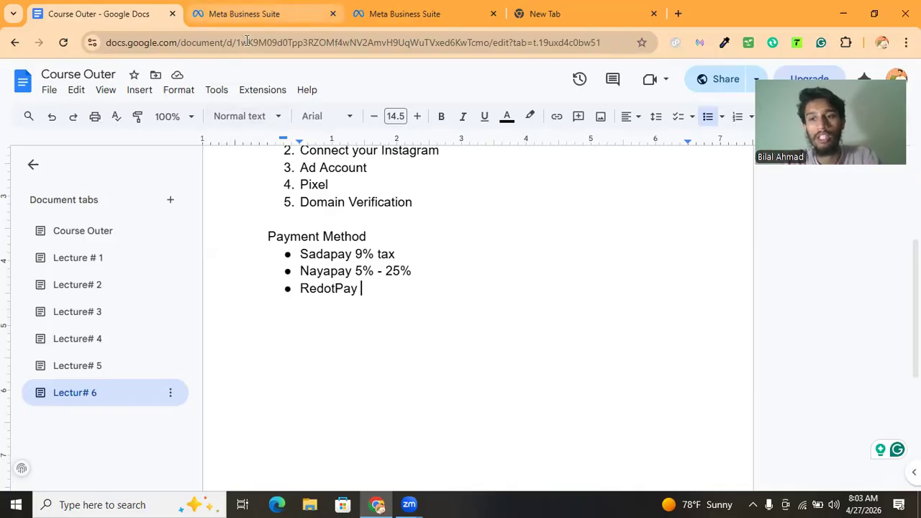
Return to the payment methods page and highlight the description of adding a business payment method
left_click(244, 14)
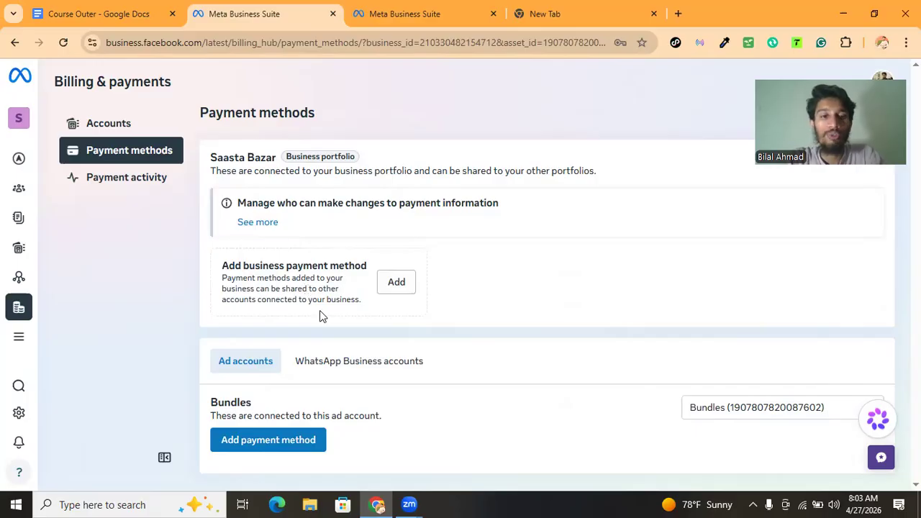
left_click_drag(288, 268, 302, 286)
left_click(302, 294)
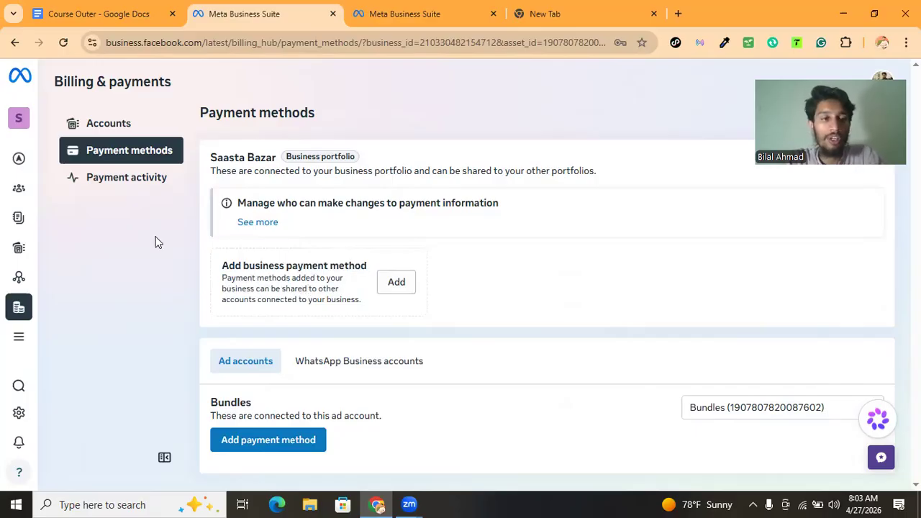
Open Events Manager through All tools and scroll through the datasets overview
mouse_move(32, 189)
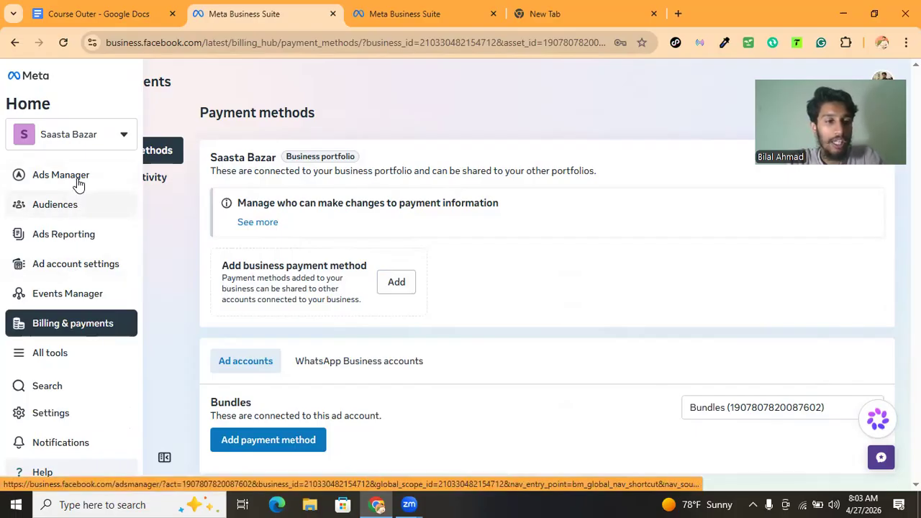
left_click(72, 353)
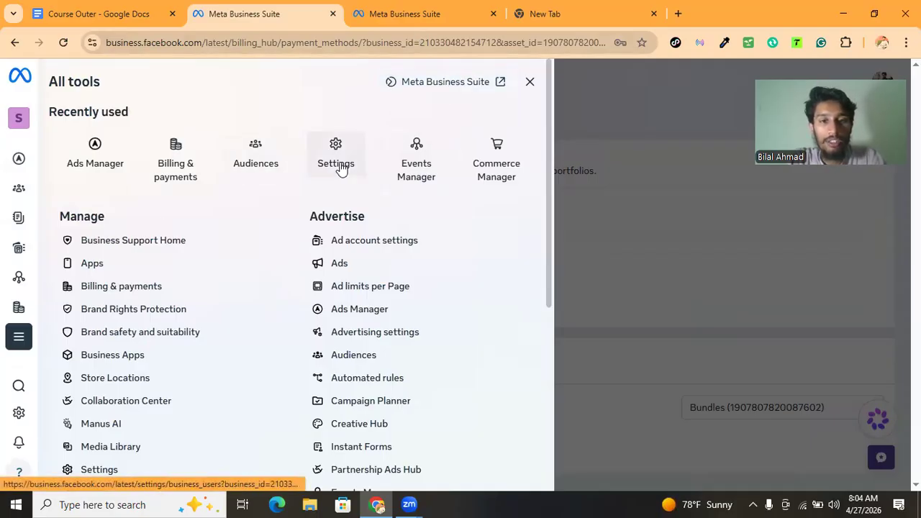
left_click(418, 149)
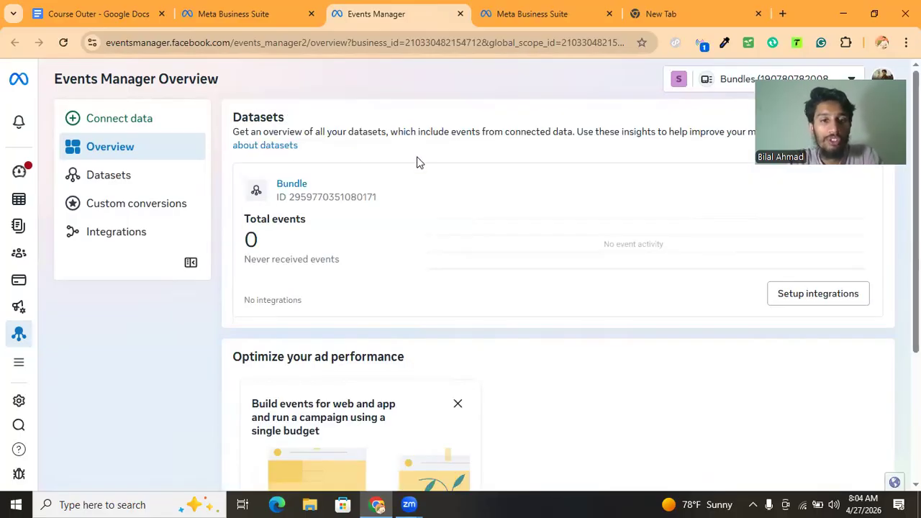
scroll(406, 297, "down", 3)
scroll(405, 297, "up", 1)
scroll(406, 297, "up", 2)
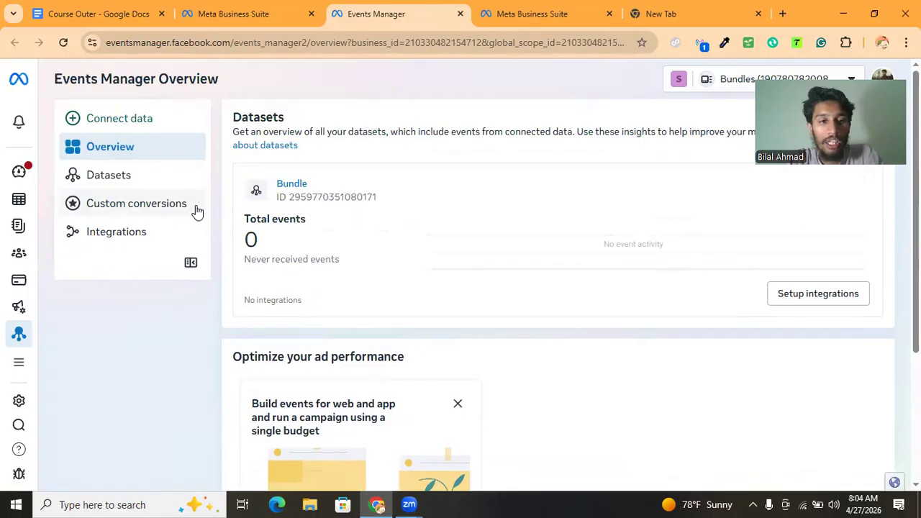
scroll(339, 207, "down", 3)
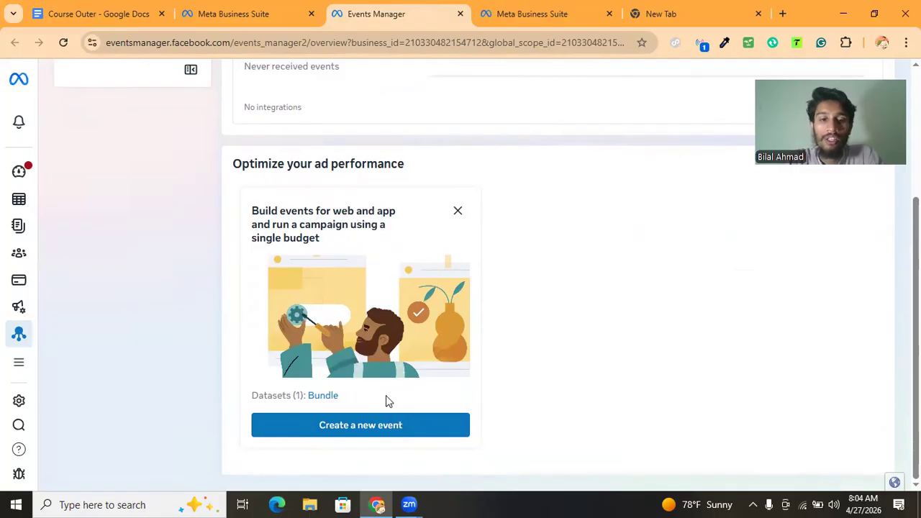
scroll(386, 401, "up", 5)
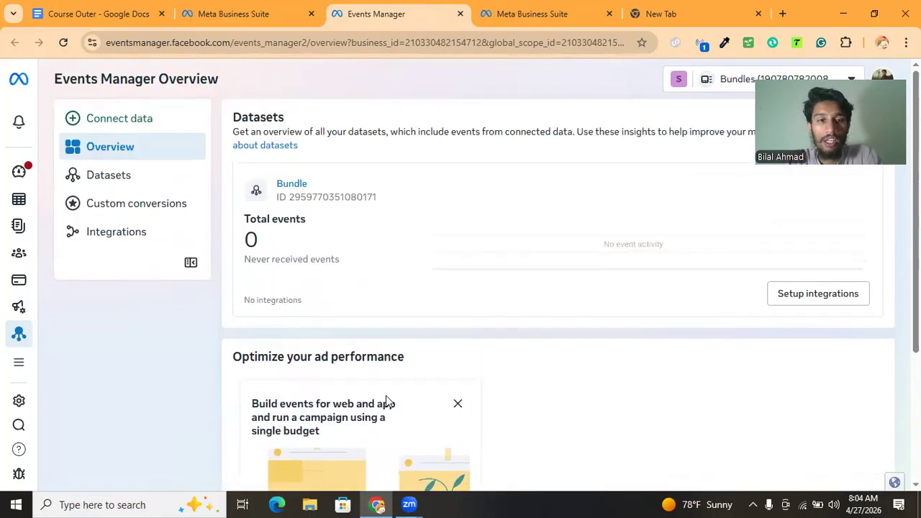
Open the Bundle dataset and highlight its name and ID
left_click(170, 182)
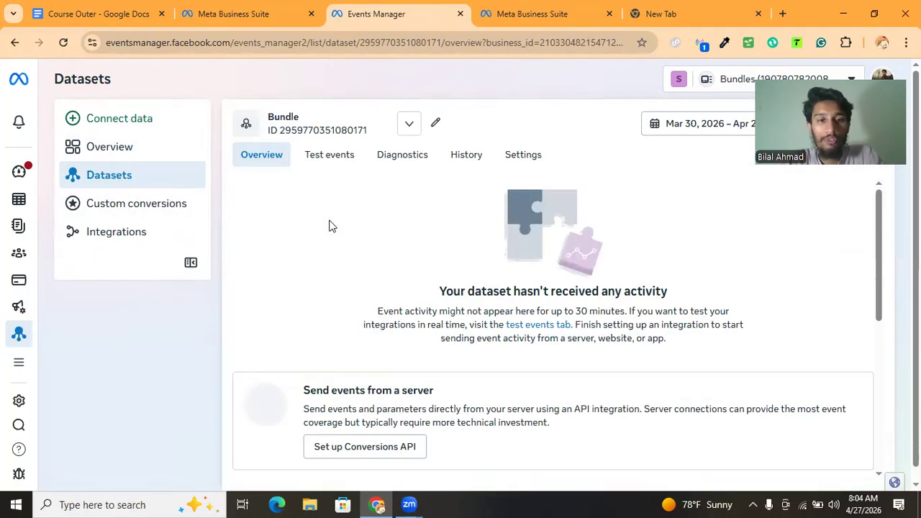
scroll(329, 226, "down", 1)
scroll(329, 227, "up", 1)
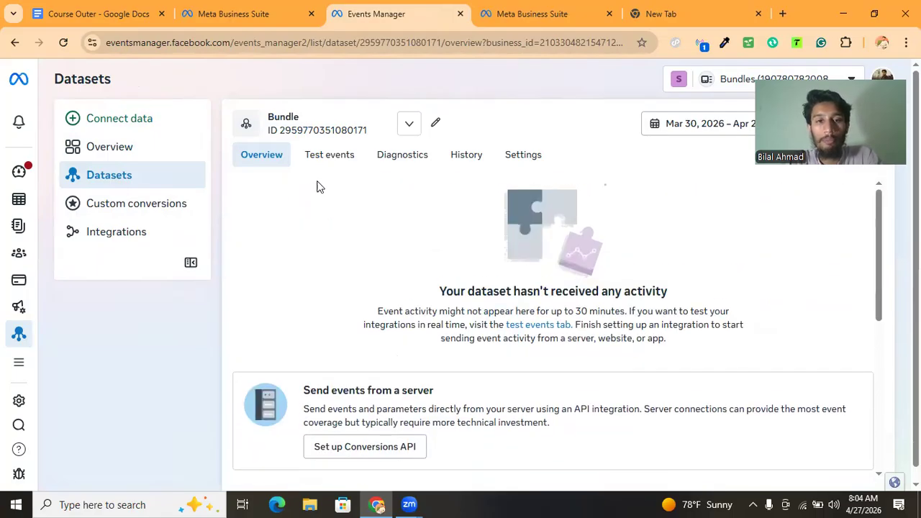
left_click_drag(360, 192, 286, 95)
left_click(286, 95)
left_click(285, 117)
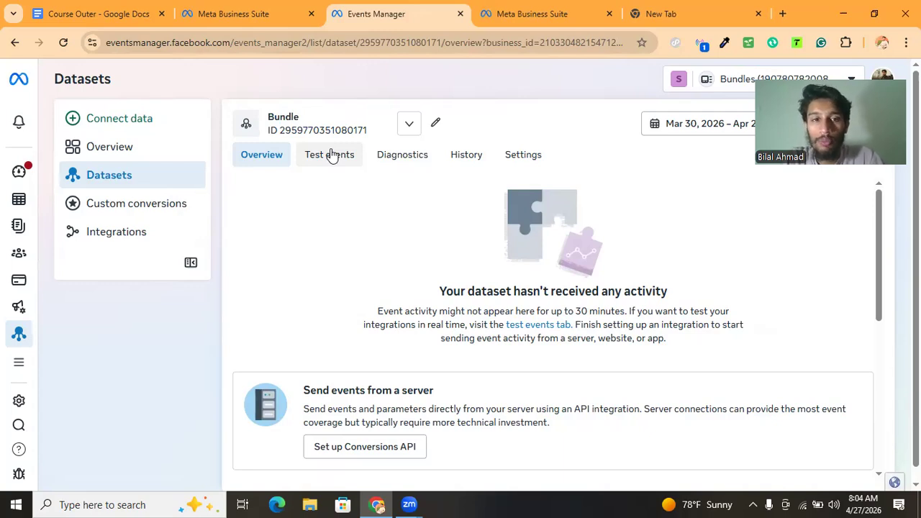
Open the dataset's Test events tab and choose Website as the marketing channel
left_click(331, 155)
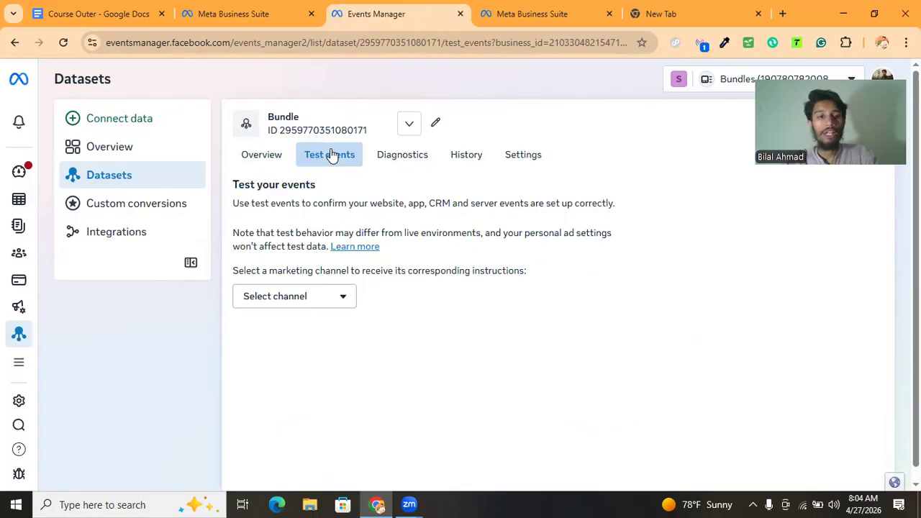
left_click(277, 308)
left_click(282, 328)
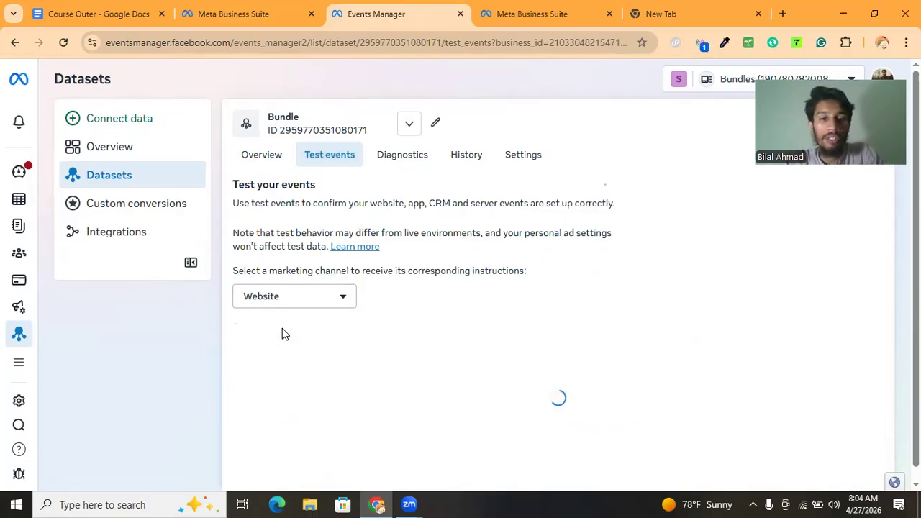
Expand the server and website event confirmation sections to read the test instructions
scroll(309, 319, "down", 1)
left_click(323, 335)
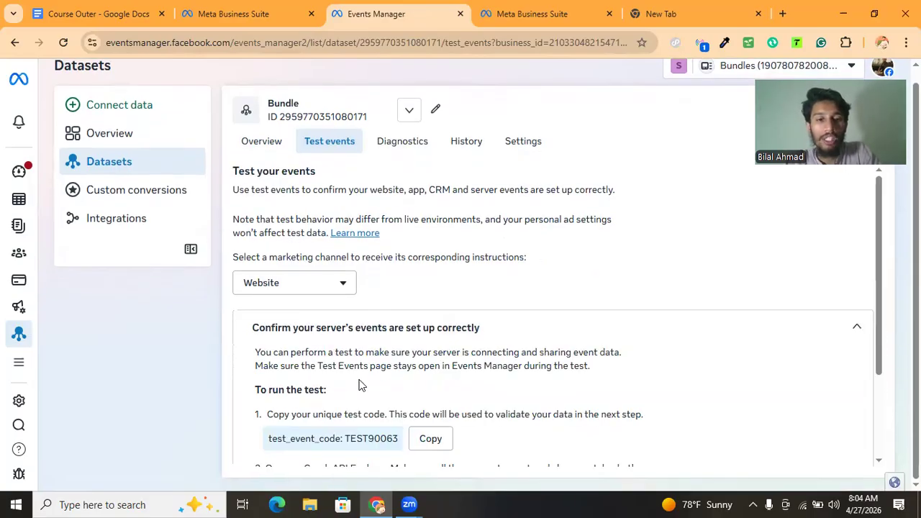
scroll(362, 354, "down", 2)
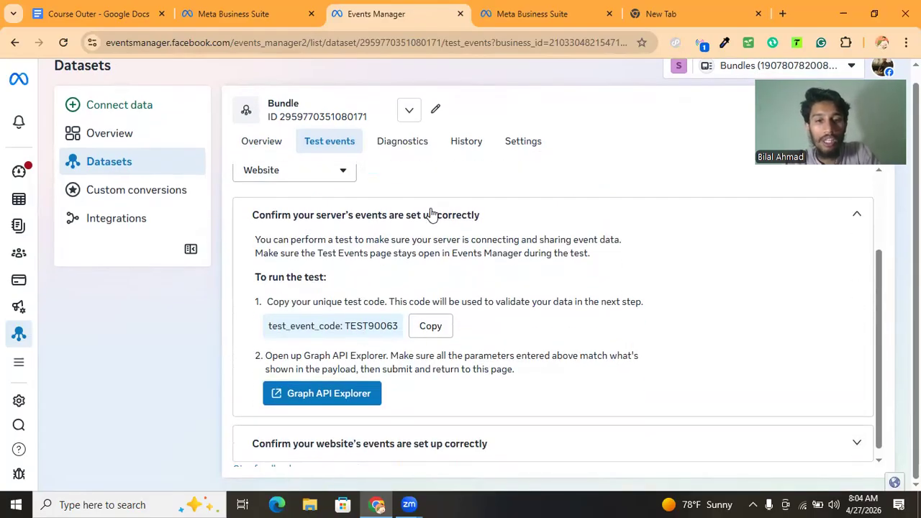
left_click(430, 214)
left_click(391, 377)
scroll(391, 381, "down", 1)
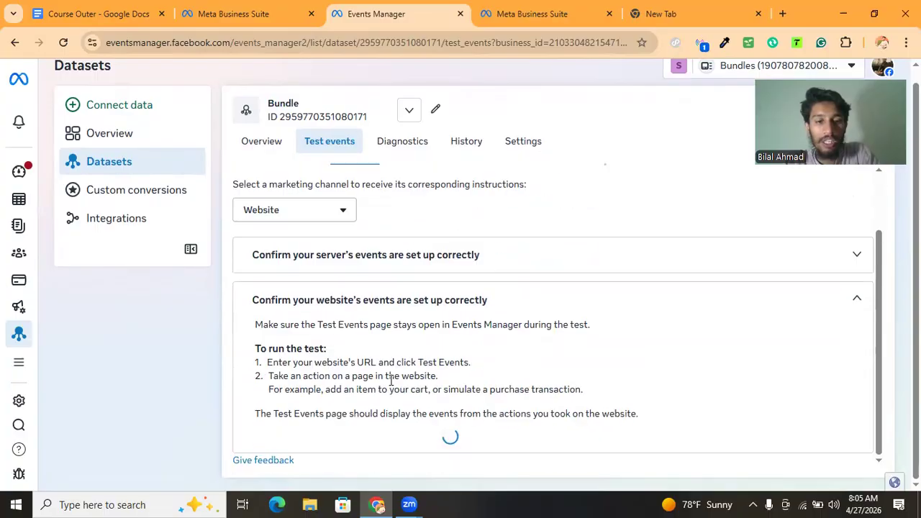
left_click(388, 444)
scroll(389, 446, "down", 1)
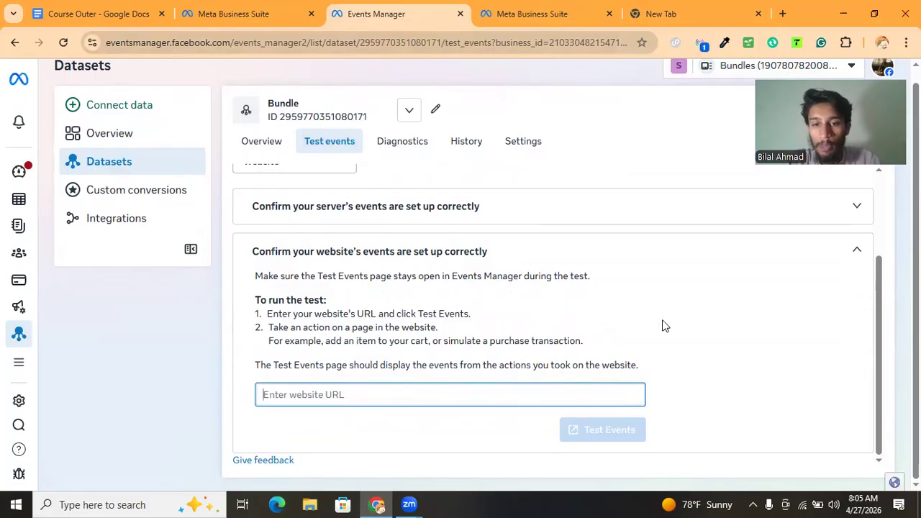
left_click(615, 416)
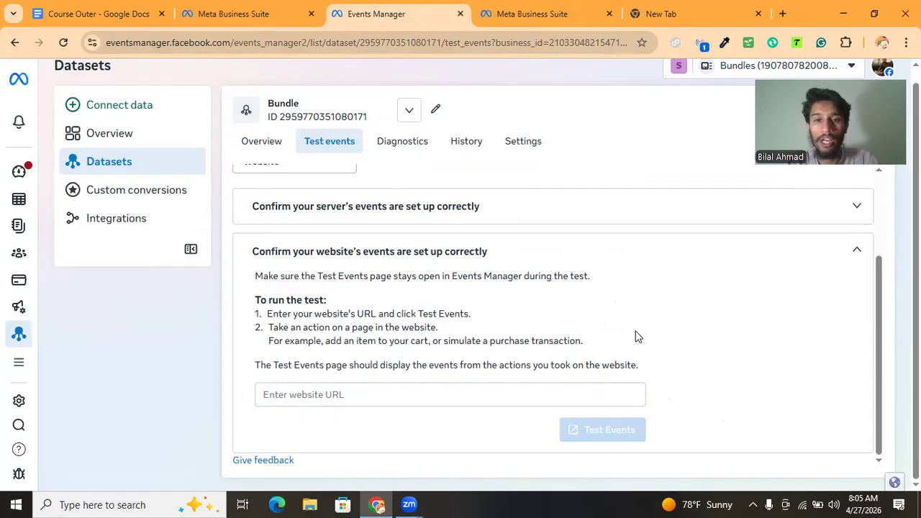
Open the Meta Pixel Helper extension and inspect the detected pixel's ID and PageView event
left_click(701, 44)
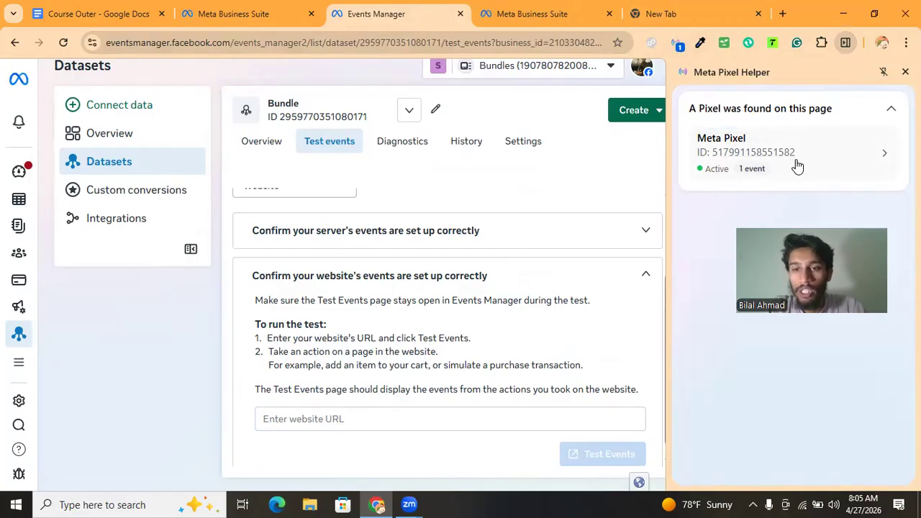
left_click(731, 145)
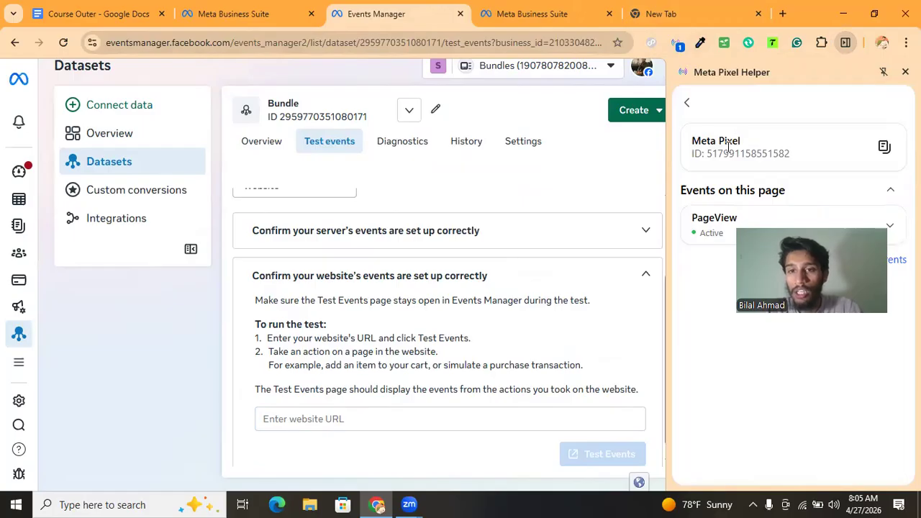
left_click_drag(707, 143, 730, 140)
left_click(731, 140)
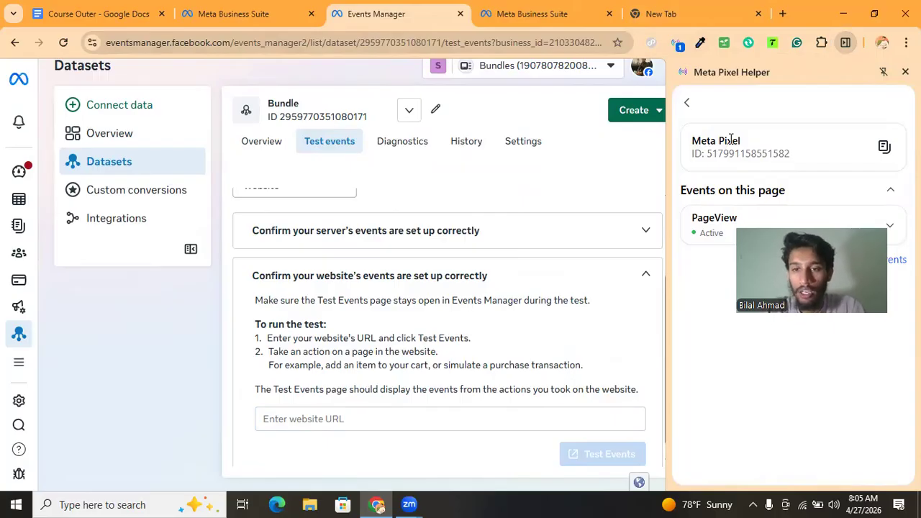
left_click_drag(734, 140, 701, 140)
left_click(702, 142)
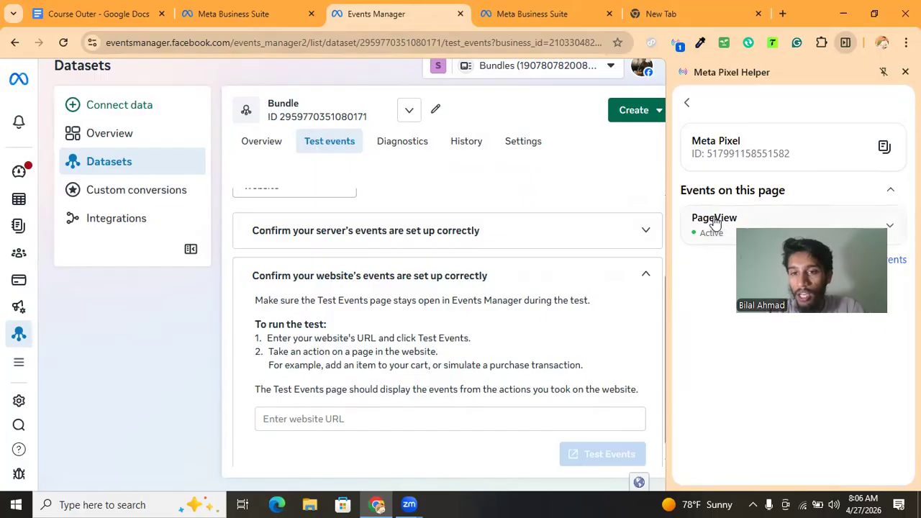
Go back to the pixel overview in Meta Pixel Helper and close the extension panel
left_click(684, 106)
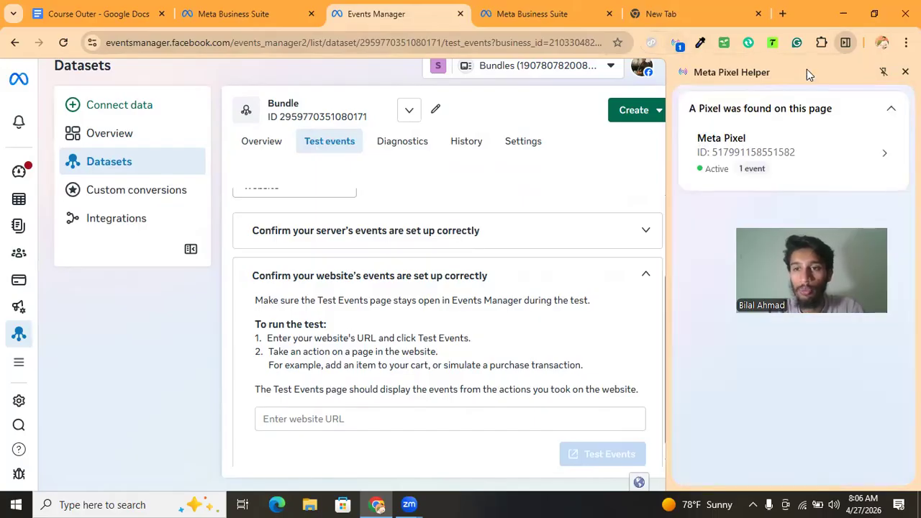
left_click(905, 71)
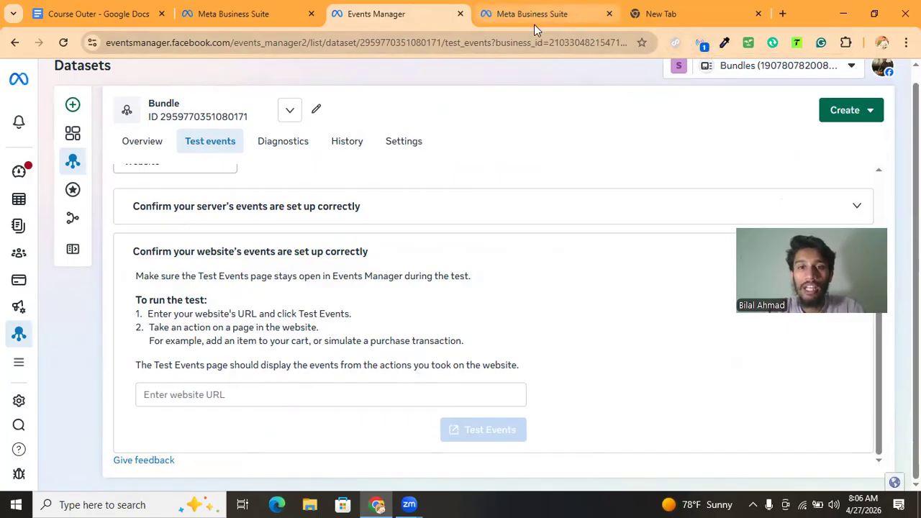
In a new browser tab, search Google for "meta facebook and instagram shopify app"
mouse_move(523, 28)
left_click(651, 13)
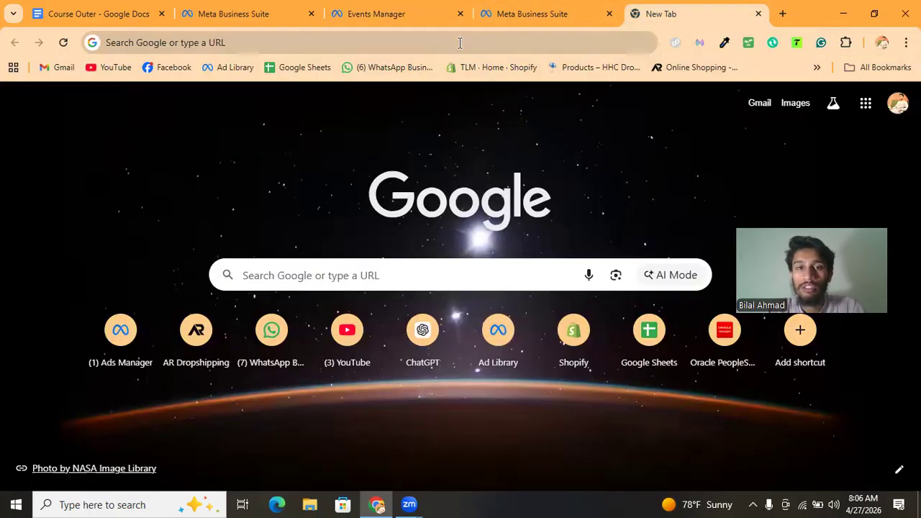
left_click(421, 42)
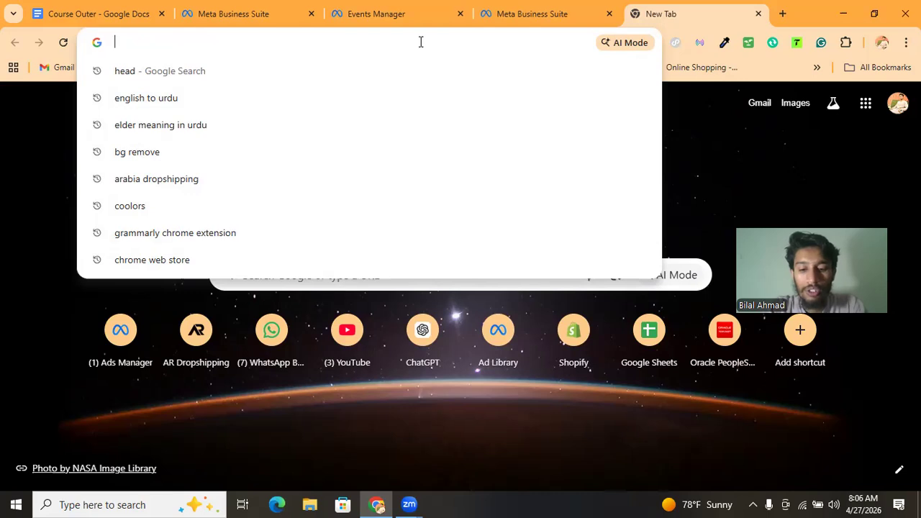
left_click(389, 23)
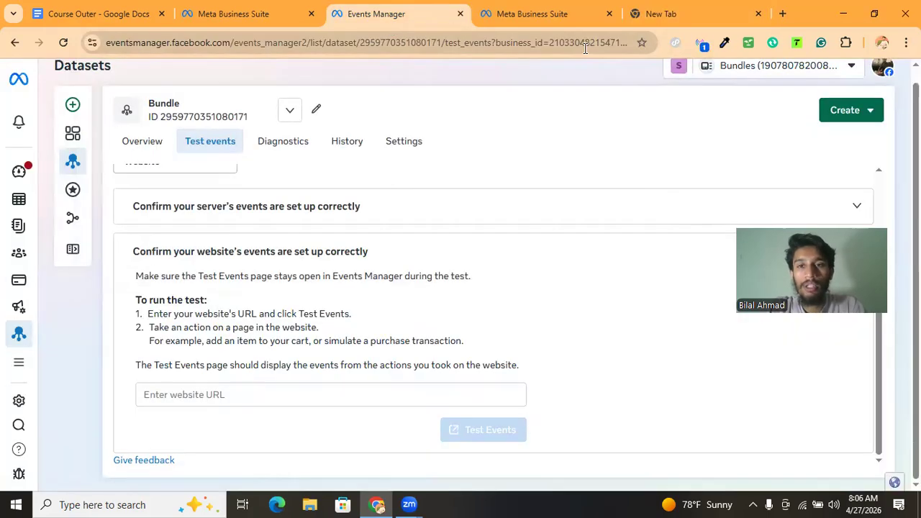
left_click(660, 16)
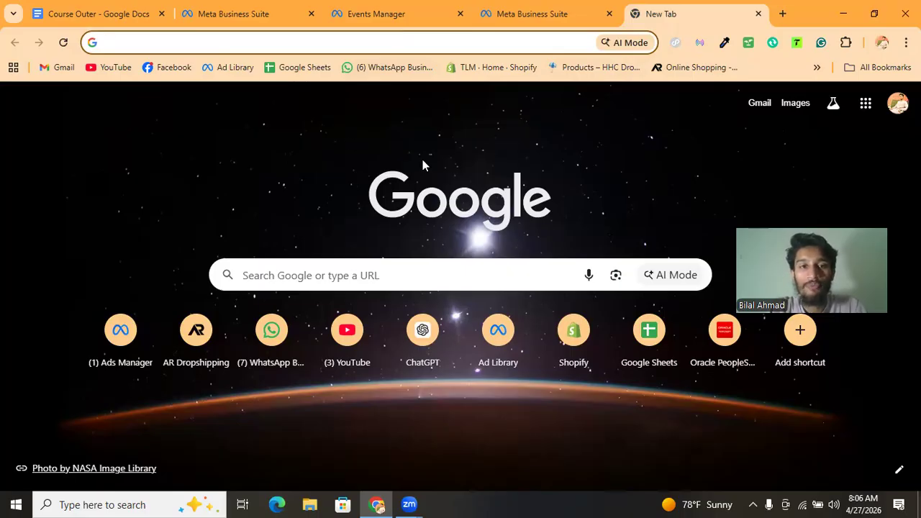
type("meta ")
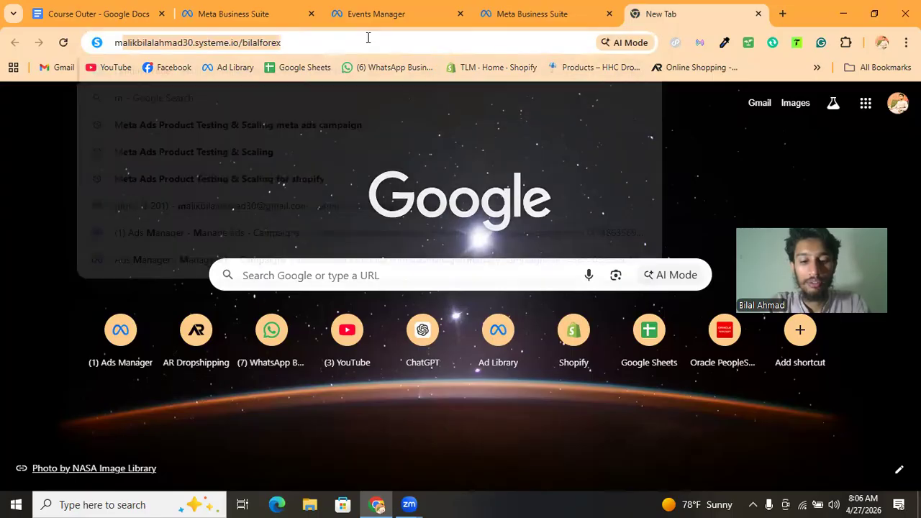
type("fac")
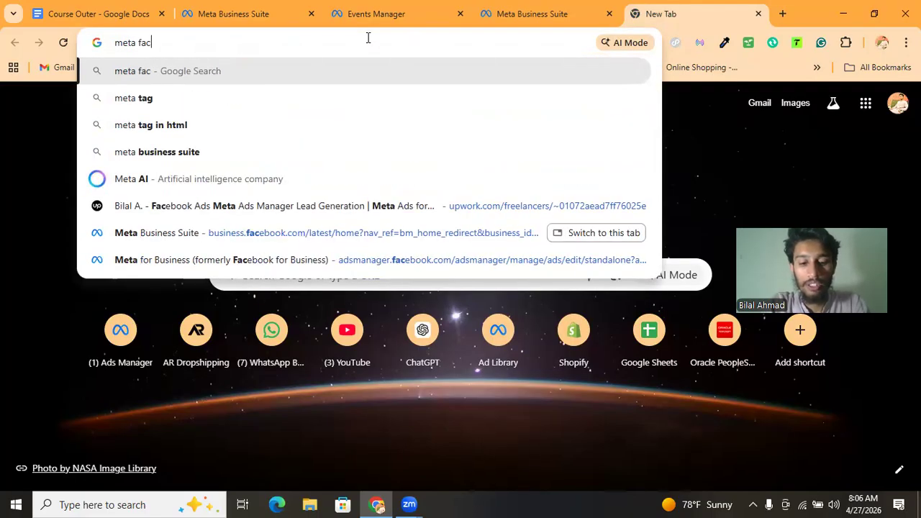
type("ebook and indt")
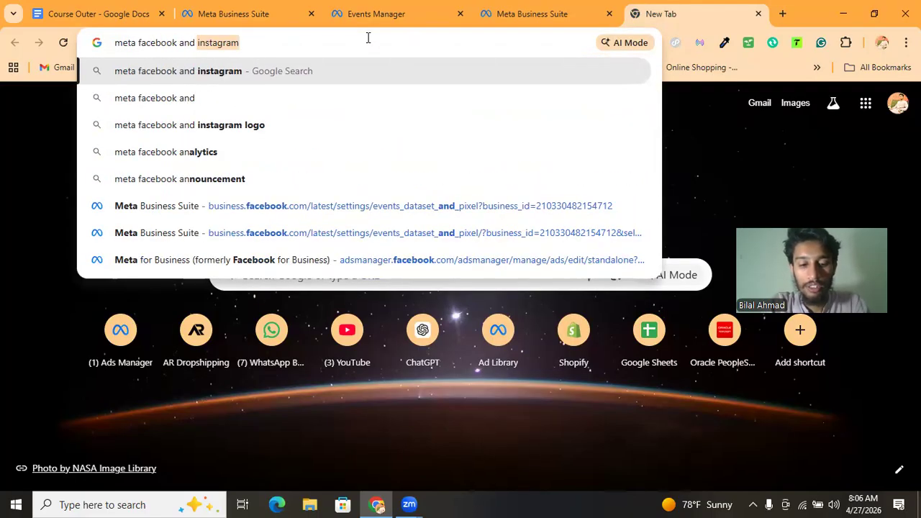
type("ra")
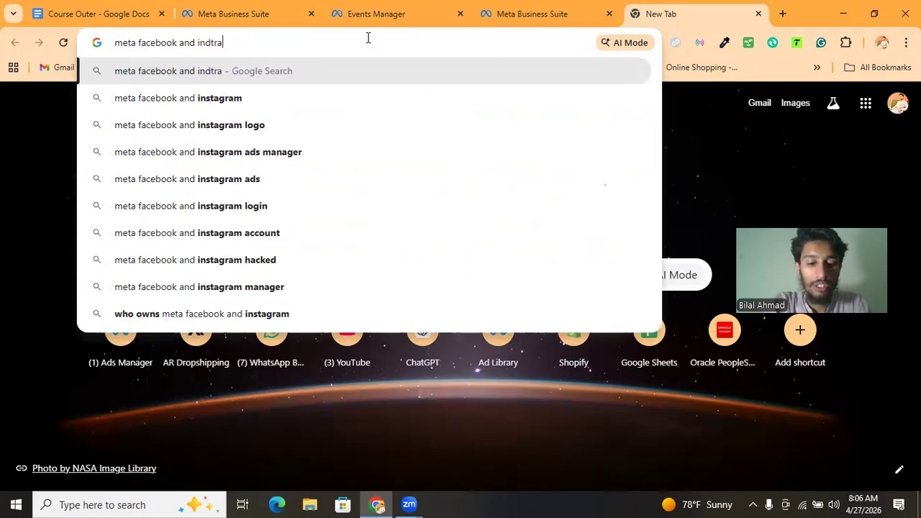
key("BackSpace")
key("BackSpace")
key("BackSpace")
key("BackSpace")
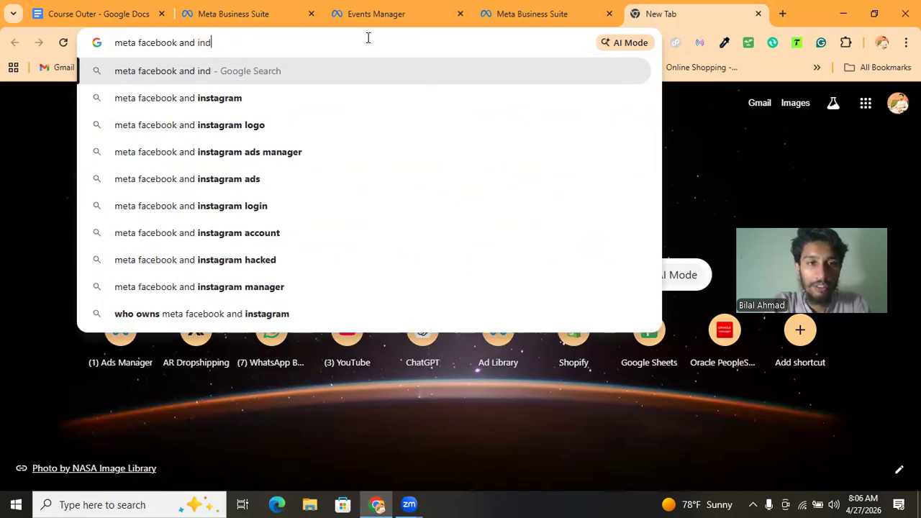
type("stagram ")
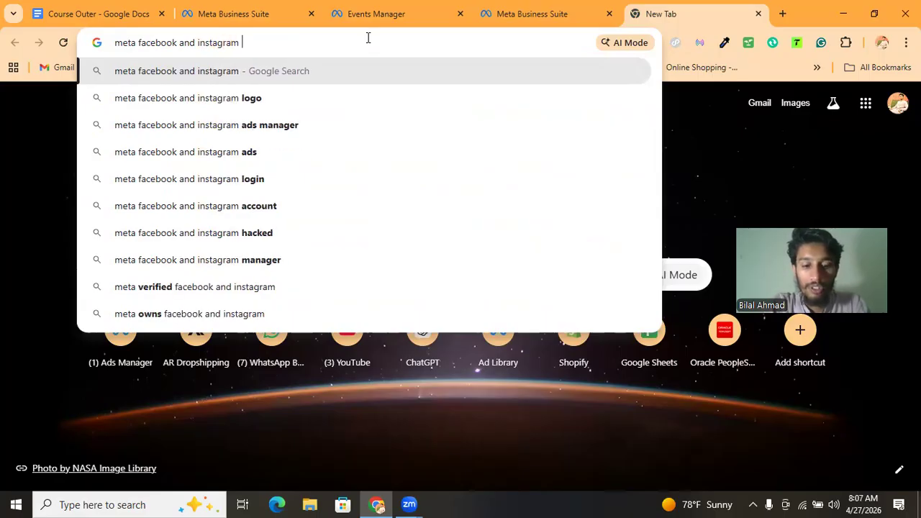
type("shopify app")
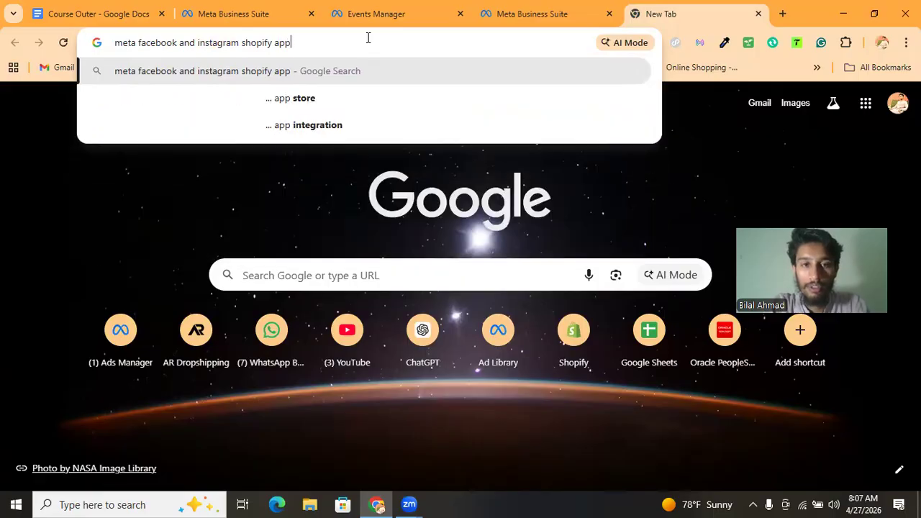
key("Return")
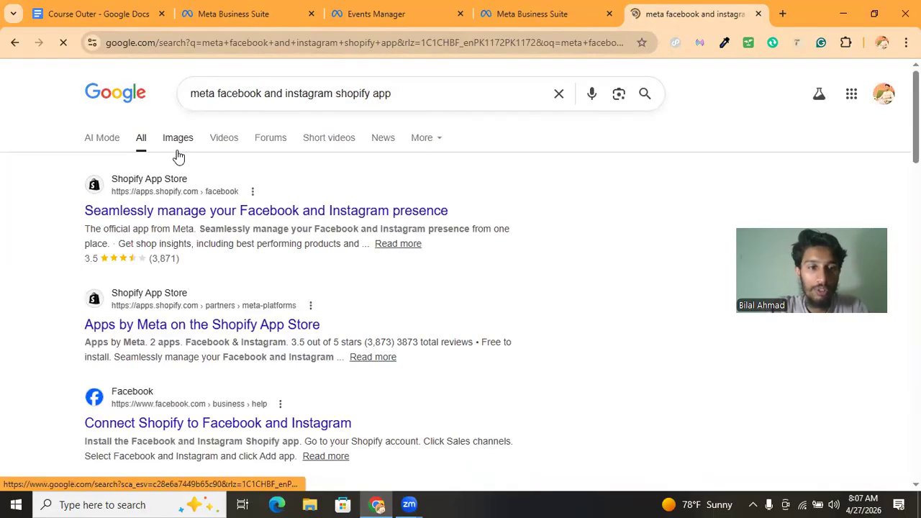
Browse the image results for the search, then return to the all-results view
left_click(177, 138)
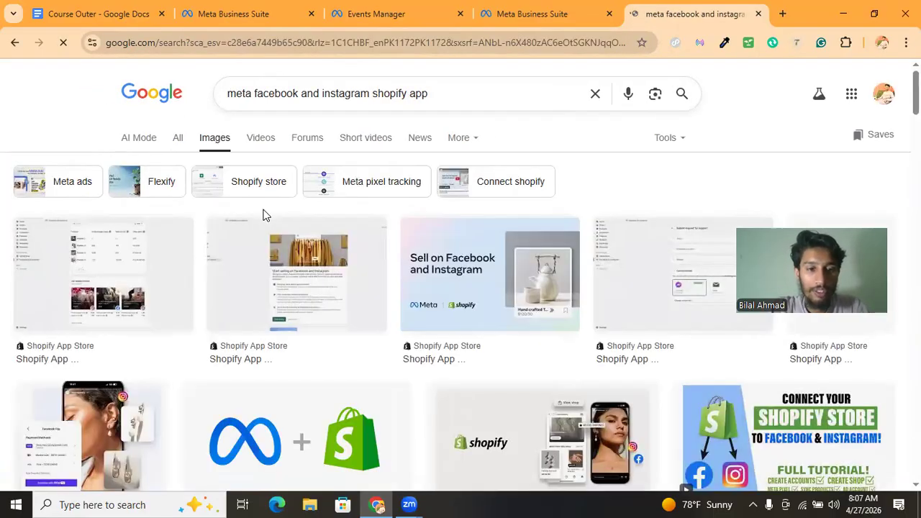
scroll(263, 215, "down", 5)
scroll(263, 214, "down", 5)
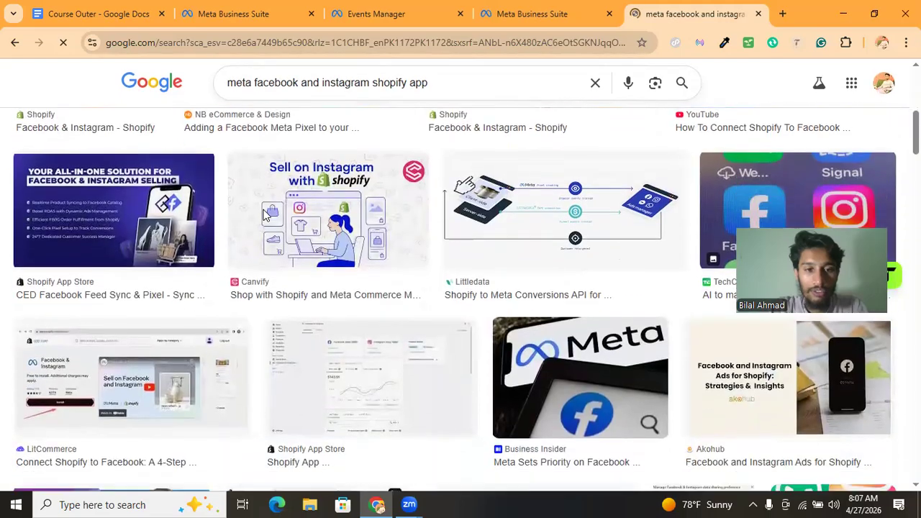
scroll(262, 214, "up", 10)
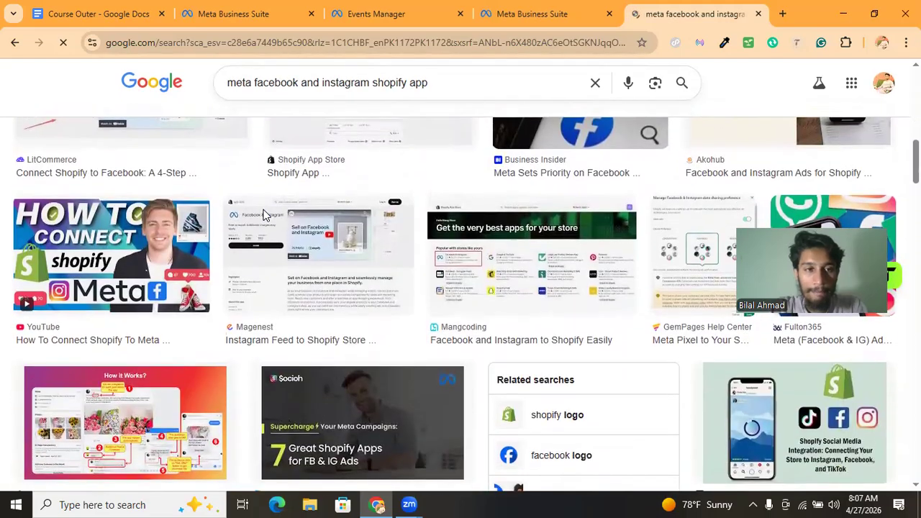
left_click(179, 133)
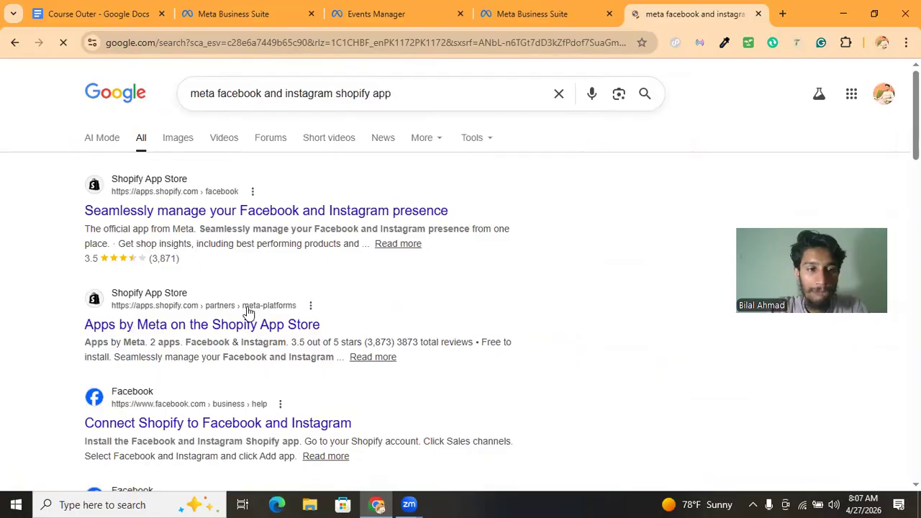
Open the "Apps by Meta on the Shopify App Store" result in a new tab and switch to it
scroll(249, 316, "down", 1)
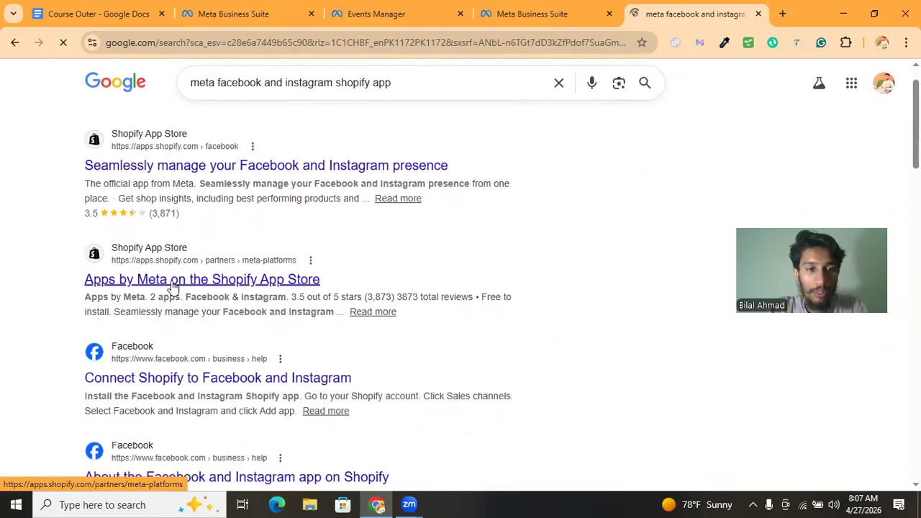
right_click(196, 287)
left_click(239, 298)
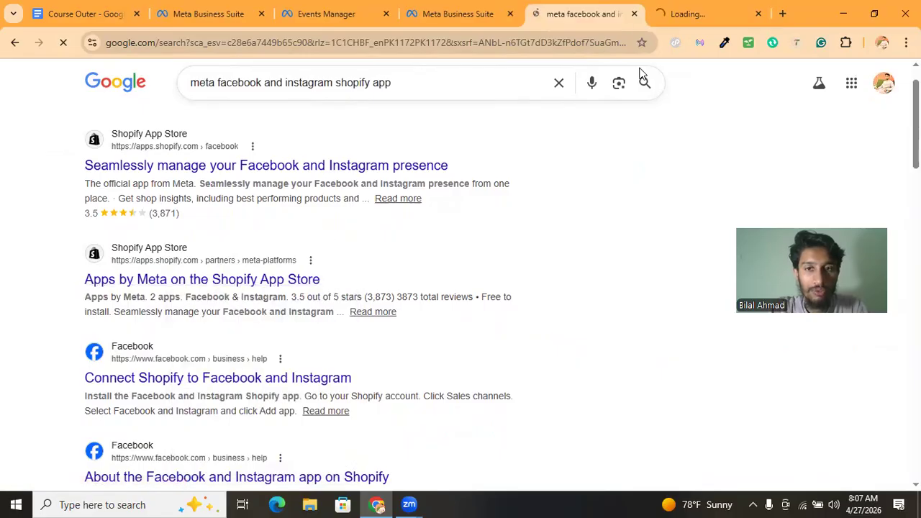
left_click(668, 23)
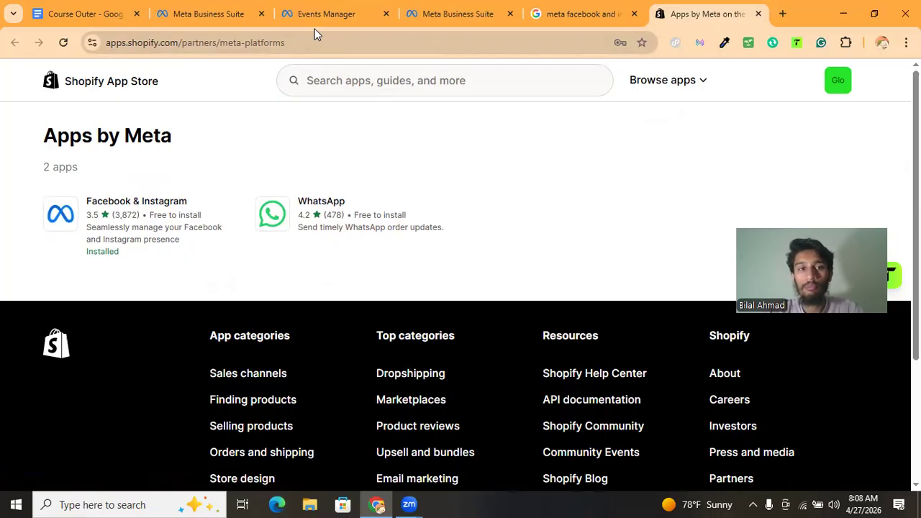
Open the Saasta Bazar business portfolio settings and view the Bundles ad account's details
left_click(255, 16)
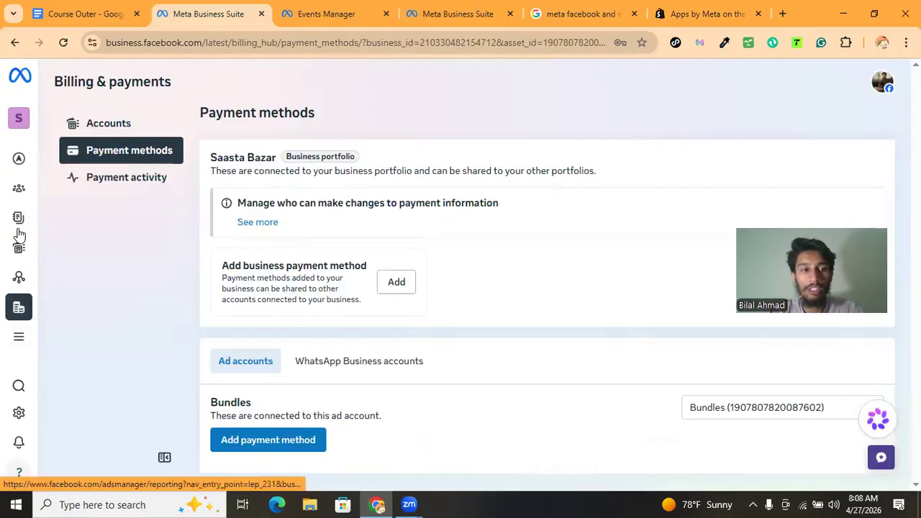
mouse_move(16, 237)
left_click(76, 141)
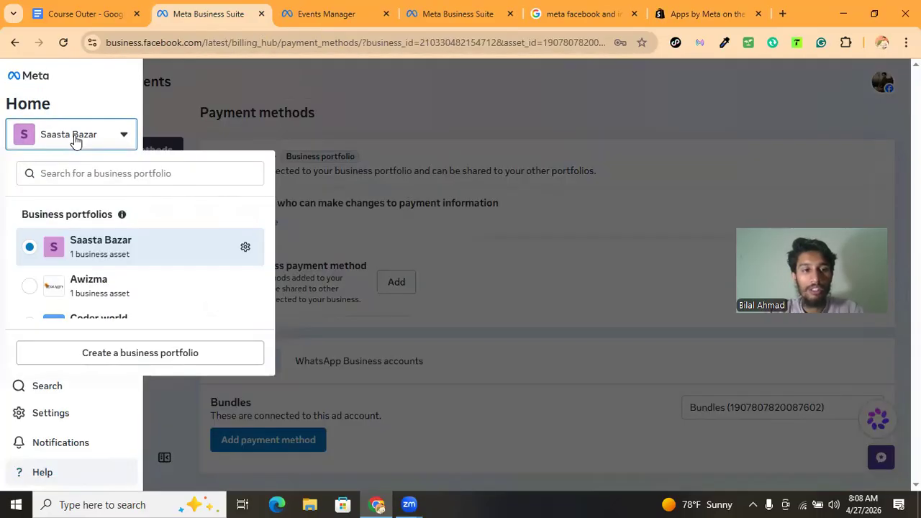
left_click(247, 248)
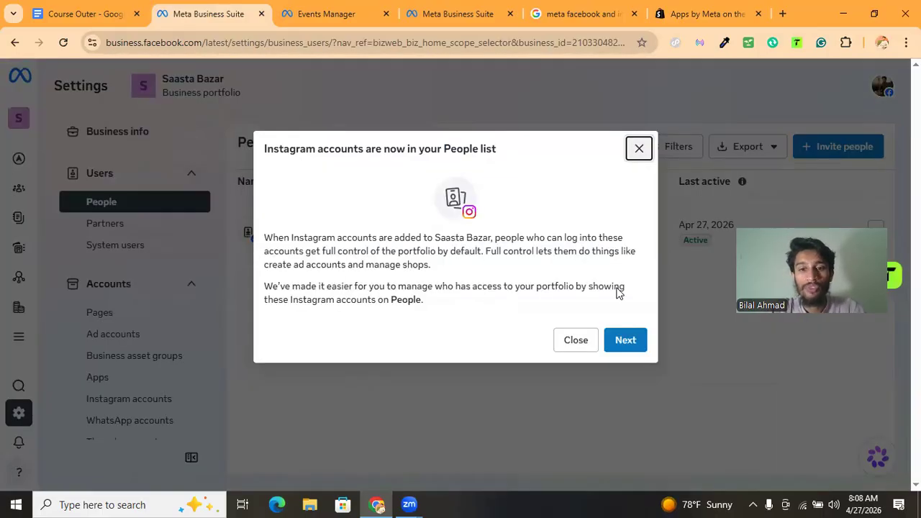
left_click(582, 344)
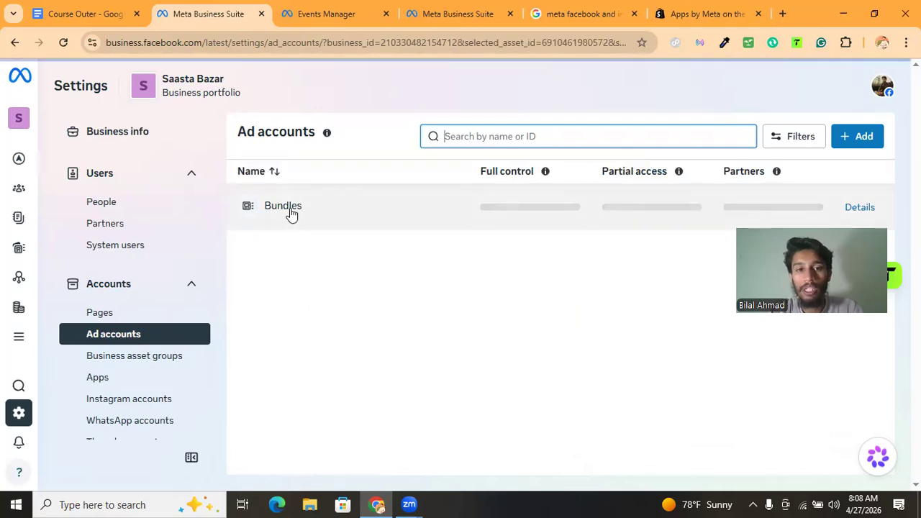
left_click(290, 213)
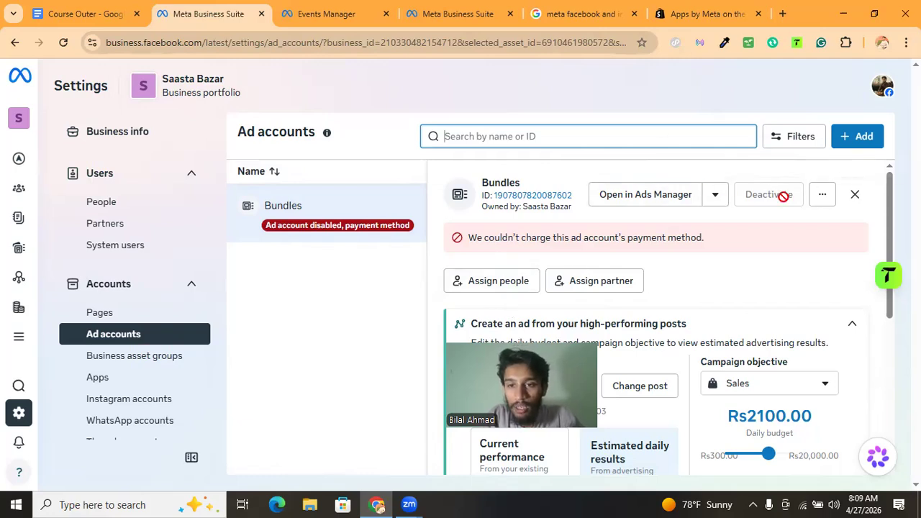
Open the portfolio's People list and dismiss the Instagram accounts notice
left_click(687, 288)
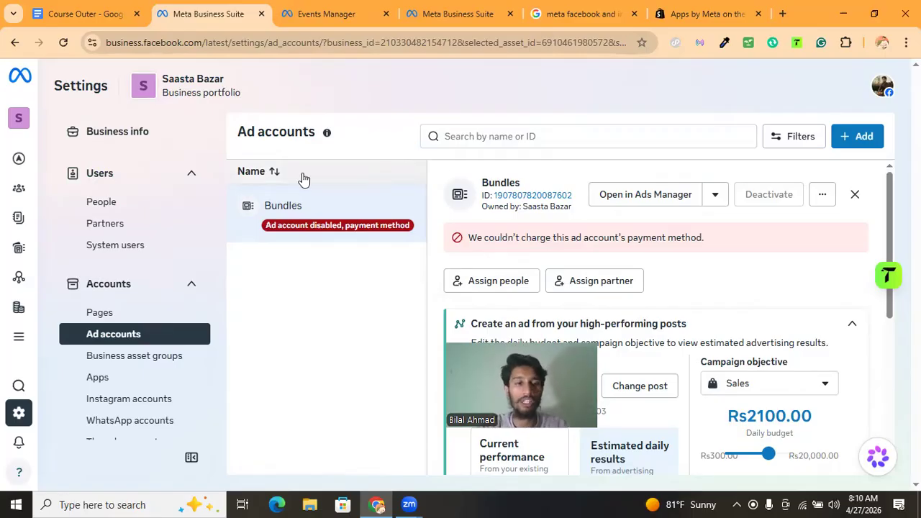
left_click(121, 205)
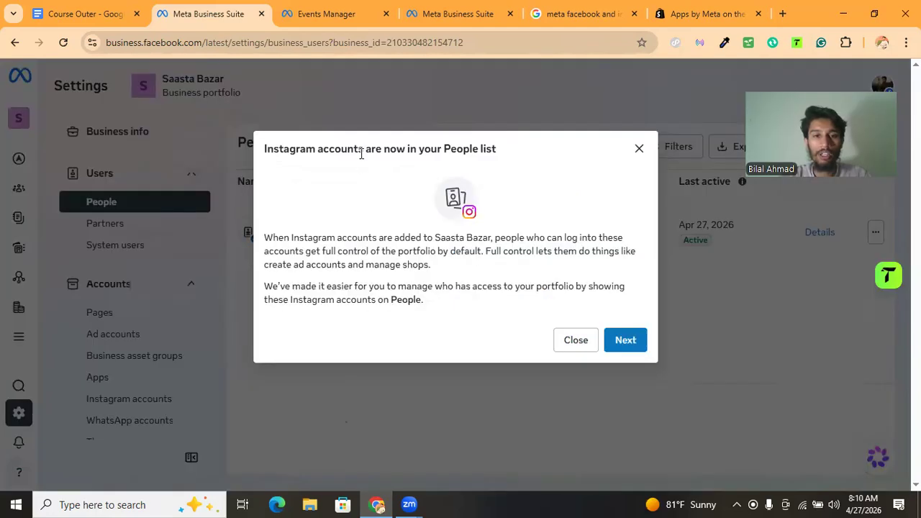
left_click_drag(359, 149, 507, 150)
left_click(505, 150)
left_click(639, 149)
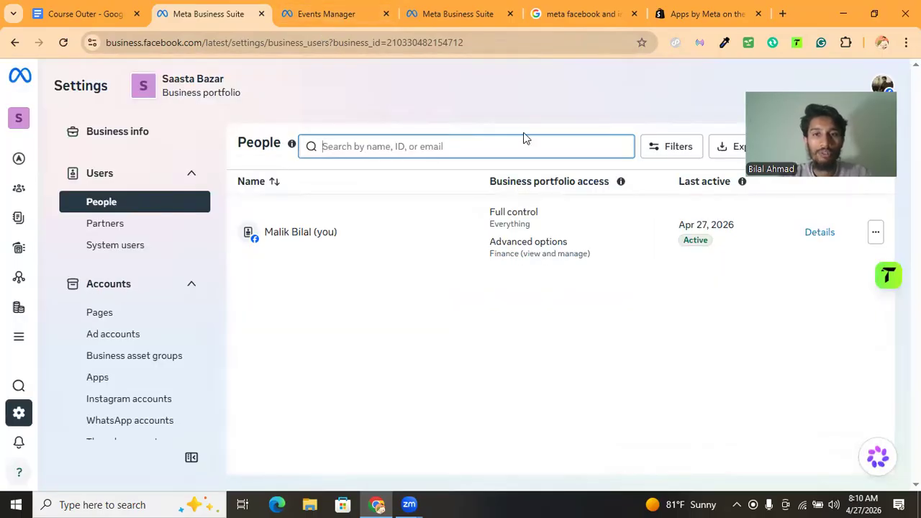
Switch to the Course Outer document and start a new paragraph below the payment methods reading "Make sure You run your ads in"
left_click(113, 16)
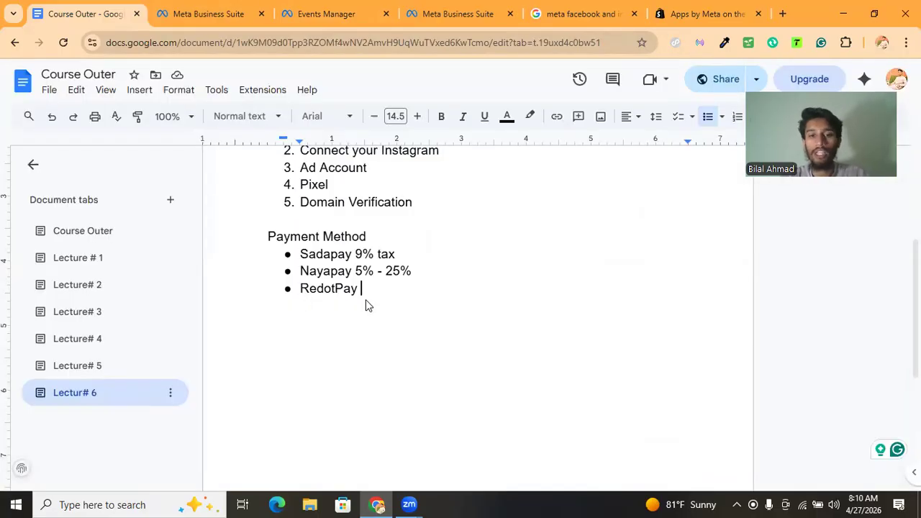
key("Return")
key("Return")
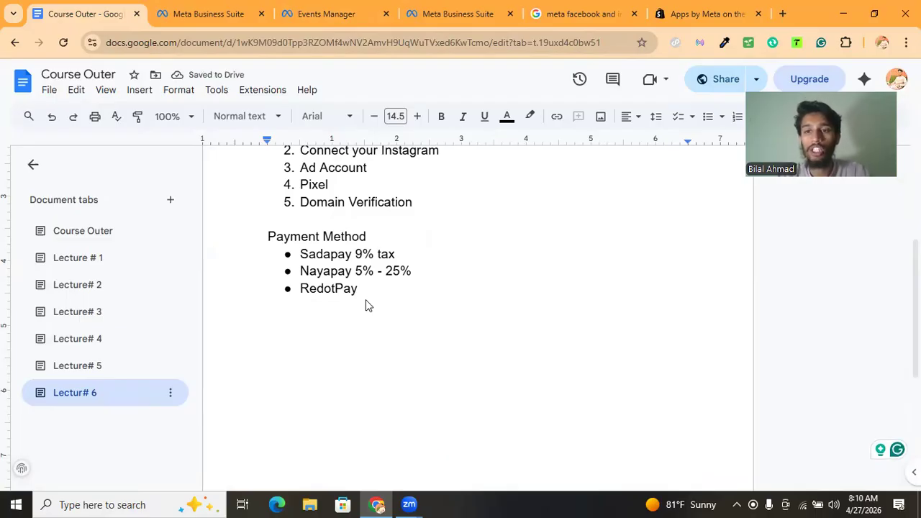
type("M")
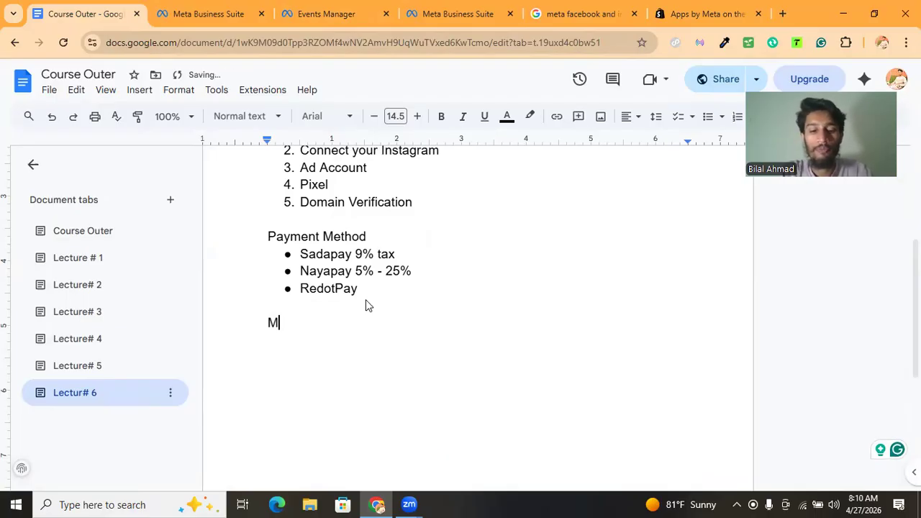
type("ake sure ")
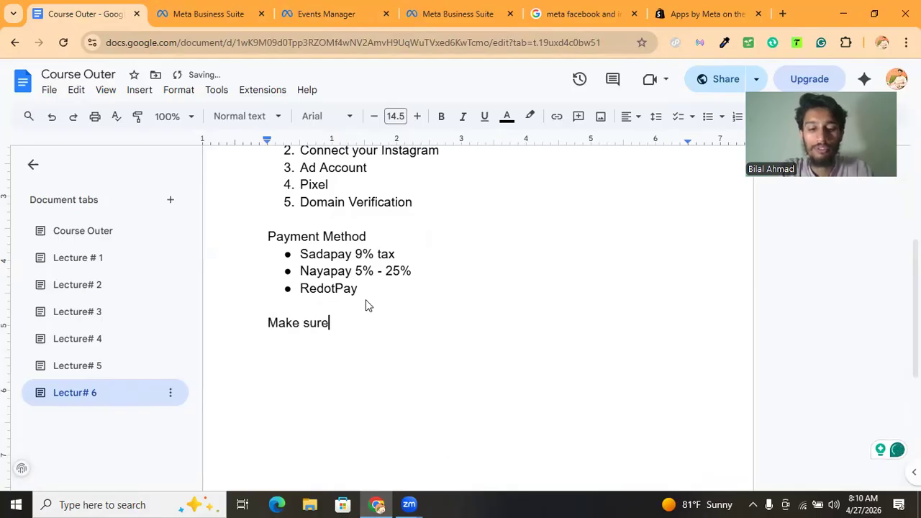
type("Y")
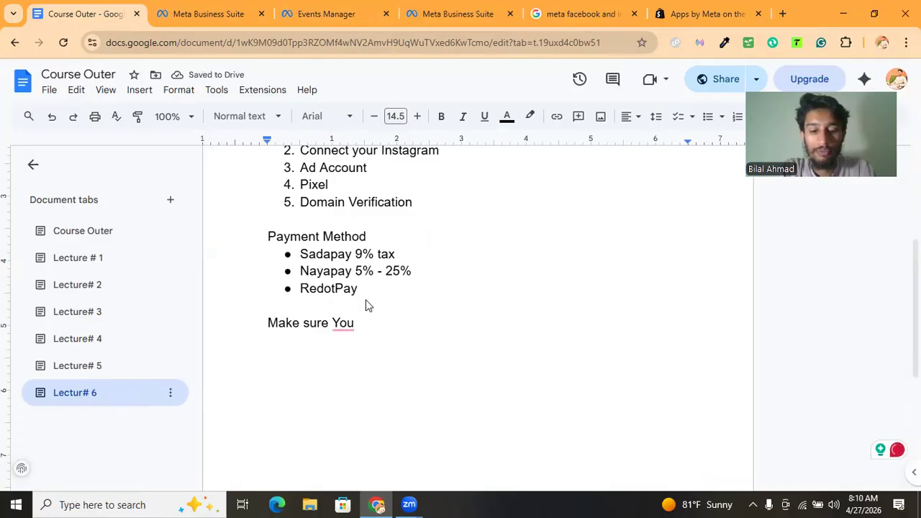
type("ou run your ")
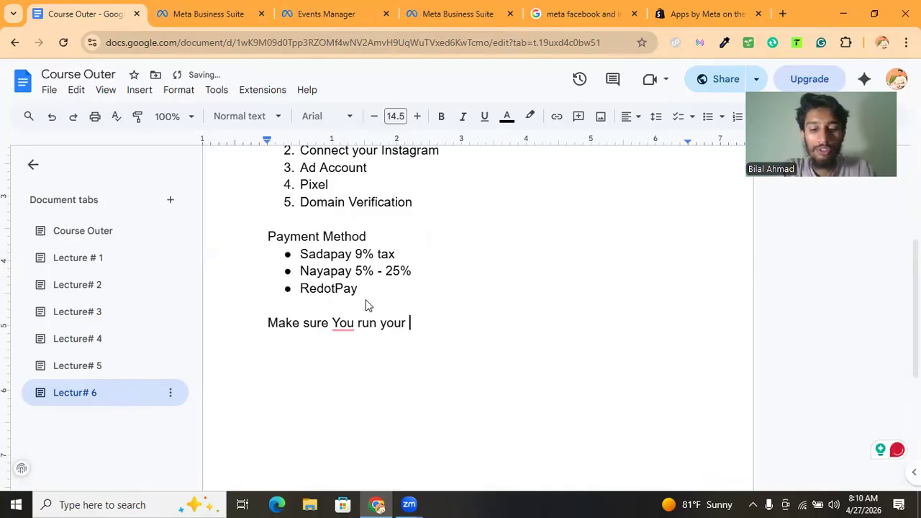
type("ads ")
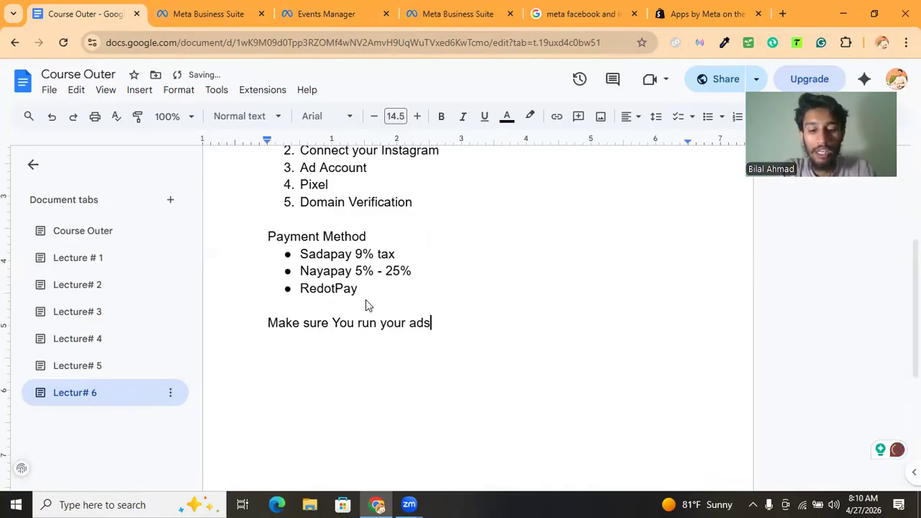
type("in ")
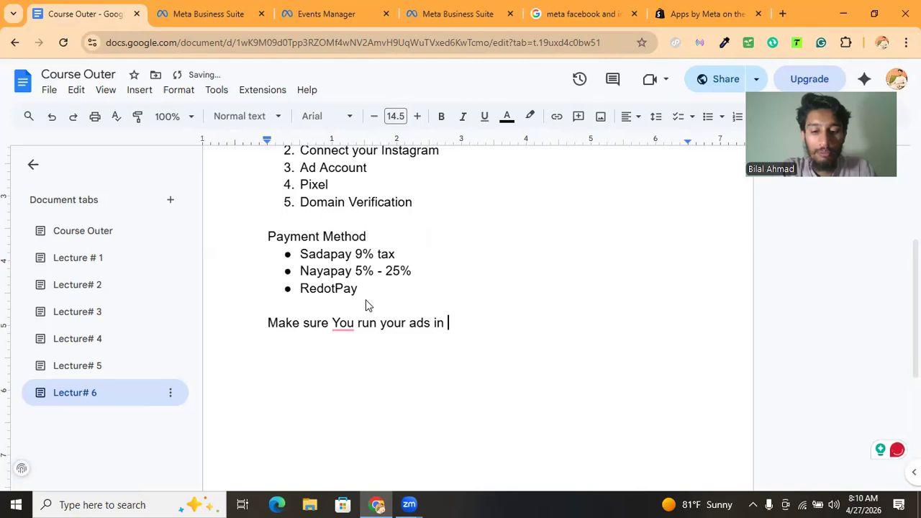
type("Business Prot")
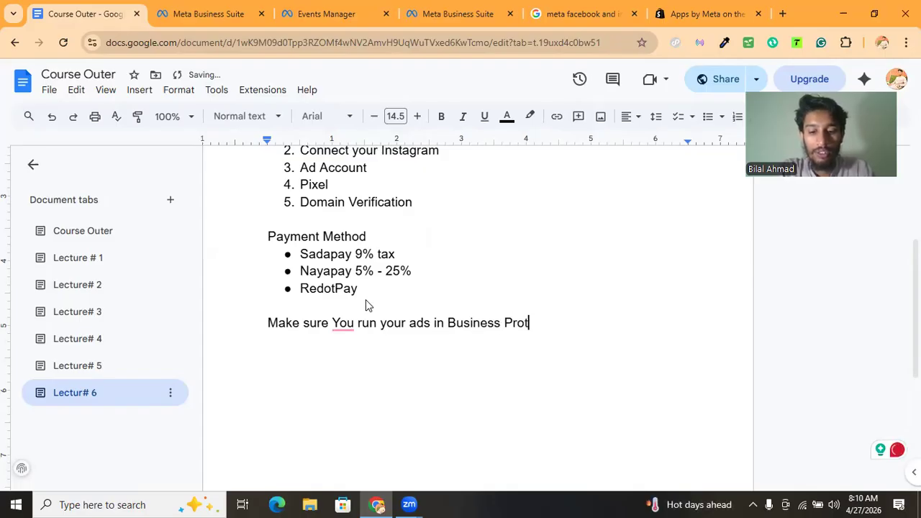
Continue the sentence with "Business Portfolio", accepting the spelling corrections for "Portfolio" and "you"
type("folio")
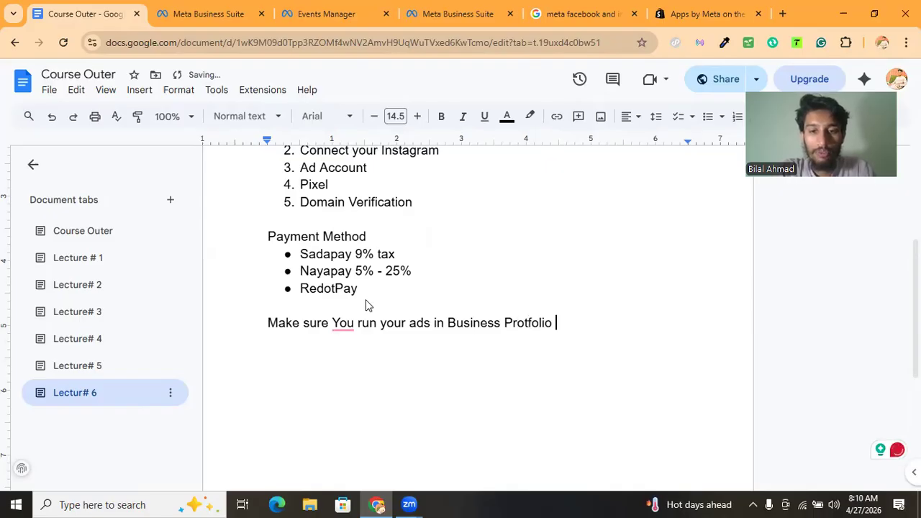
mouse_move(520, 322)
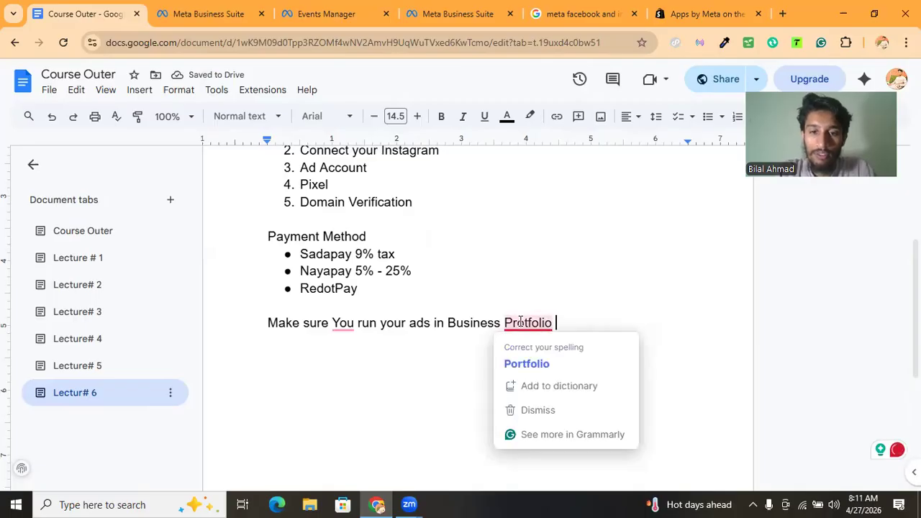
left_click(529, 364)
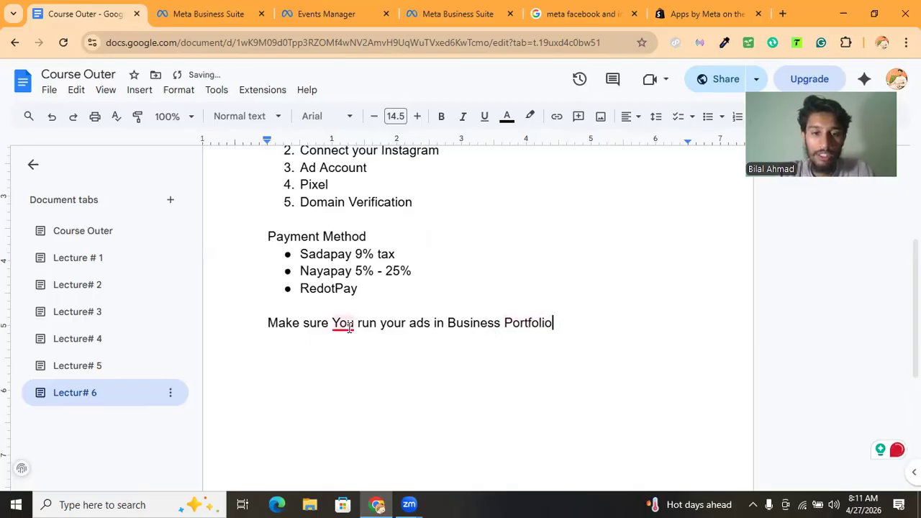
mouse_move(349, 327)
left_click(362, 365)
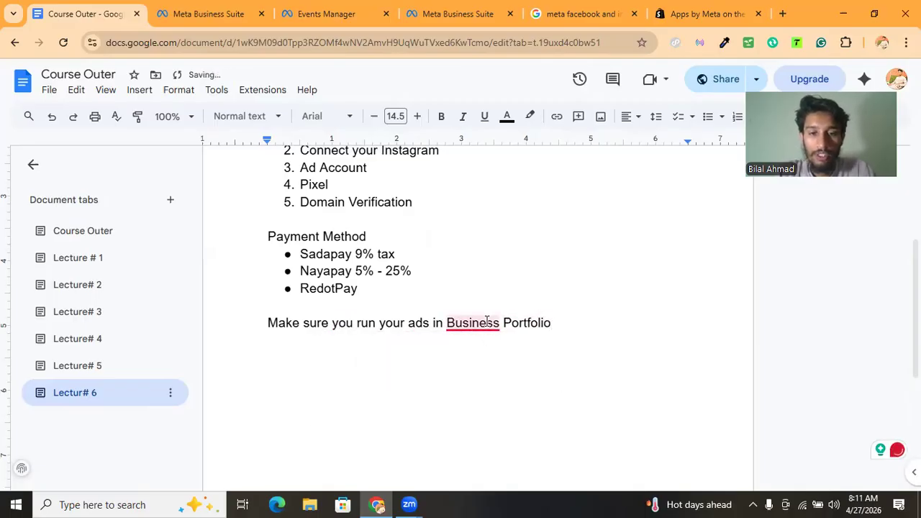
Append "instead of YOUR ACCOUNT" to the end of the sentence
double_click(587, 324)
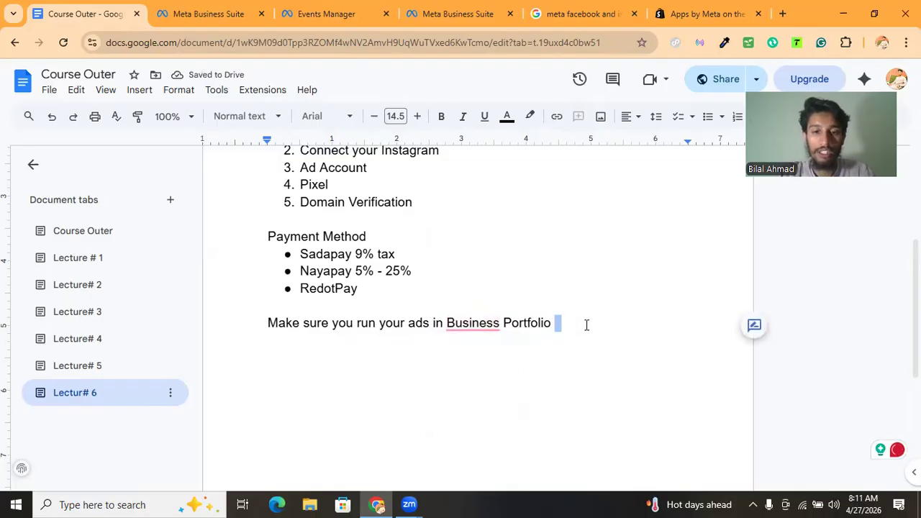
left_click(586, 325)
type("instead")
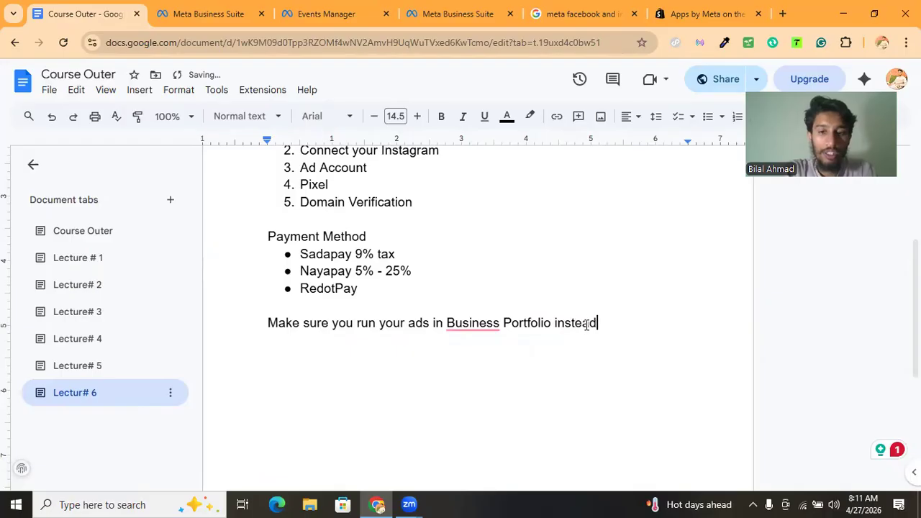
type(" of ")
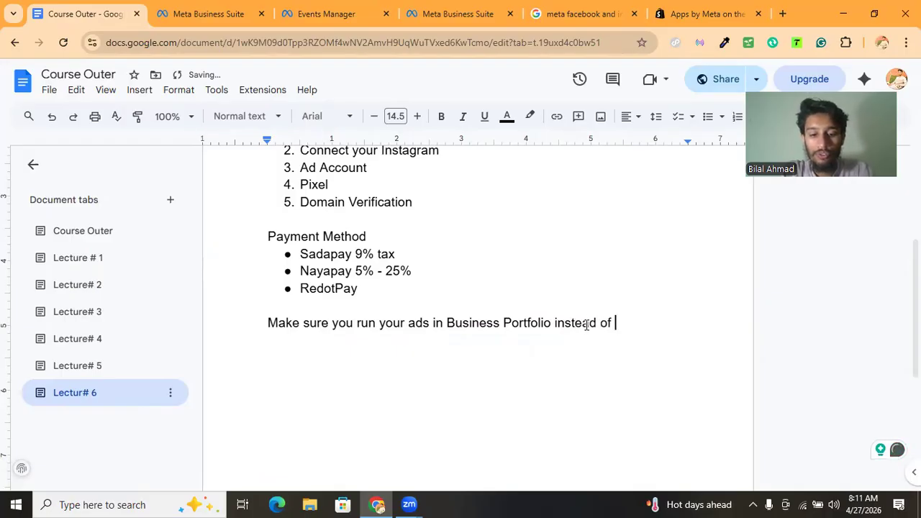
type("YOUR ")
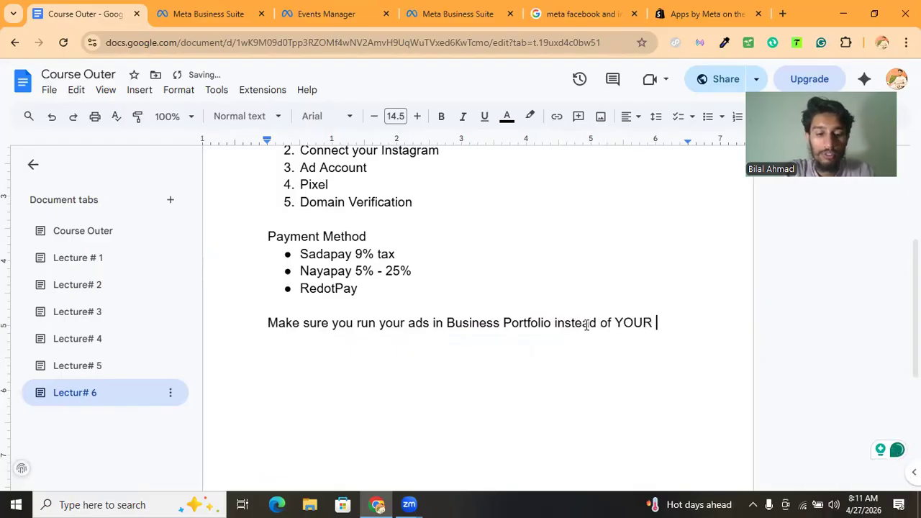
type("ACCOUNT")
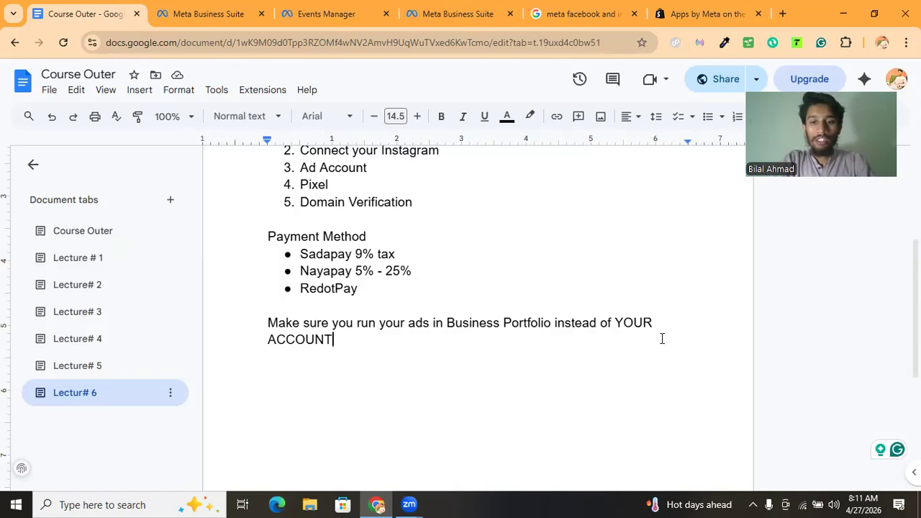
Zoom out and review the Lecture 6 notes, highlighting the setup list, payment methods and requirement items
scroll(659, 360, "up", 3)
scroll(659, 365, "down", 3)
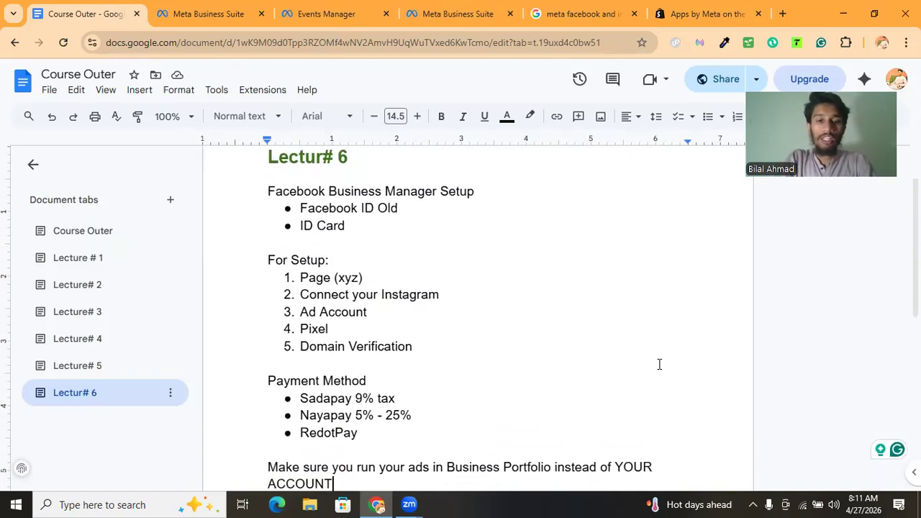
key("ctrl+minus")
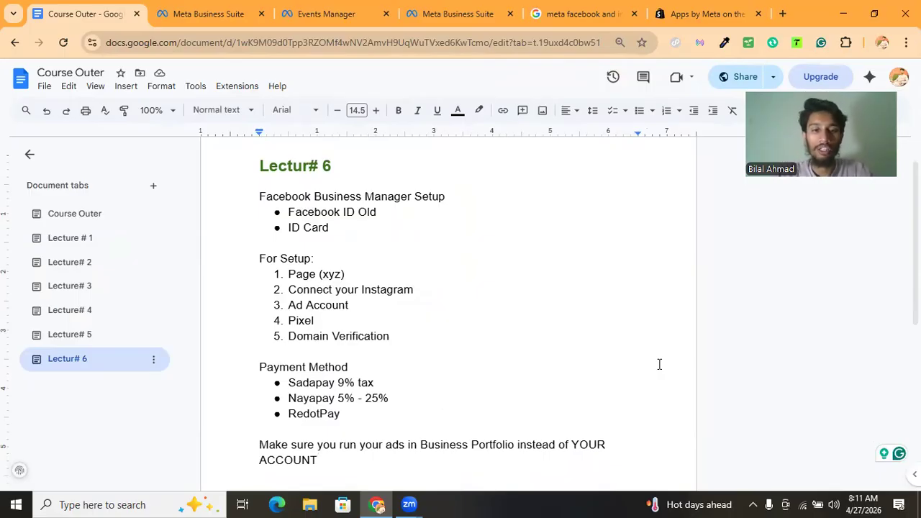
left_click_drag(303, 276, 337, 348)
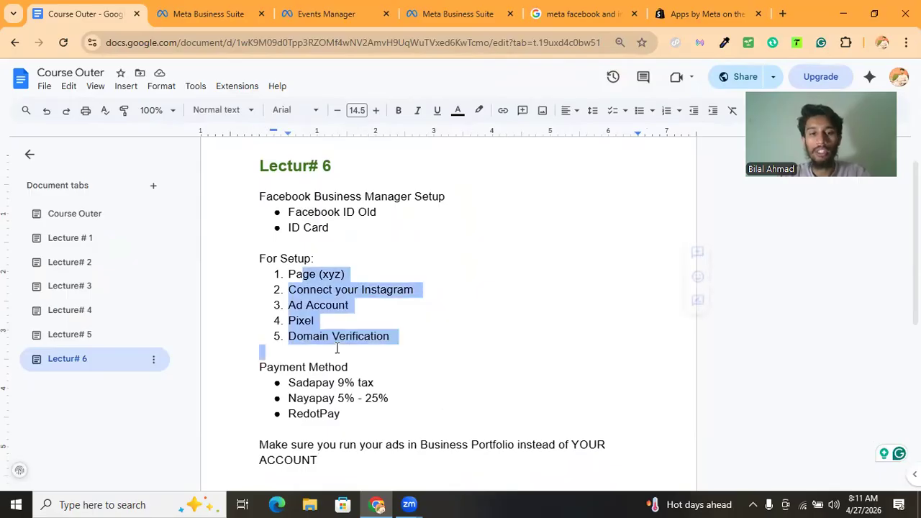
left_click(336, 350)
left_click_drag(337, 414, 324, 382)
left_click(304, 260)
left_click(323, 382)
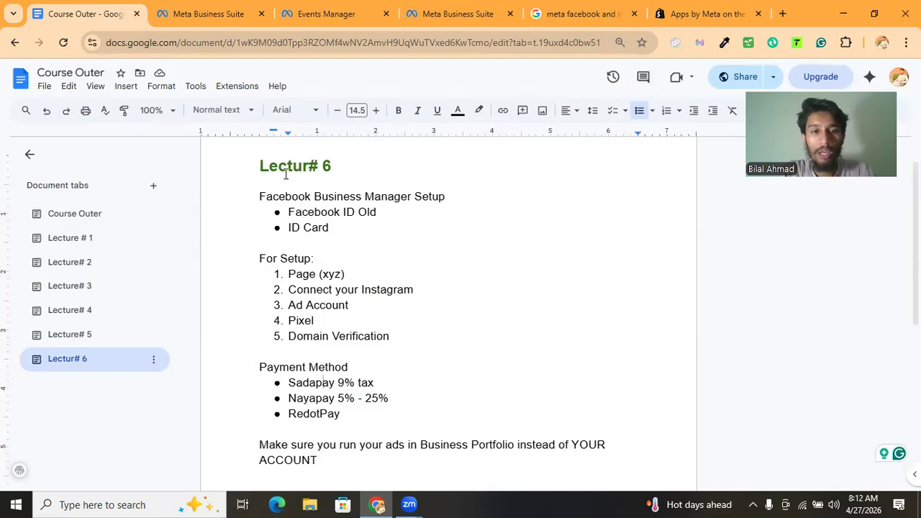
left_click_drag(318, 228, 307, 216)
left_click(304, 214)
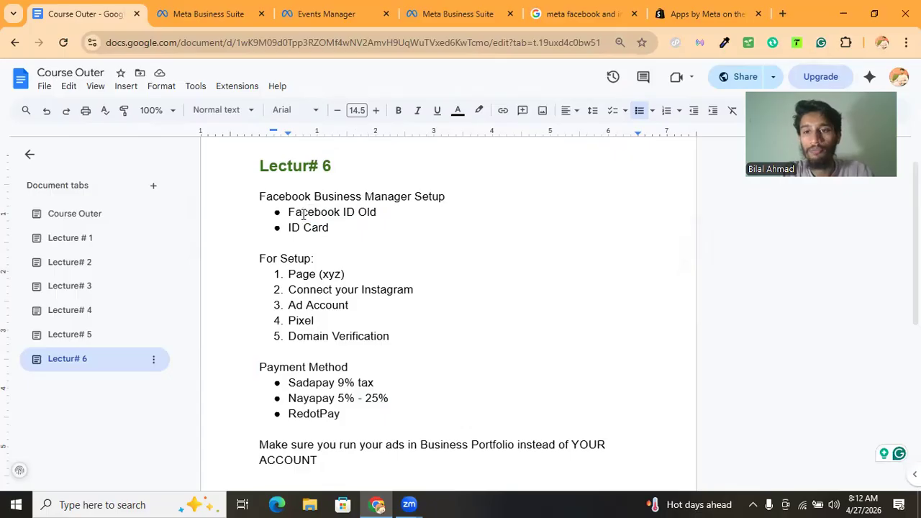
left_click_drag(375, 213, 288, 213)
left_click(287, 216)
left_click(298, 216)
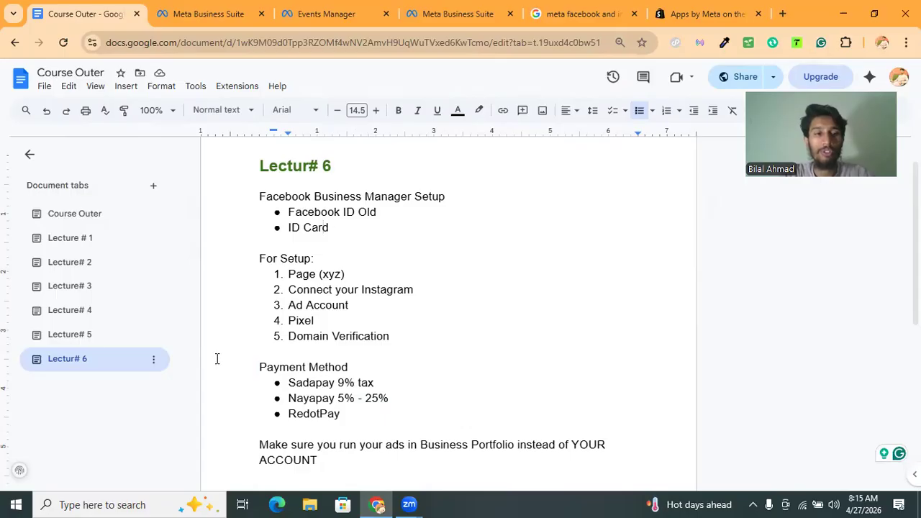
left_click(153, 360)
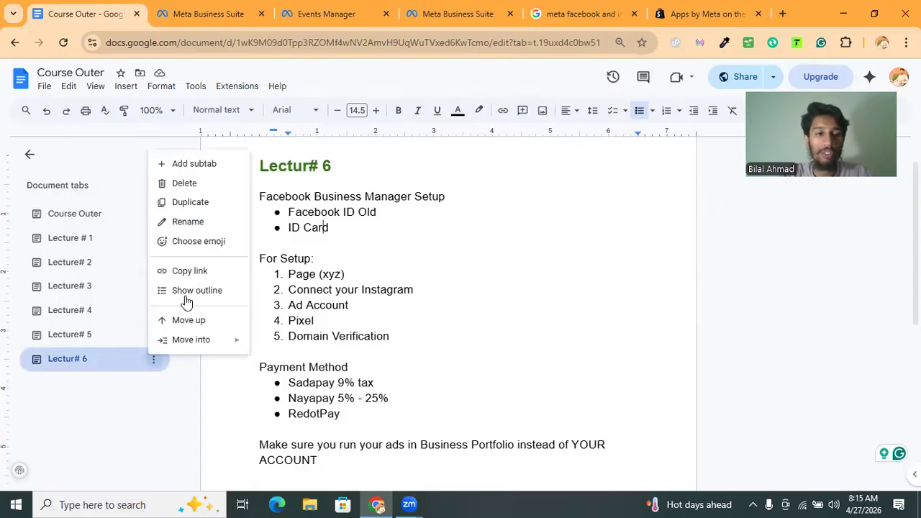
left_click(487, 205)
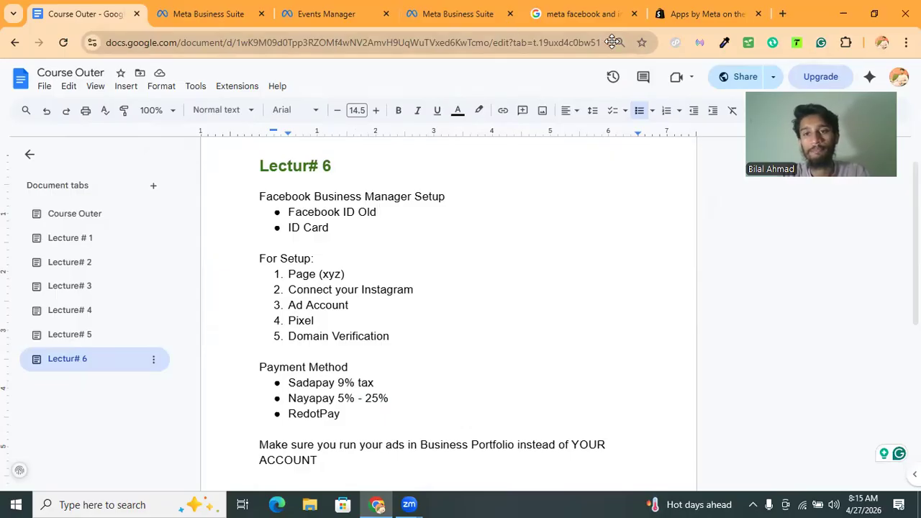